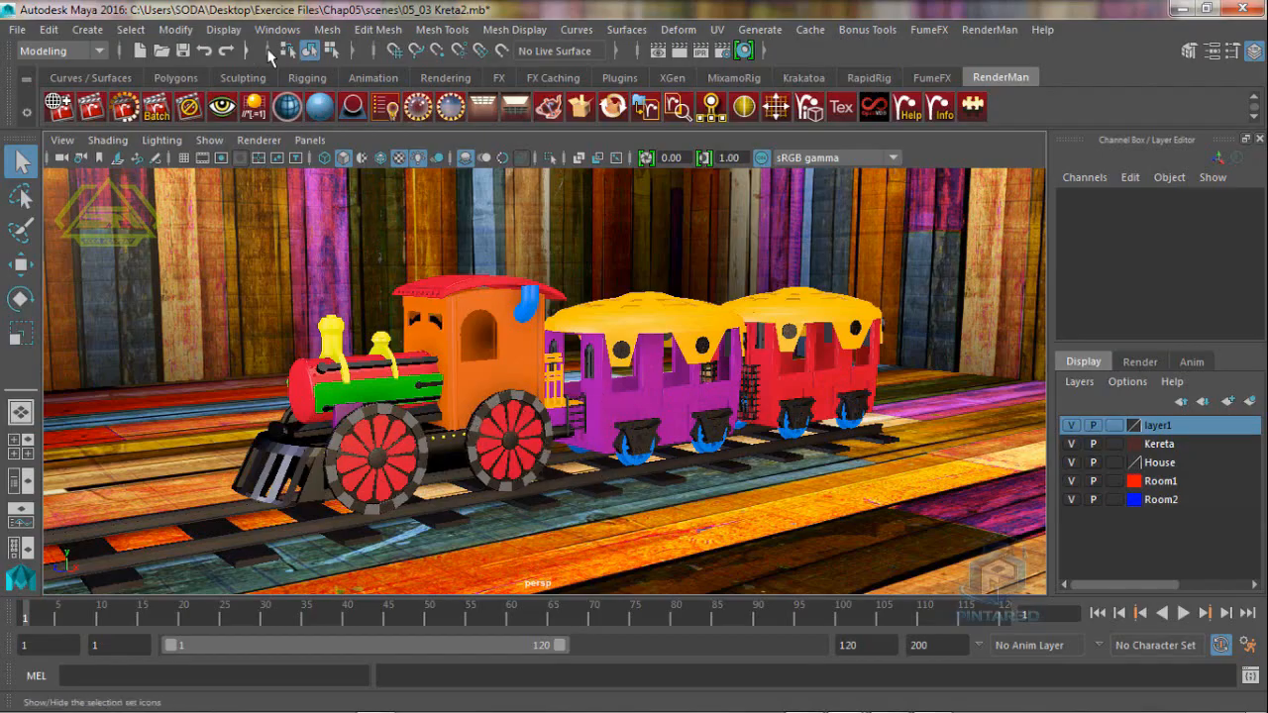
Cycle the selection mode through component and hierarchy selection, returning to object selection
left_click(332, 51)
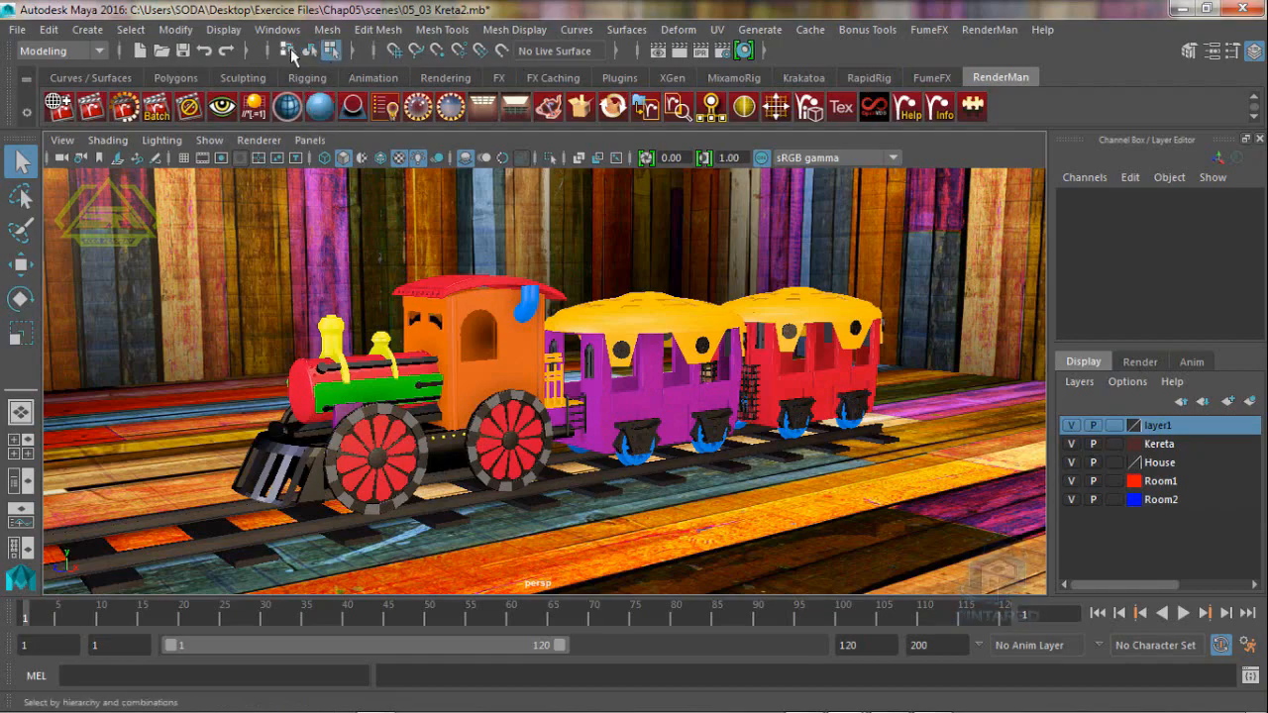
left_click(290, 48)
left_click(313, 53)
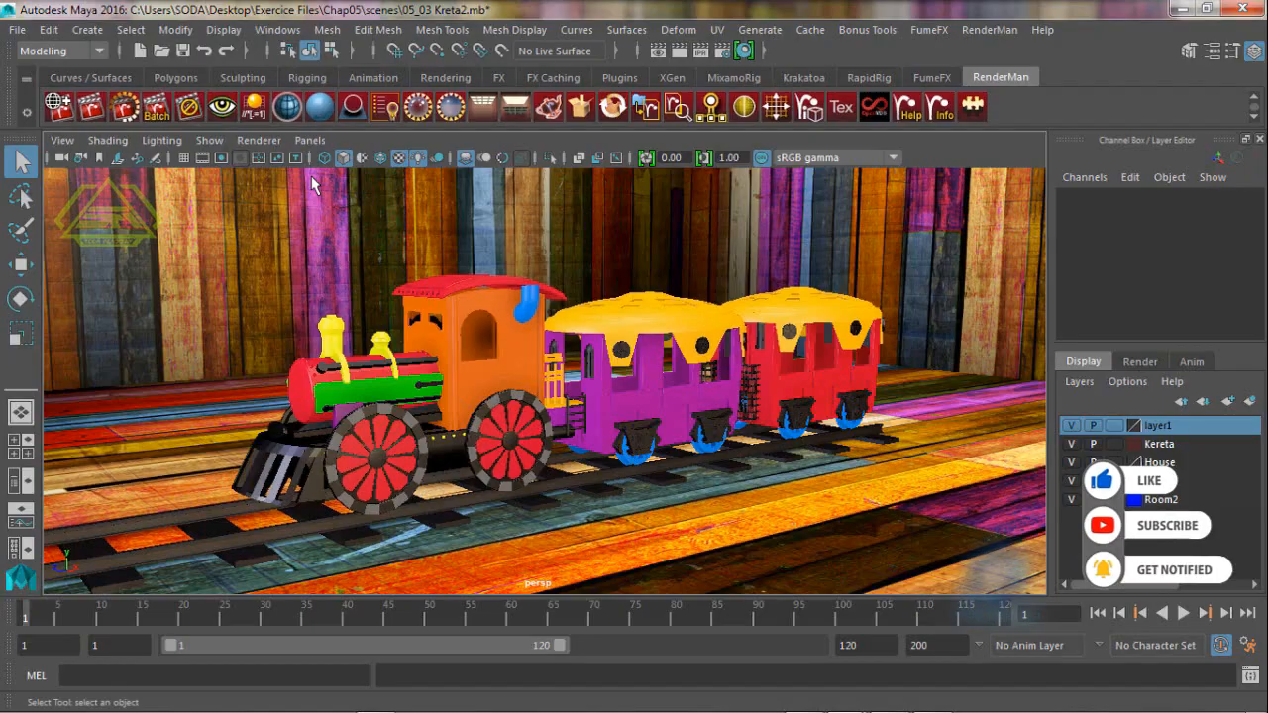
Toggle between object and component selection, ending in component mode, and expand the component selection masks
key("F8")
key("F8")
key("F8")
key("F8")
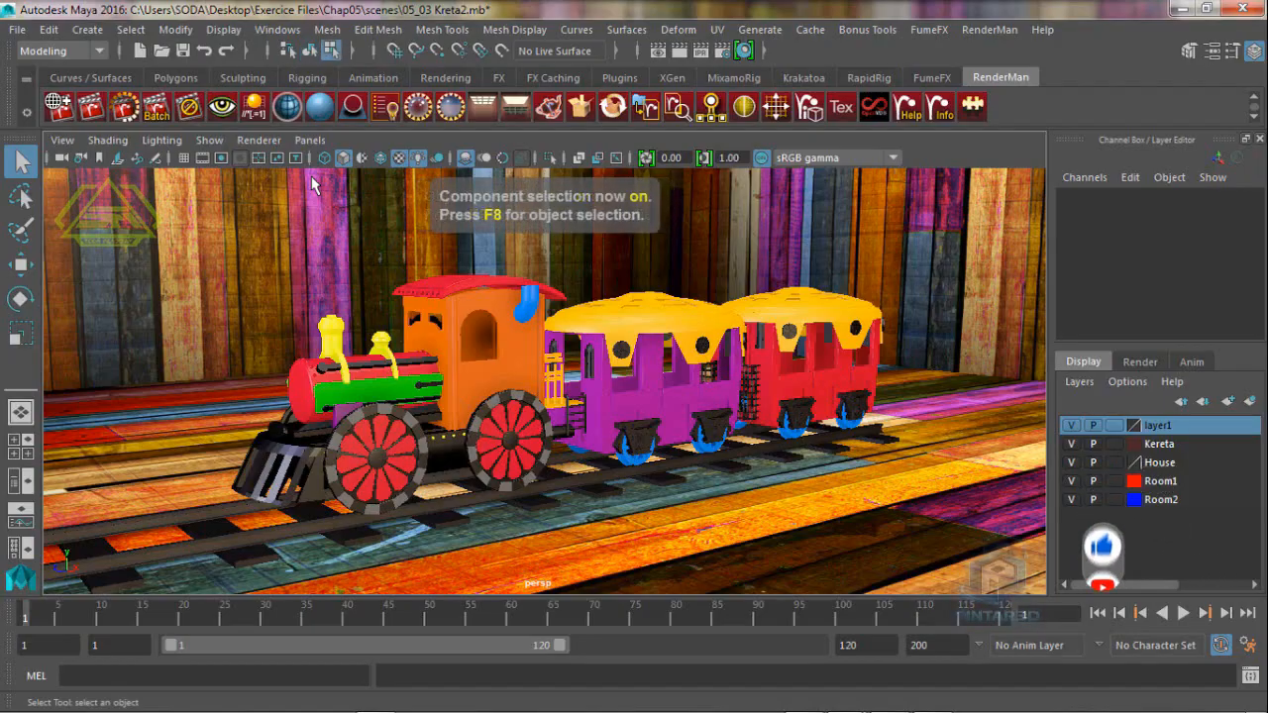
key("F8")
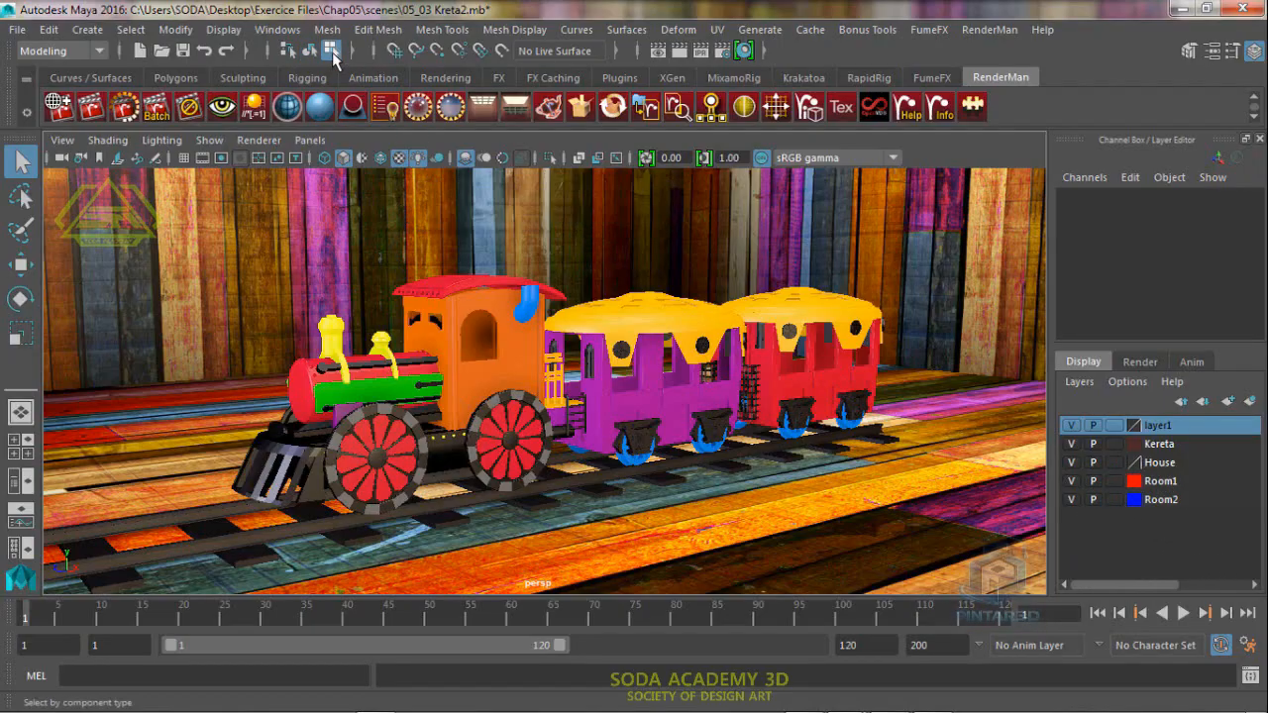
left_click(363, 50)
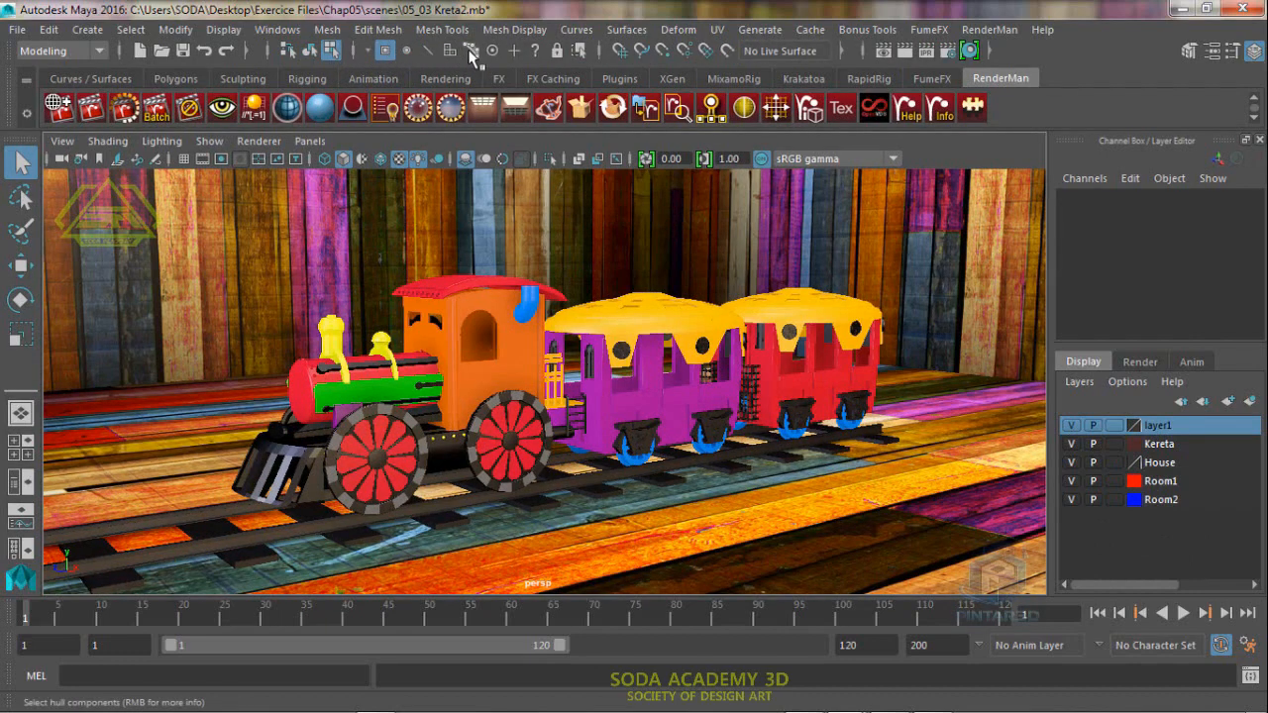
Examine which component types the parameter point, point, face and line selection masks offer
right_click(409, 55)
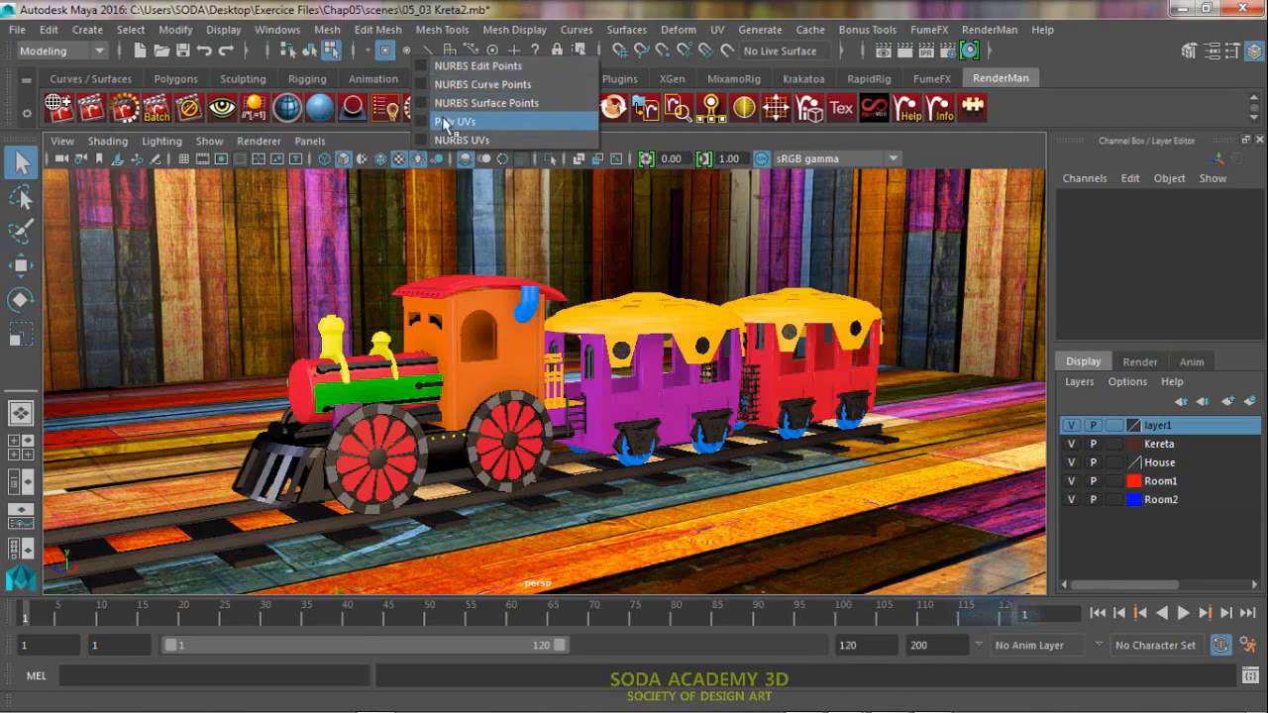
left_click(382, 56)
right_click(382, 52)
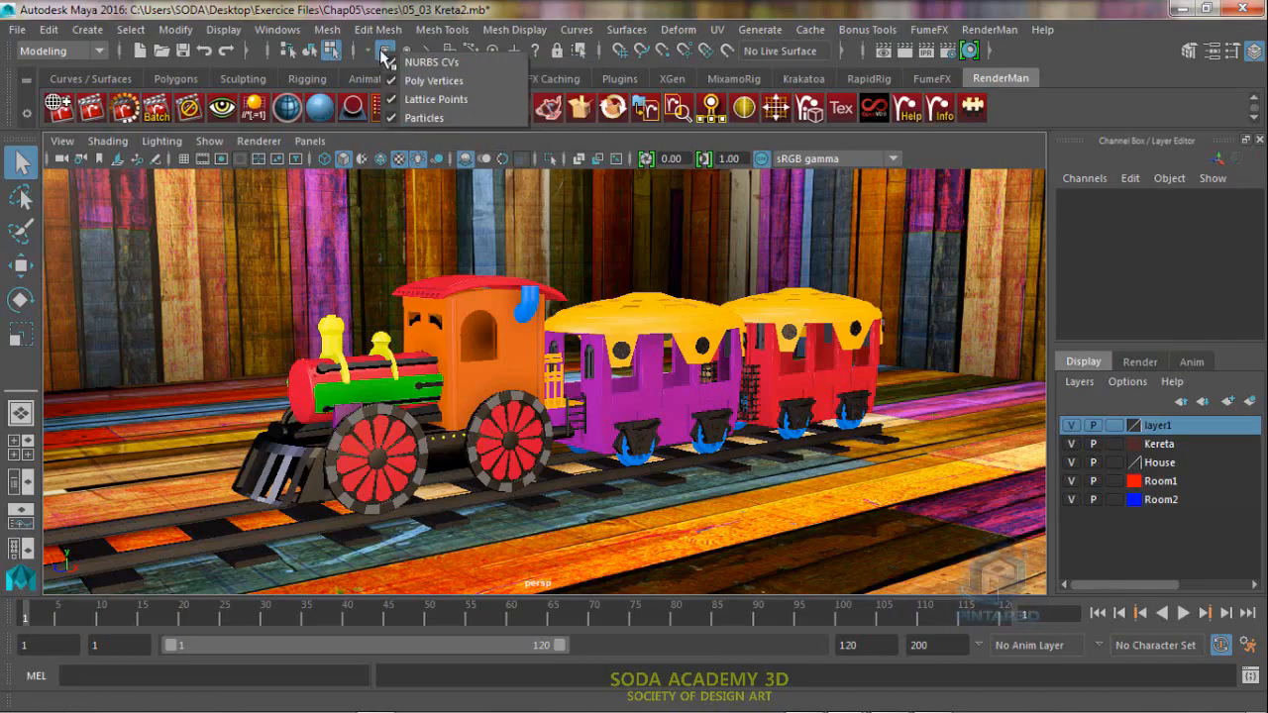
right_click(448, 50)
right_click(428, 51)
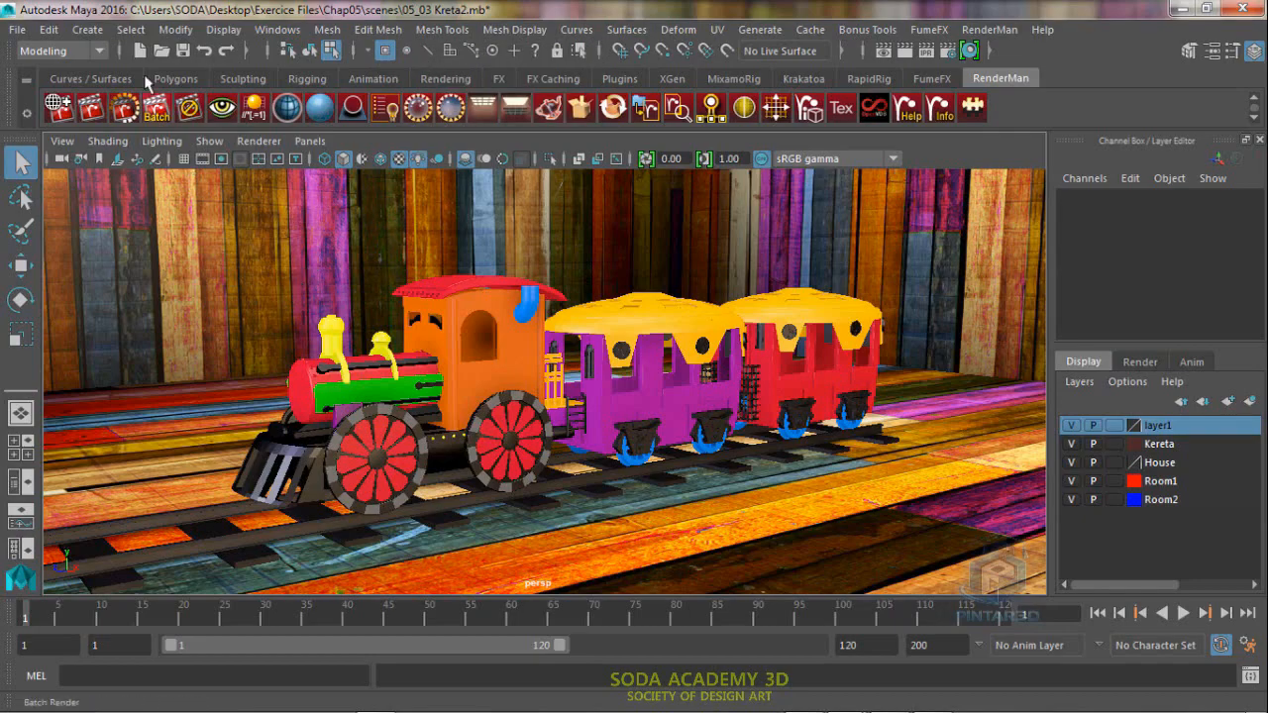
Examine the component selection commands available for polygons, NURBS curves and NURBS surfaces
left_click(130, 28)
mouse_move(184, 289)
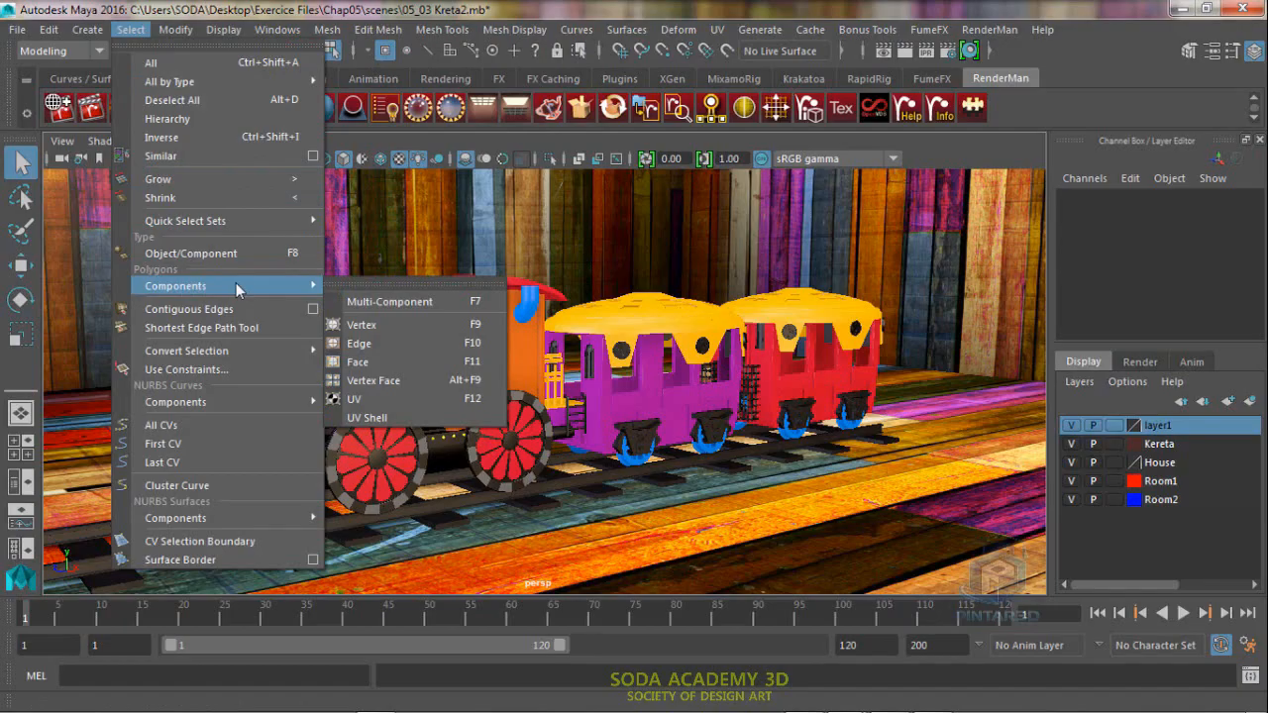
mouse_move(252, 397)
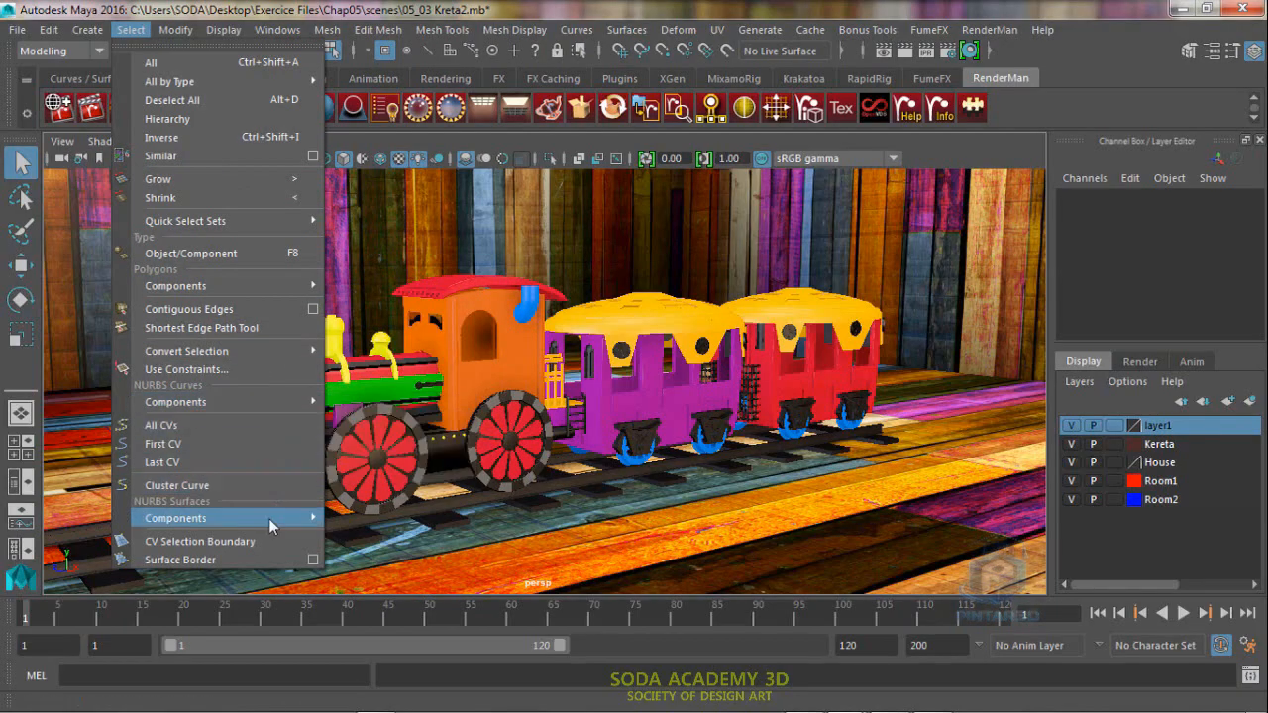
Select the locomotive's operator cabin, try its face and vertex component modes, and return it to object mode
left_click(458, 392)
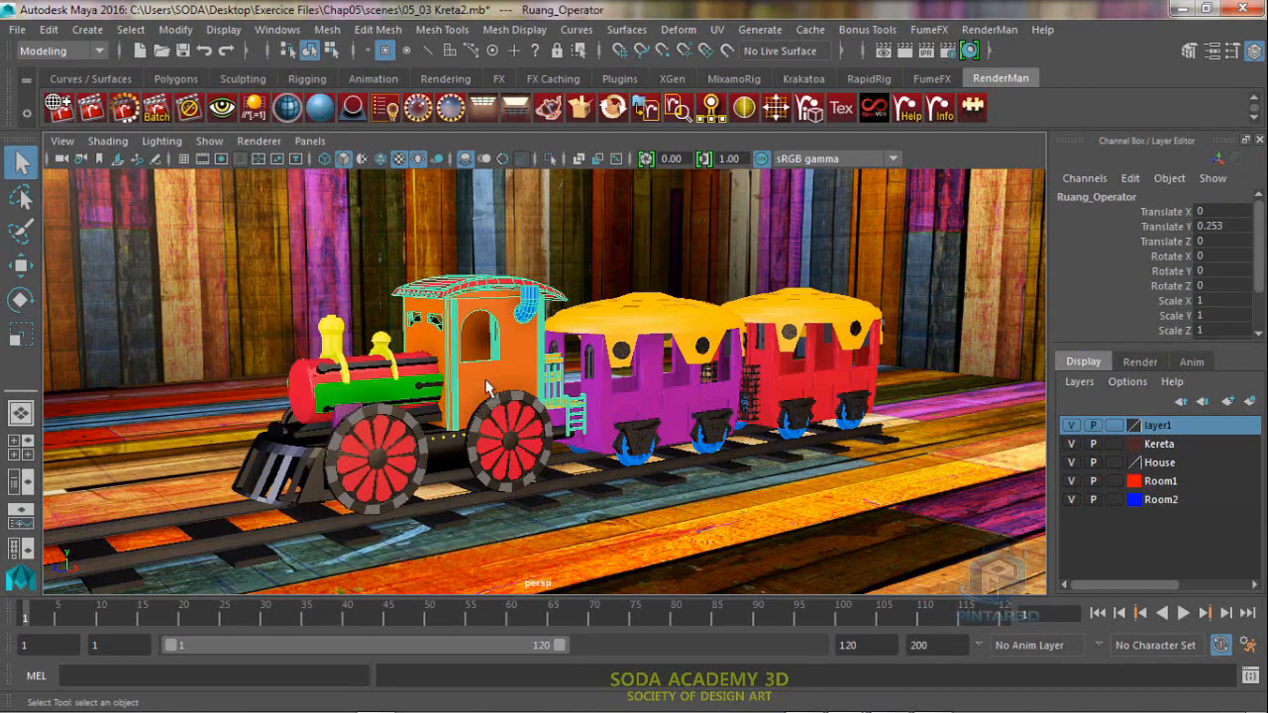
right_click_drag(485, 380, 488, 213)
right_click(487, 408)
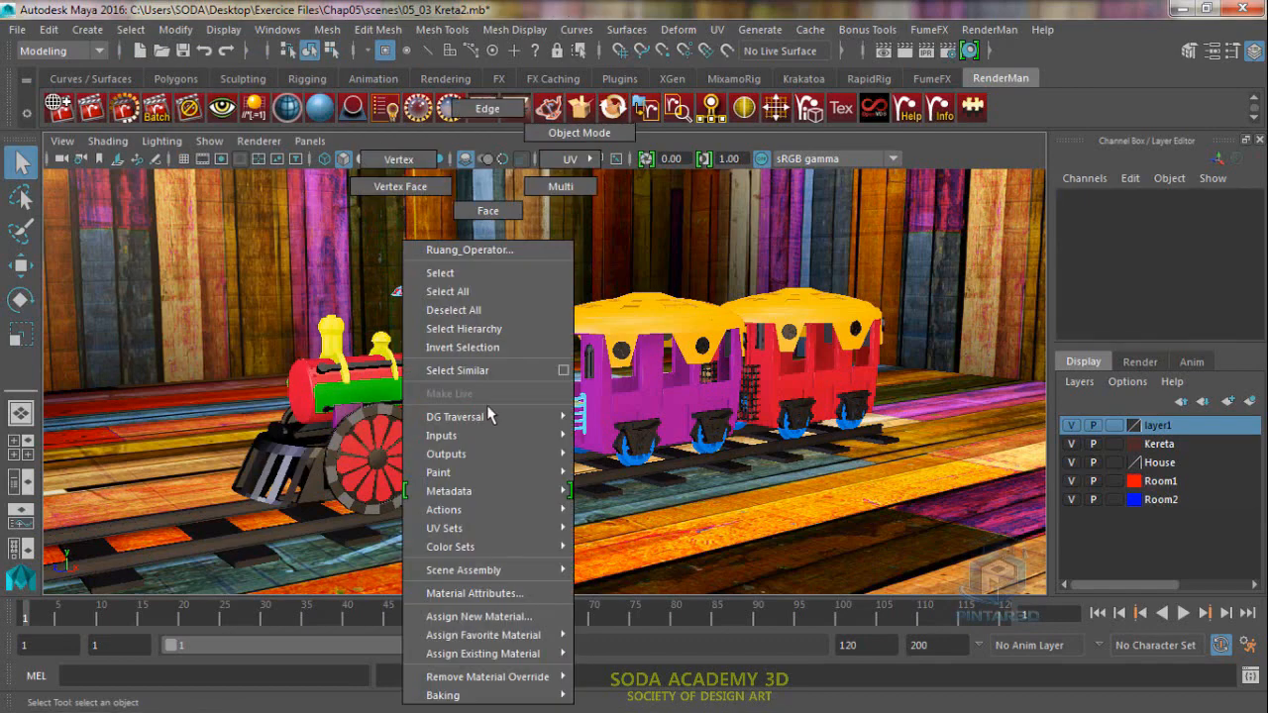
right_click_drag(487, 407, 411, 162)
right_click_drag(472, 378, 559, 134)
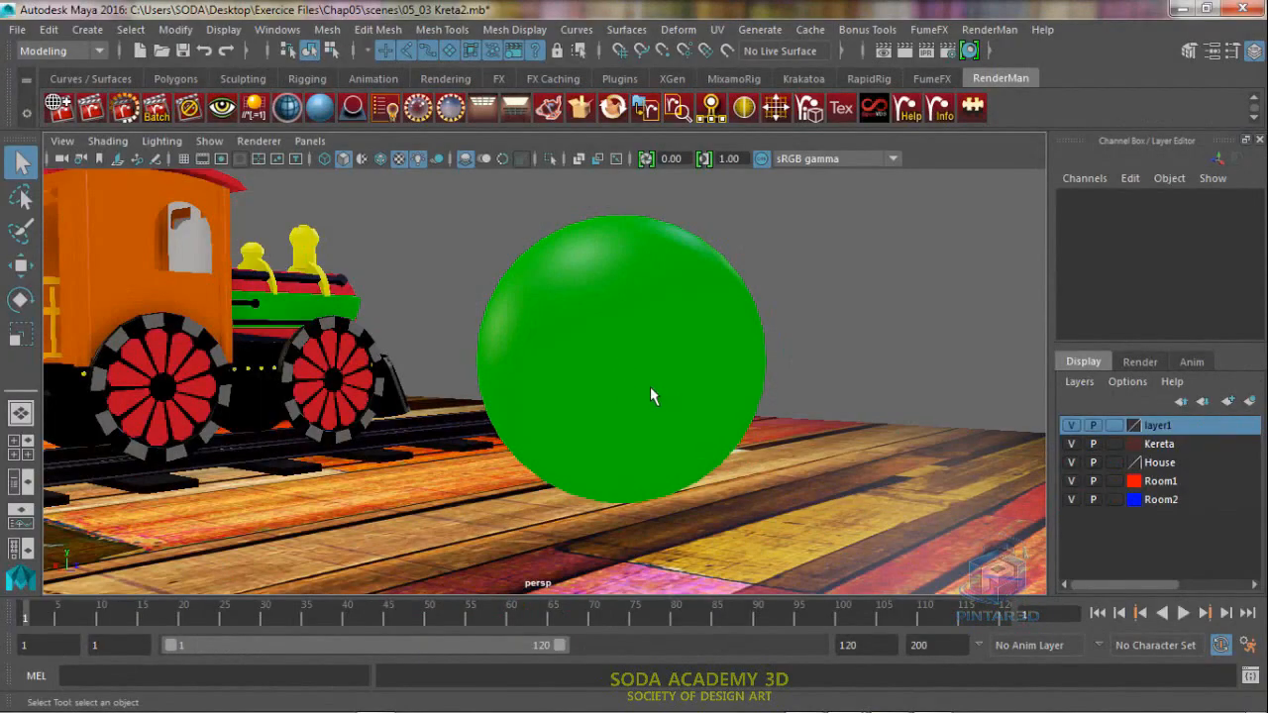
Switch the green NURBS sphere to isoparm selection and pick single isoparms, ending with the vertical one at V 4.000
left_click(670, 315)
right_click_drag(628, 362, 632, 163)
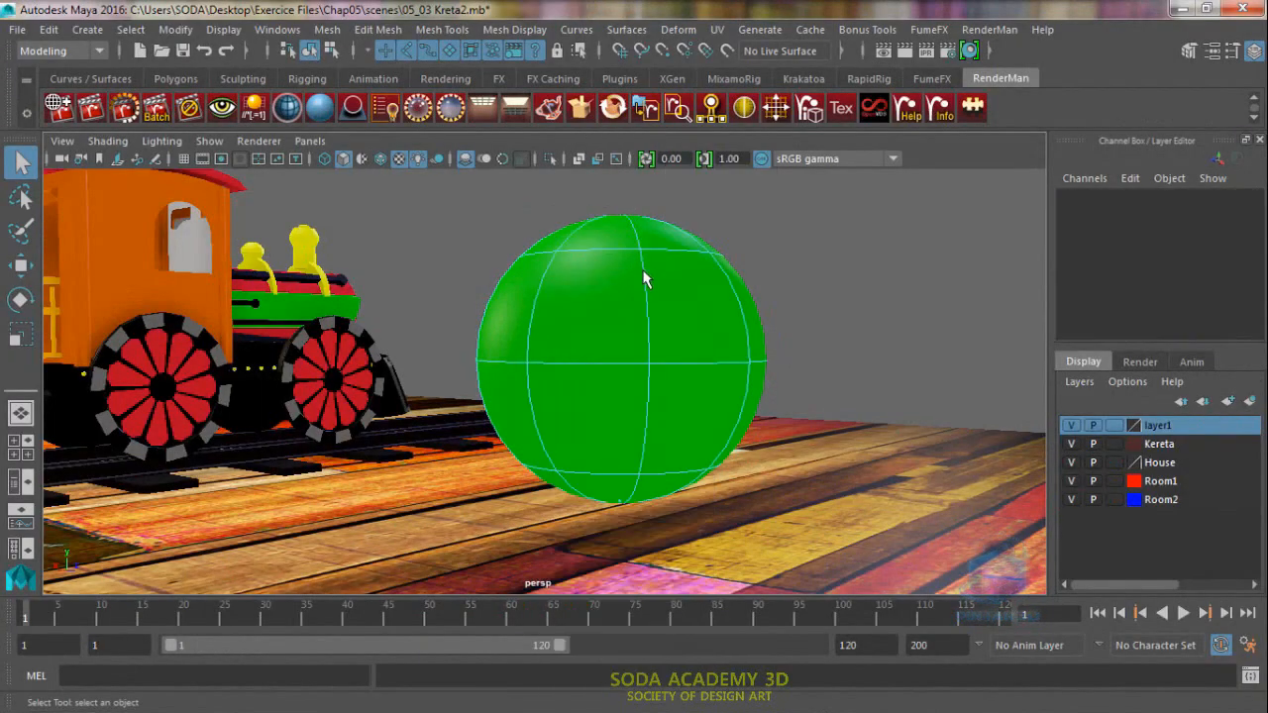
left_click(607, 250)
left_click(742, 317)
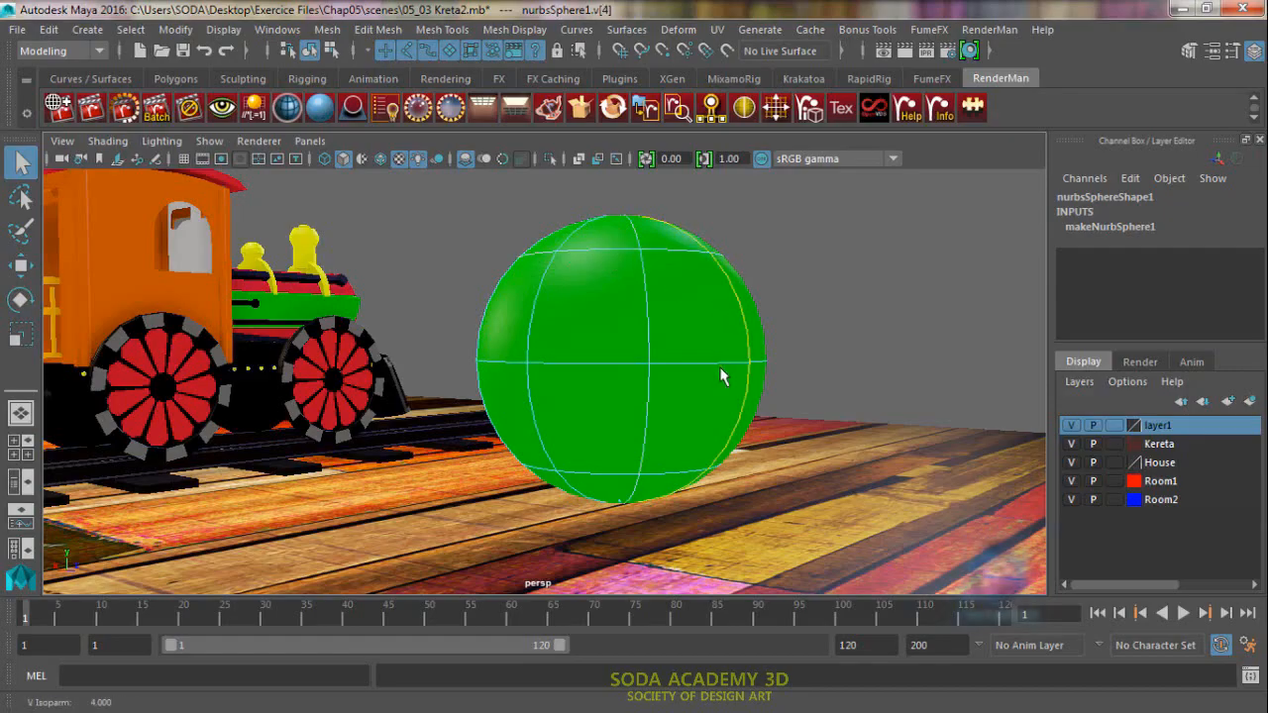
Switch the sphere to control vertex selection and select control vertices on both sides of its upper part
right_click_drag(628, 354, 524, 205)
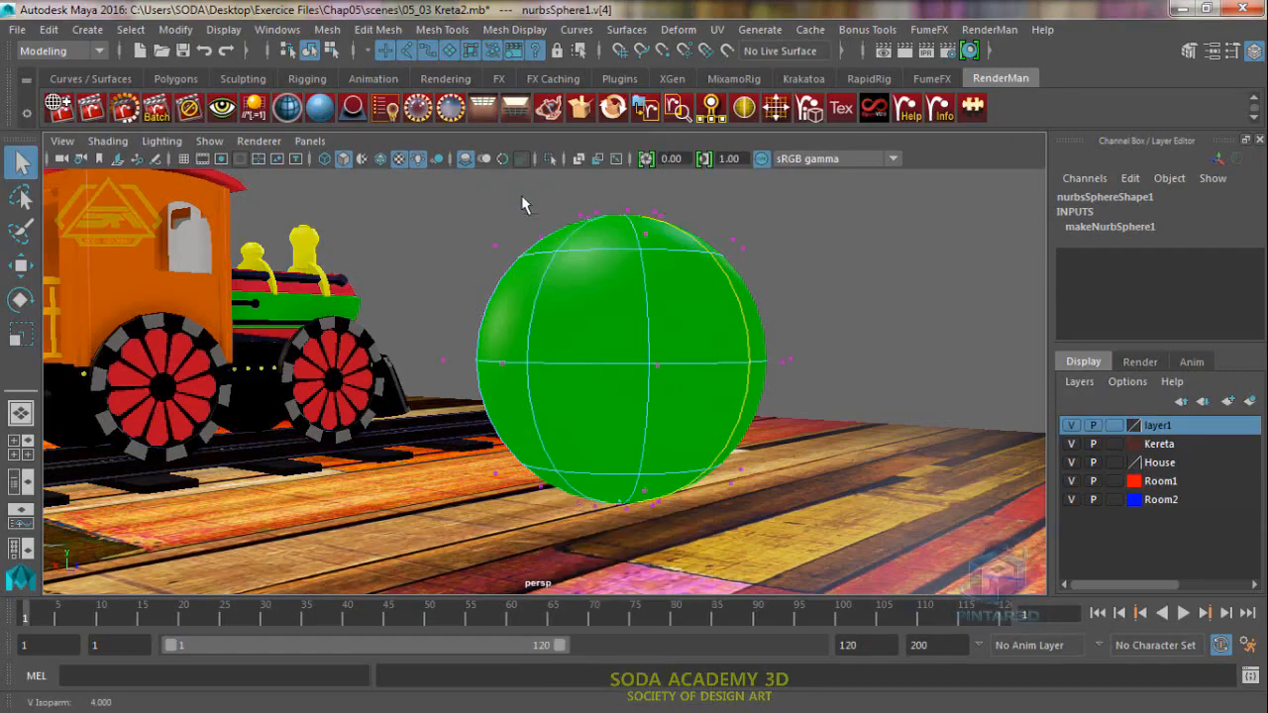
left_click(741, 242)
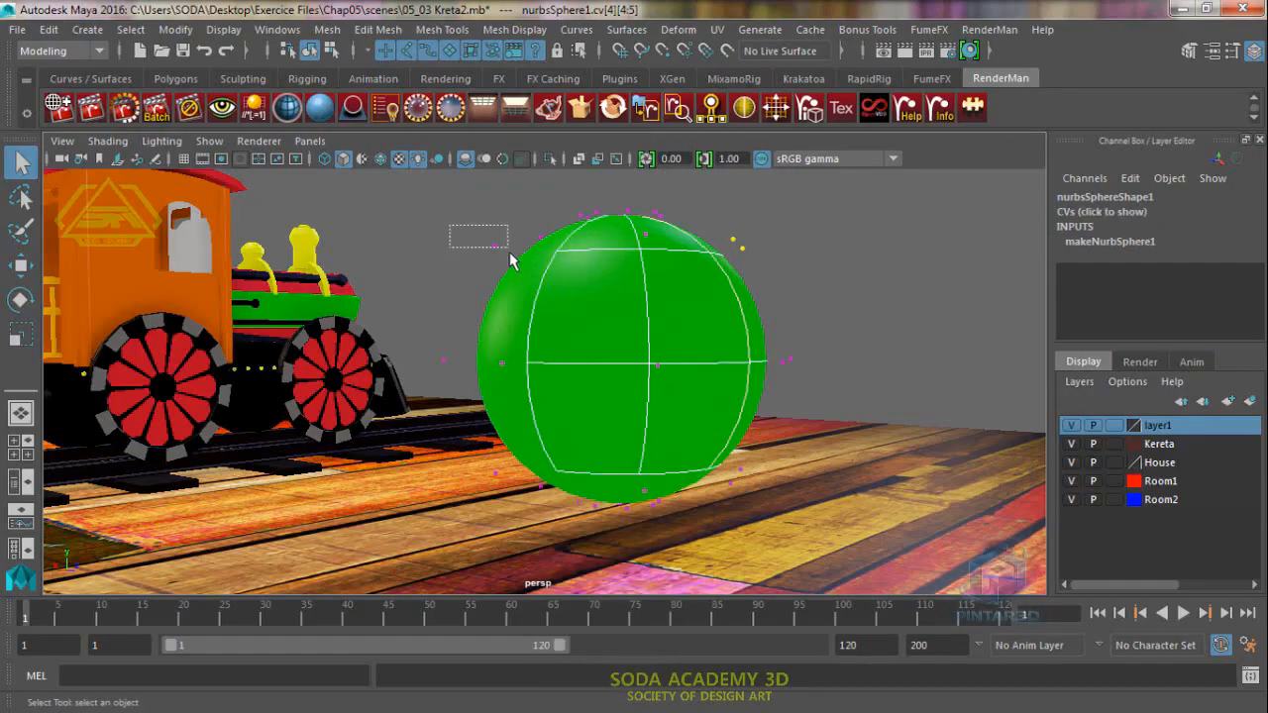
left_click_drag(509, 252, 509, 254)
Switch the sphere to surface patch selection and select several patches along its upper half one after another
right_click(623, 308)
right_click_drag(623, 315, 549, 234)
left_click(698, 304)
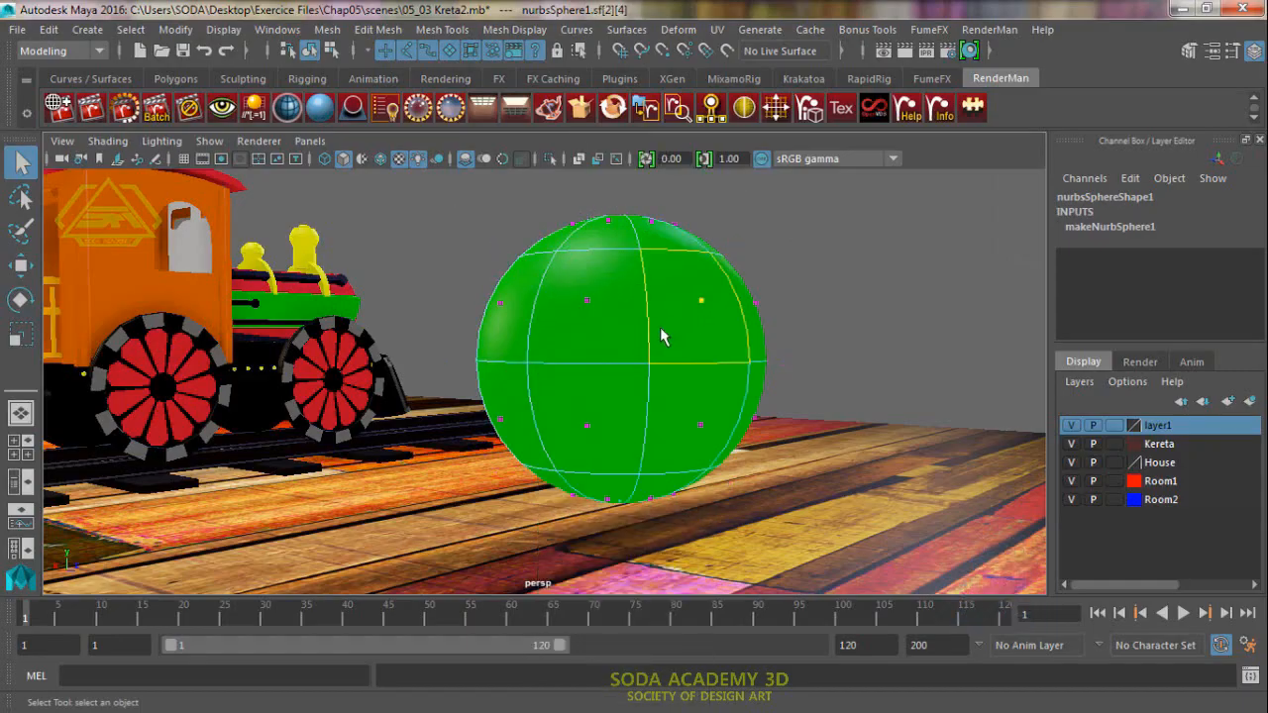
left_click_drag(535, 285, 614, 316)
left_click_drag(472, 288, 516, 314)
Pick individual surface points on the sphere's upper half, and switch to the selectable points at its isoparm intersections
right_click_drag(645, 343, 680, 279)
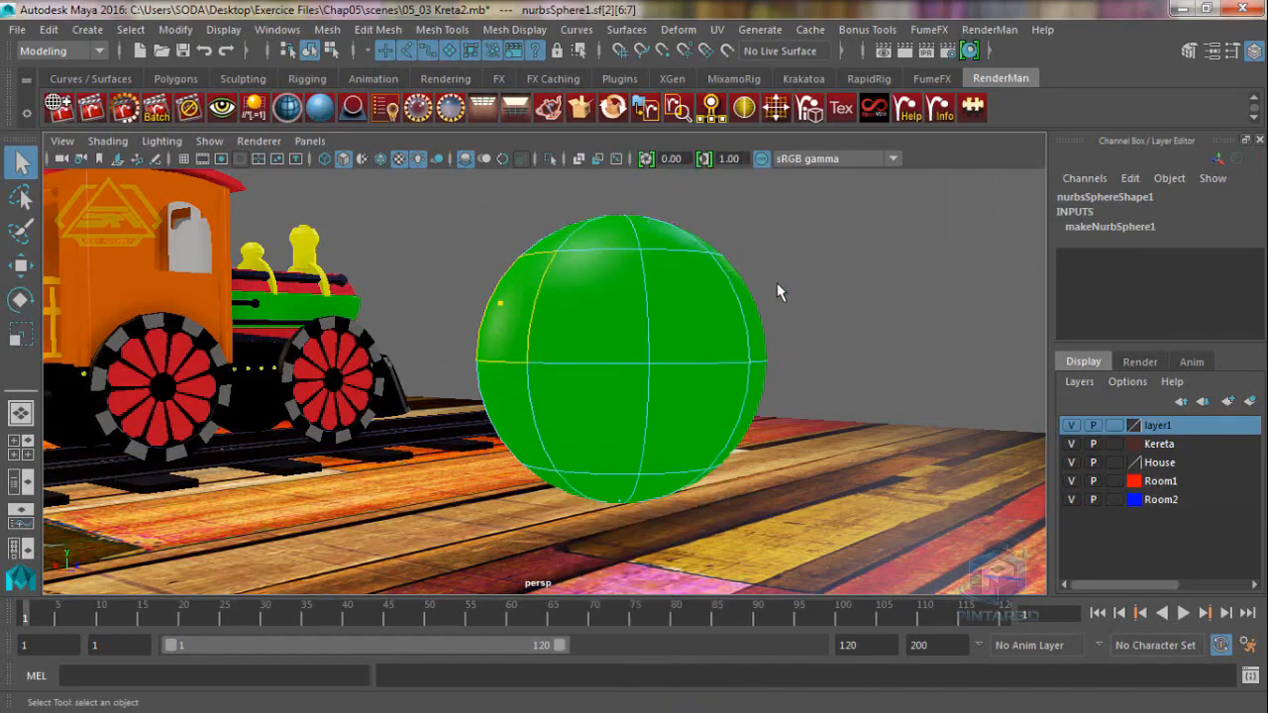
left_click(698, 336)
left_click(663, 266)
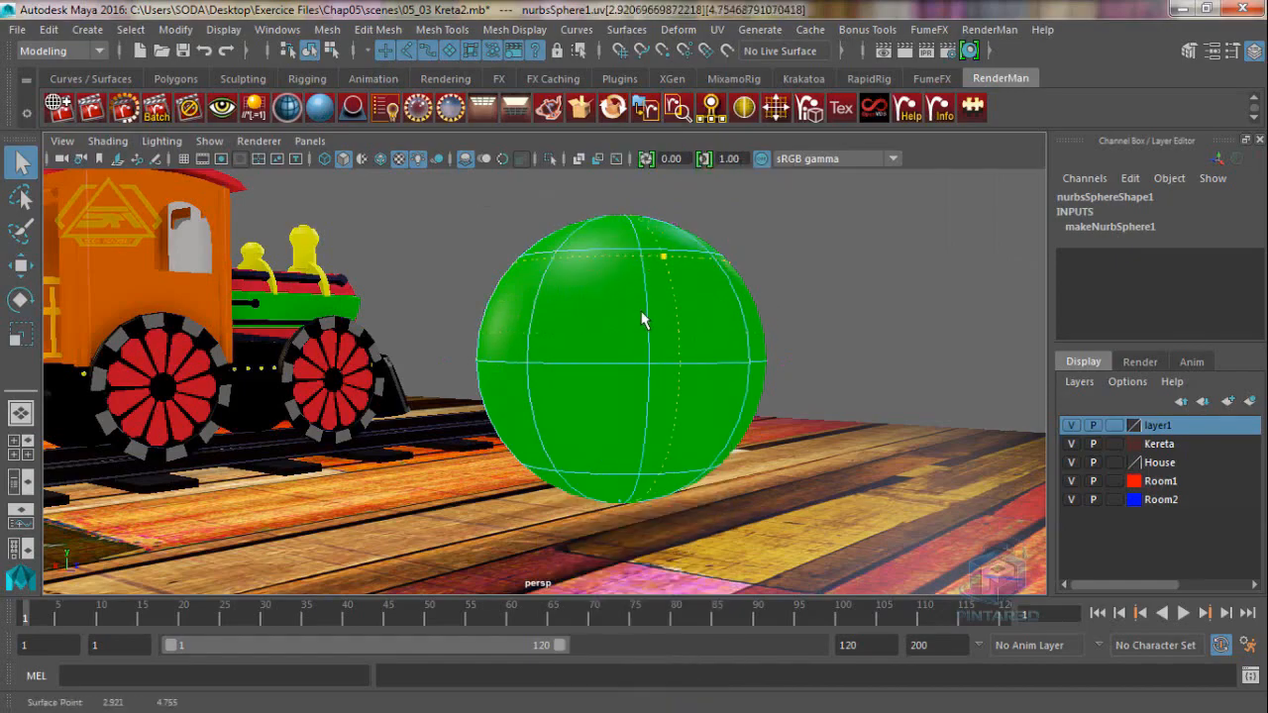
left_click(642, 317)
right_click_drag(566, 344, 654, 230)
left_click(634, 399)
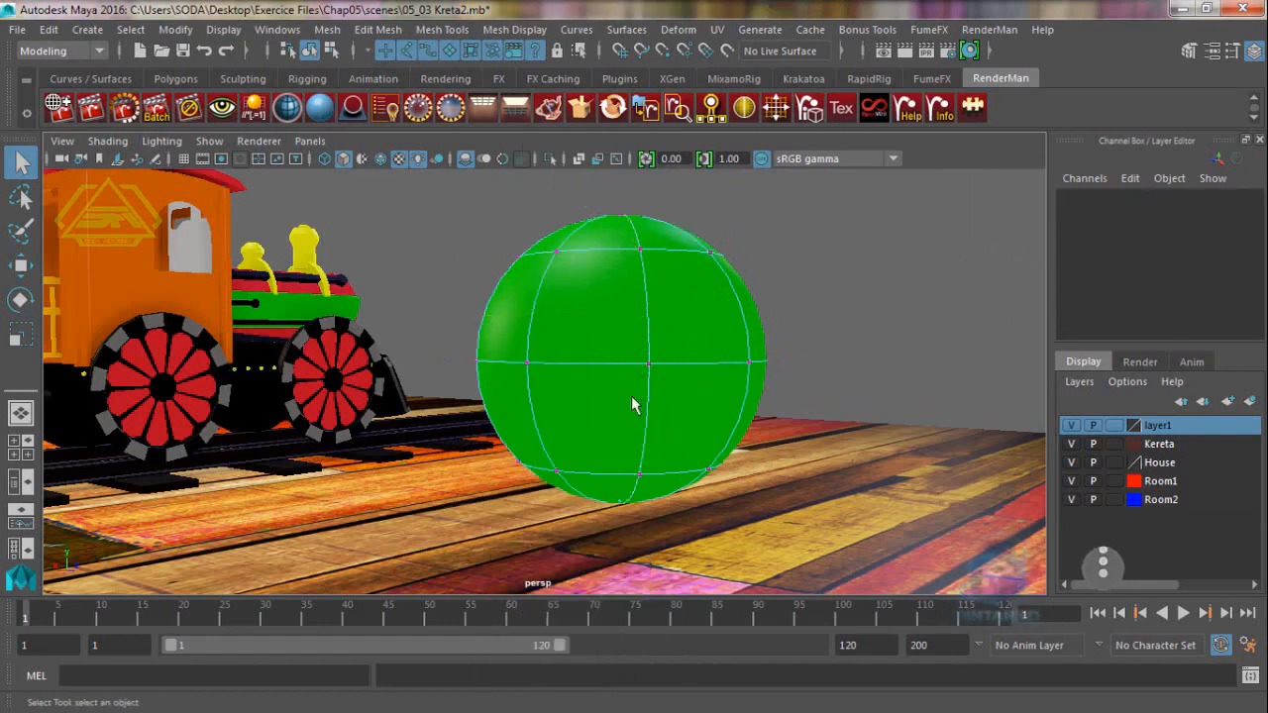
Switch the sphere to hull selection, select a horizontal and a vertical hull, and return it to object mode
right_click_drag(590, 346, 771, 242)
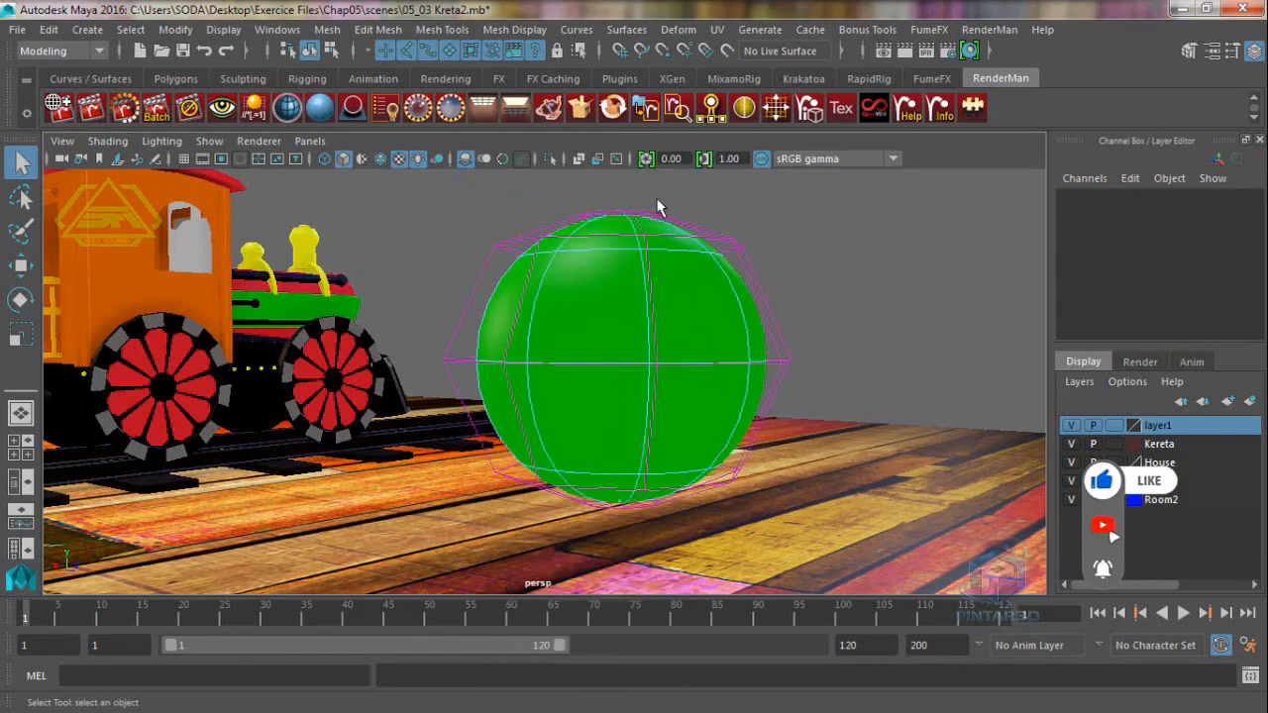
left_click(793, 353)
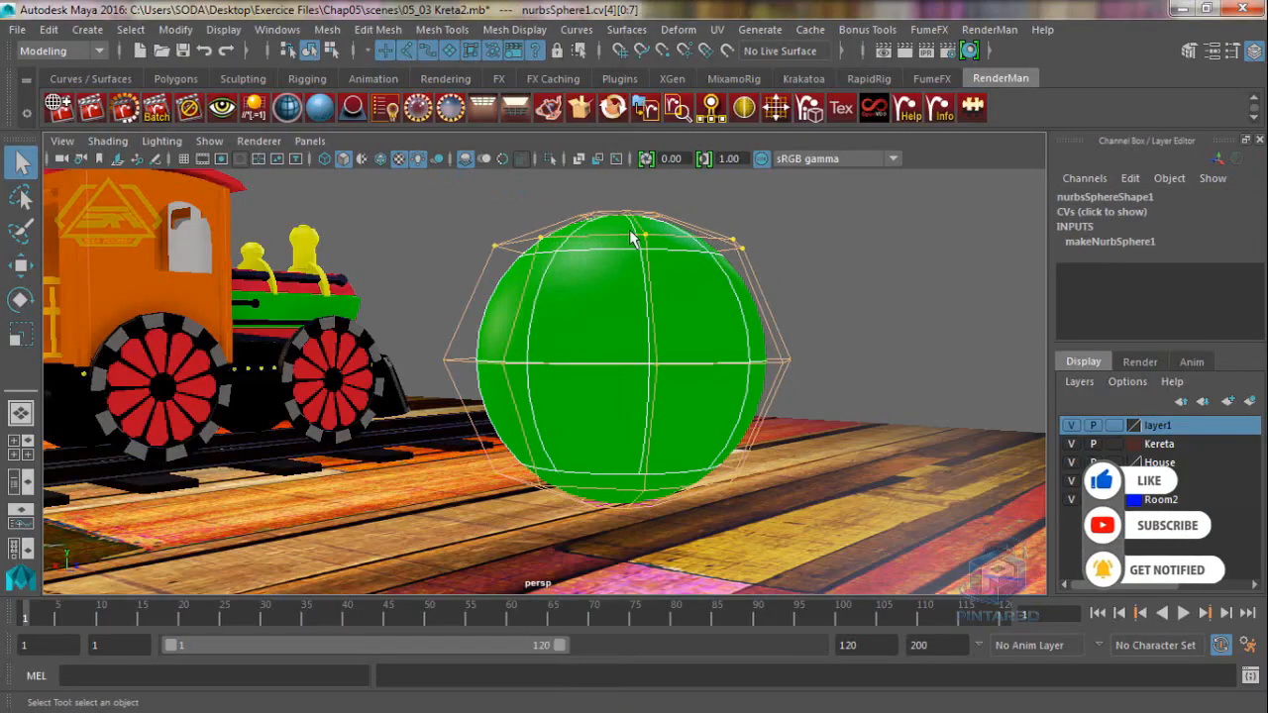
left_click(745, 454)
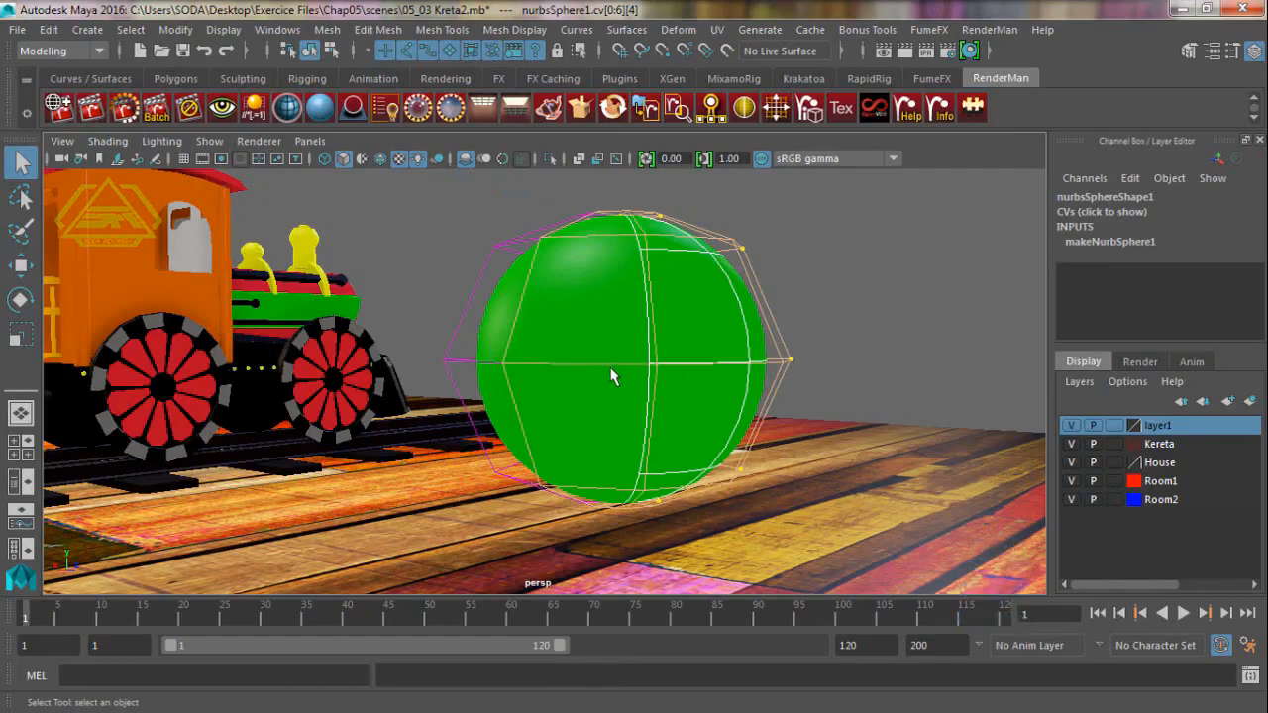
right_click_drag(606, 411, 703, 168)
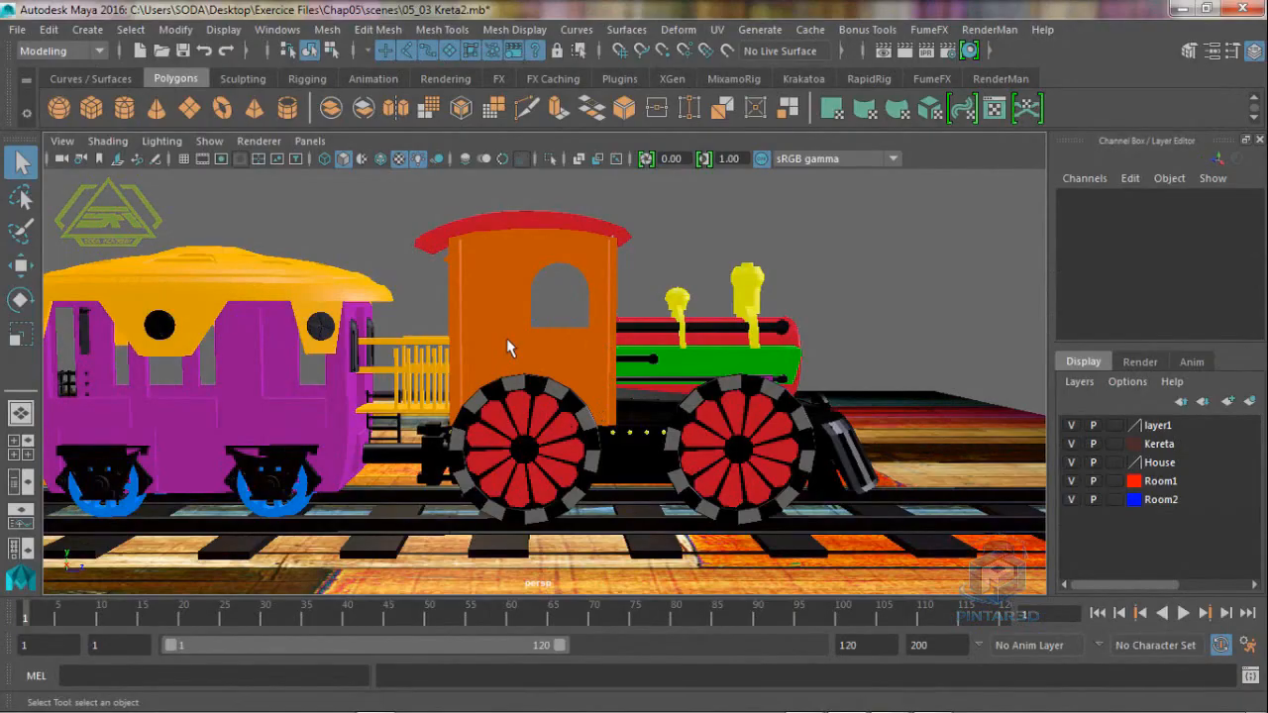
Switch the locomotive body to face selection and marquee-select faces around its chimneys and boiler
right_click_drag(506, 338, 509, 249)
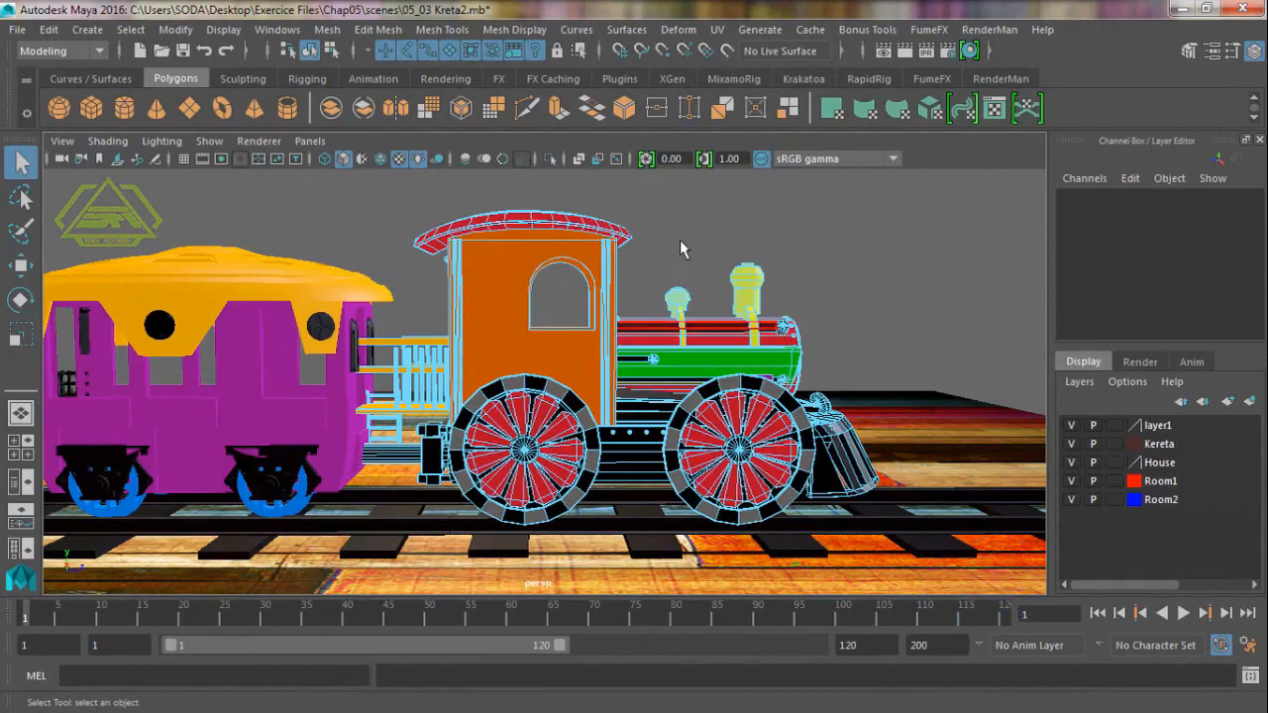
left_click_drag(680, 214, 769, 293)
left_click_drag(838, 317, 619, 369)
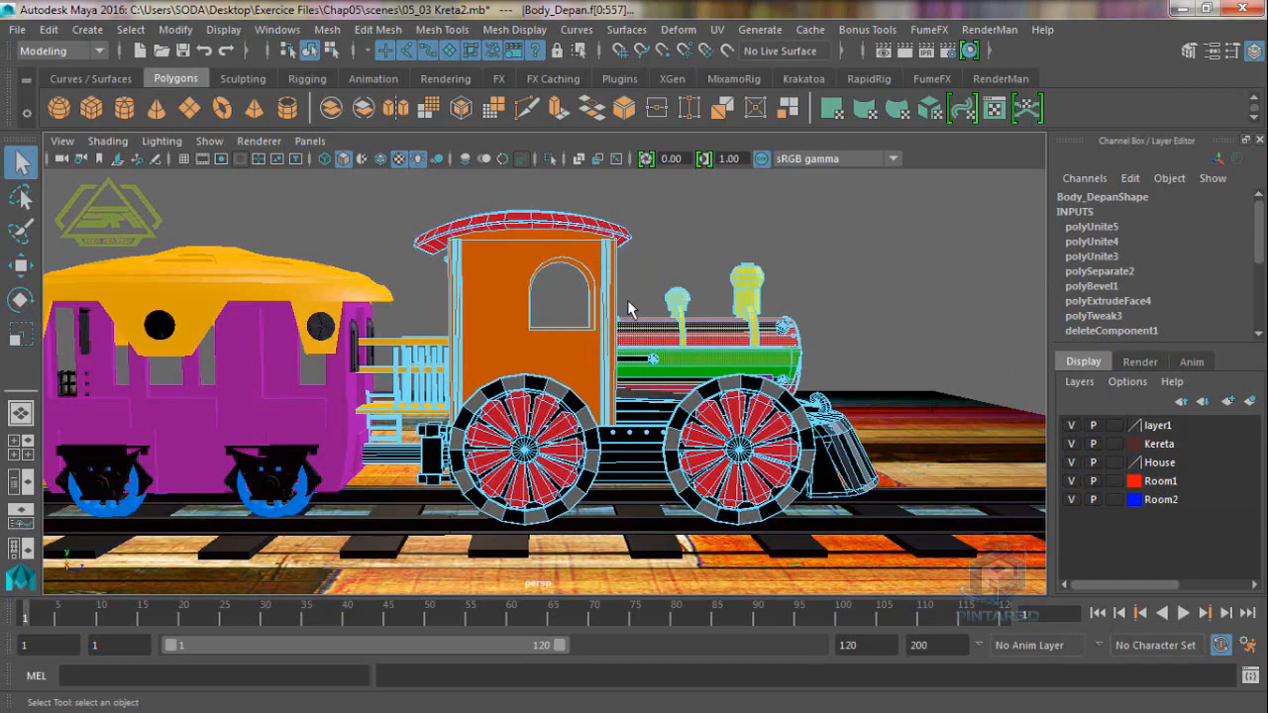
Select vertices on the locomotive's chimneys and roof in vertex mode, and pick single edges of its body in edge mode
right_click(528, 354)
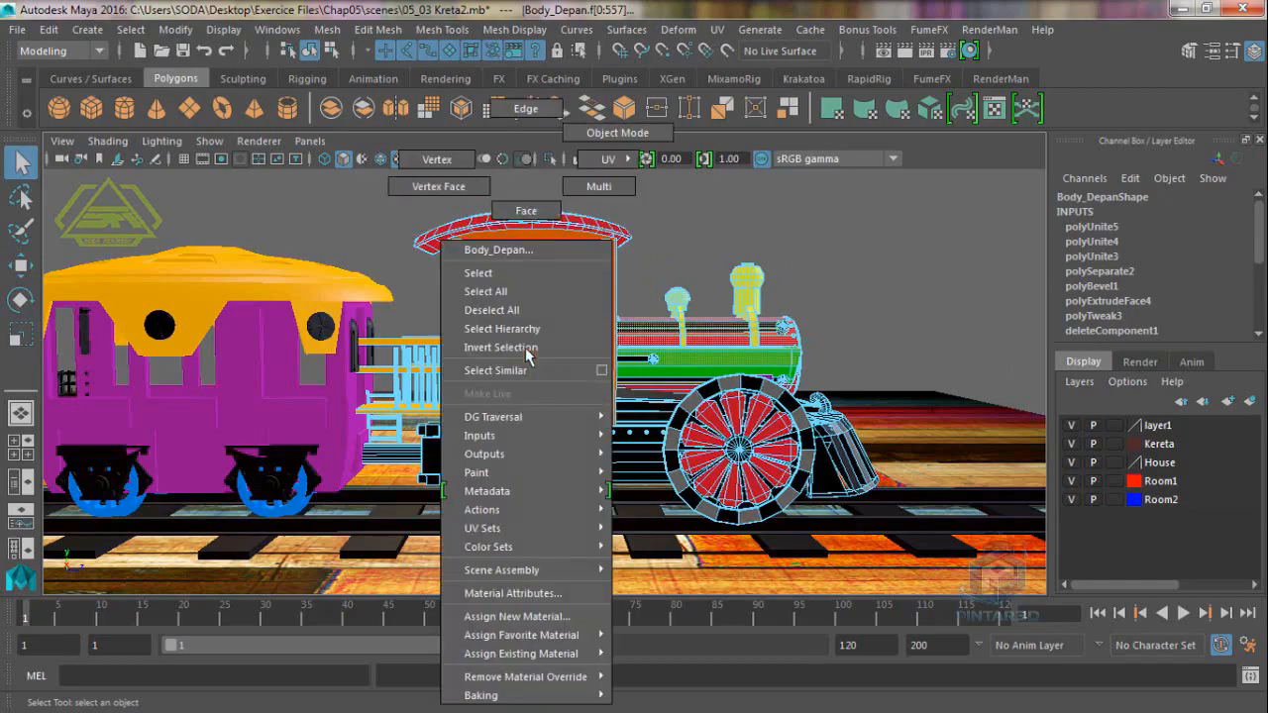
left_click(436, 161)
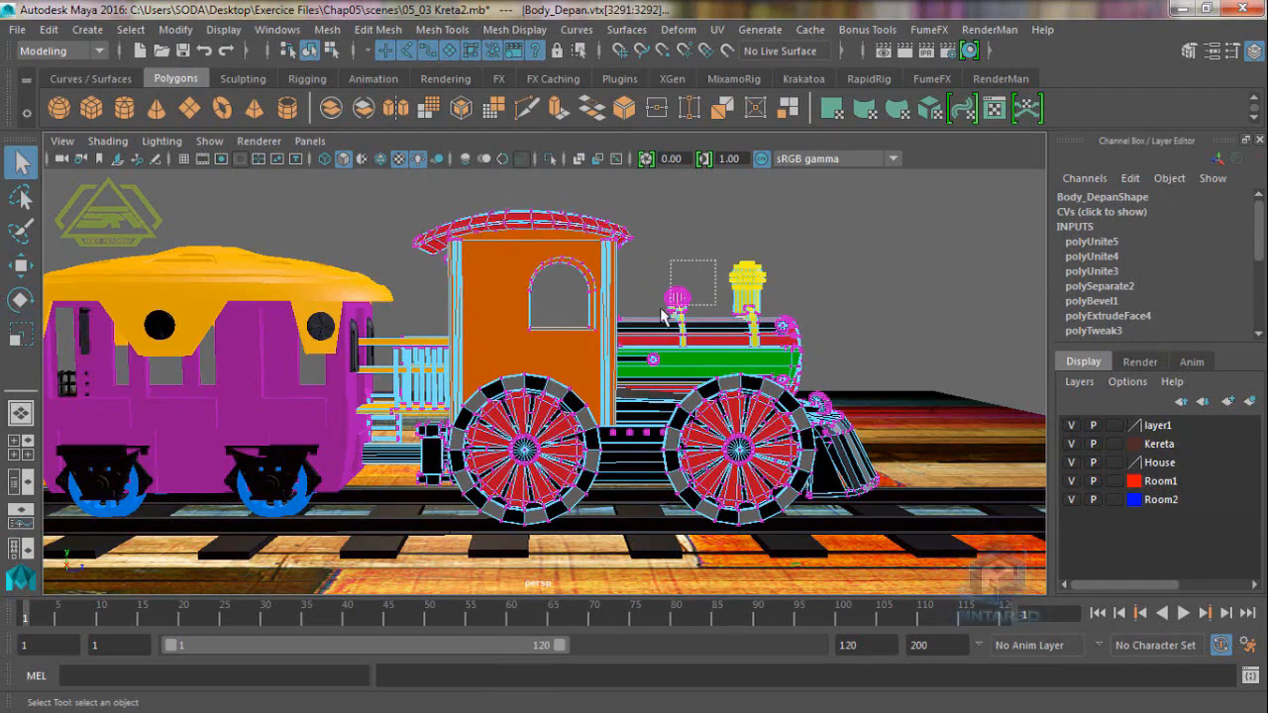
right_click(544, 390)
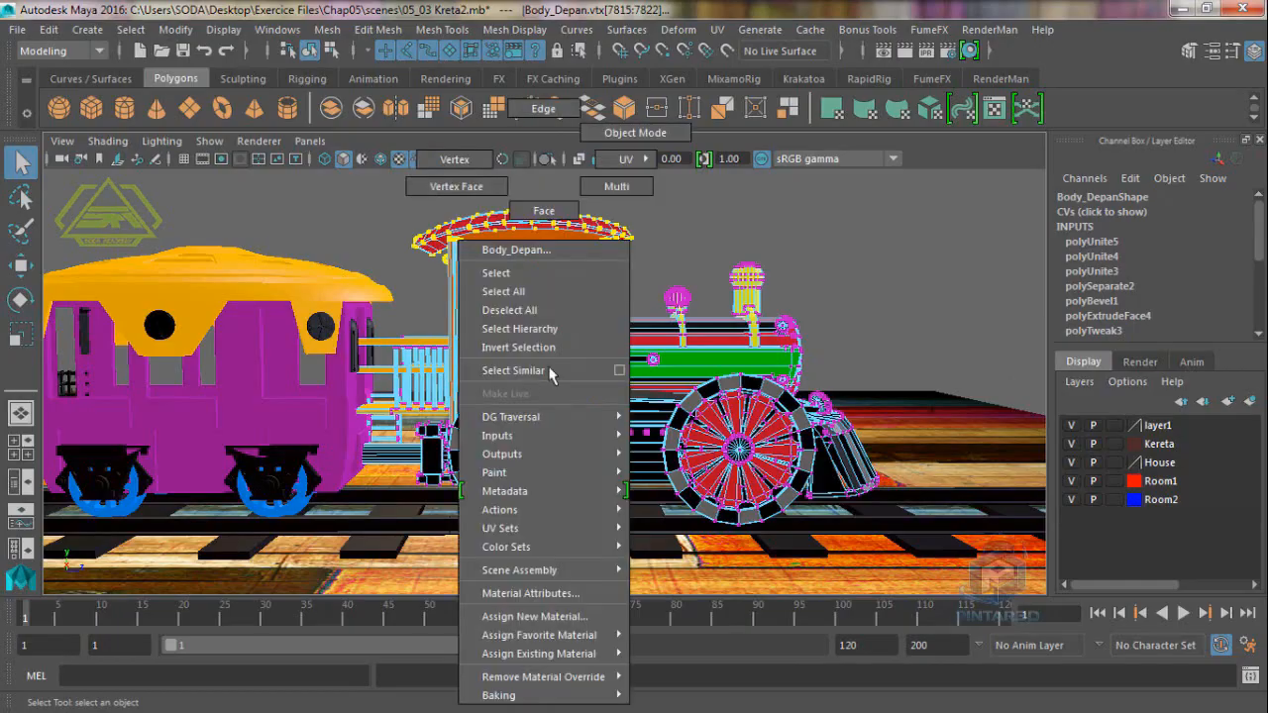
left_click(541, 108)
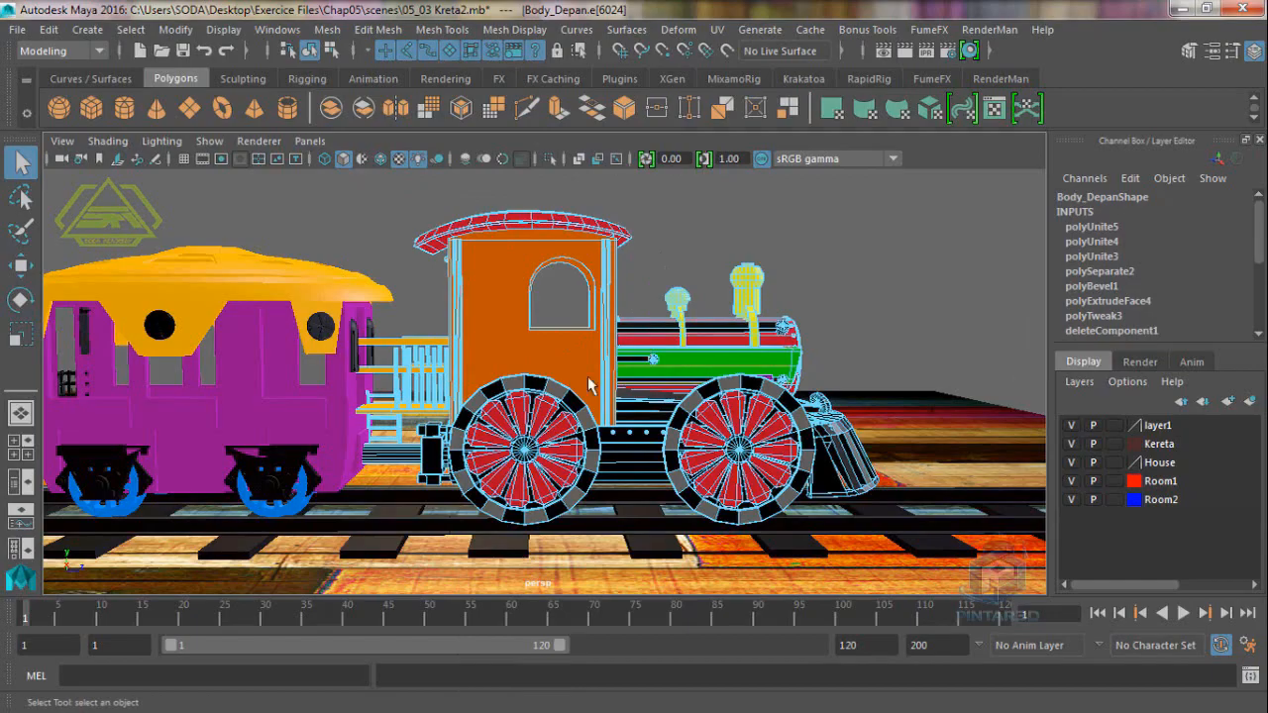
left_click(535, 338)
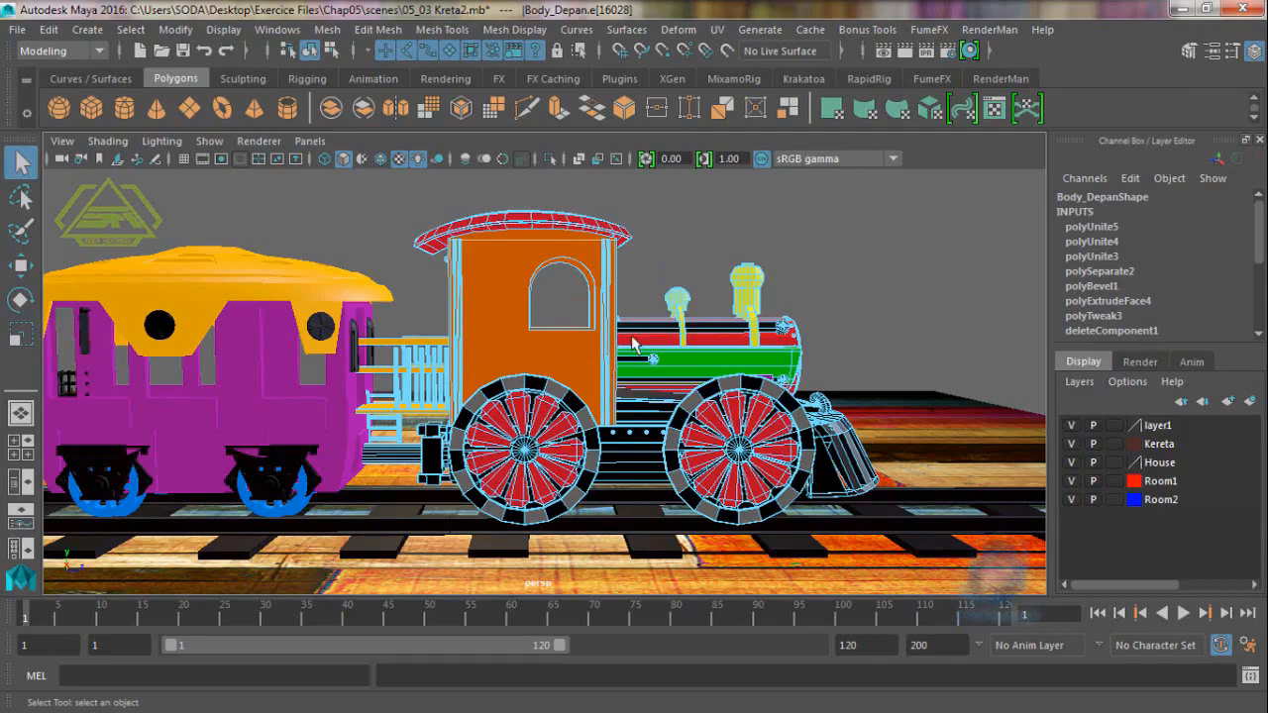
Toggle the locomotive body out of component selection into object selection and deselect it
key("F8")
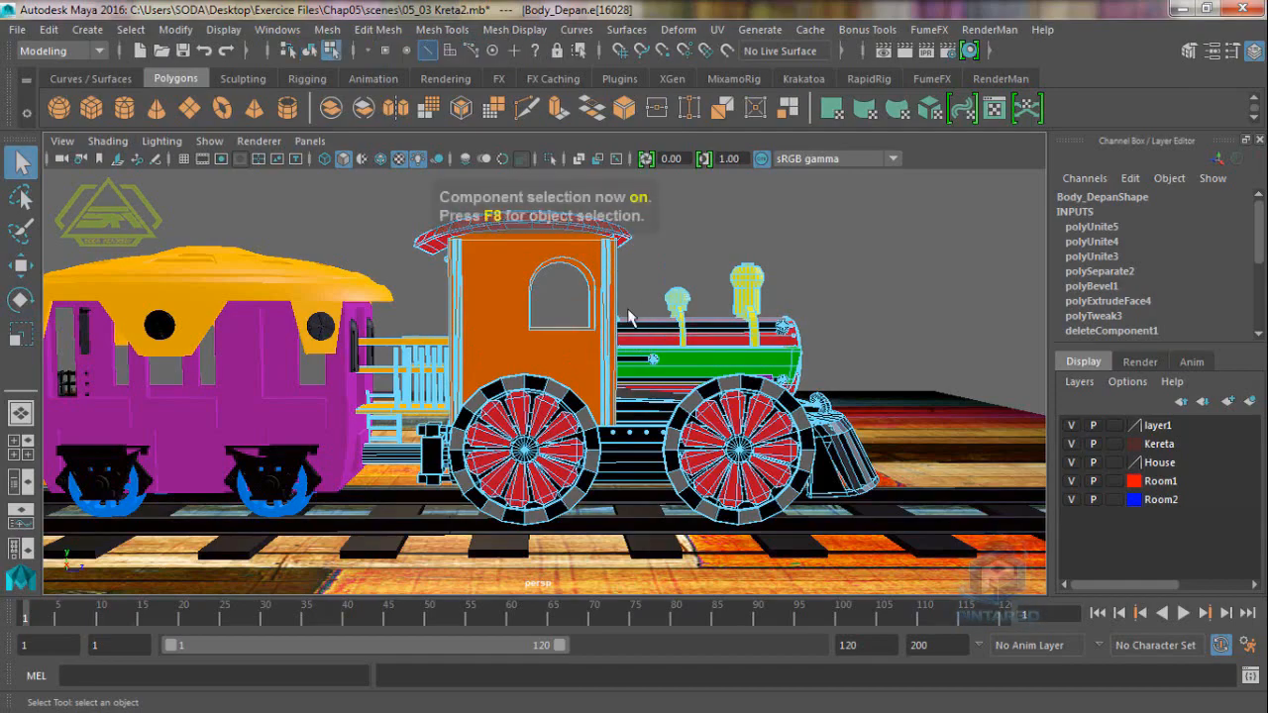
key("F8")
left_click(660, 266)
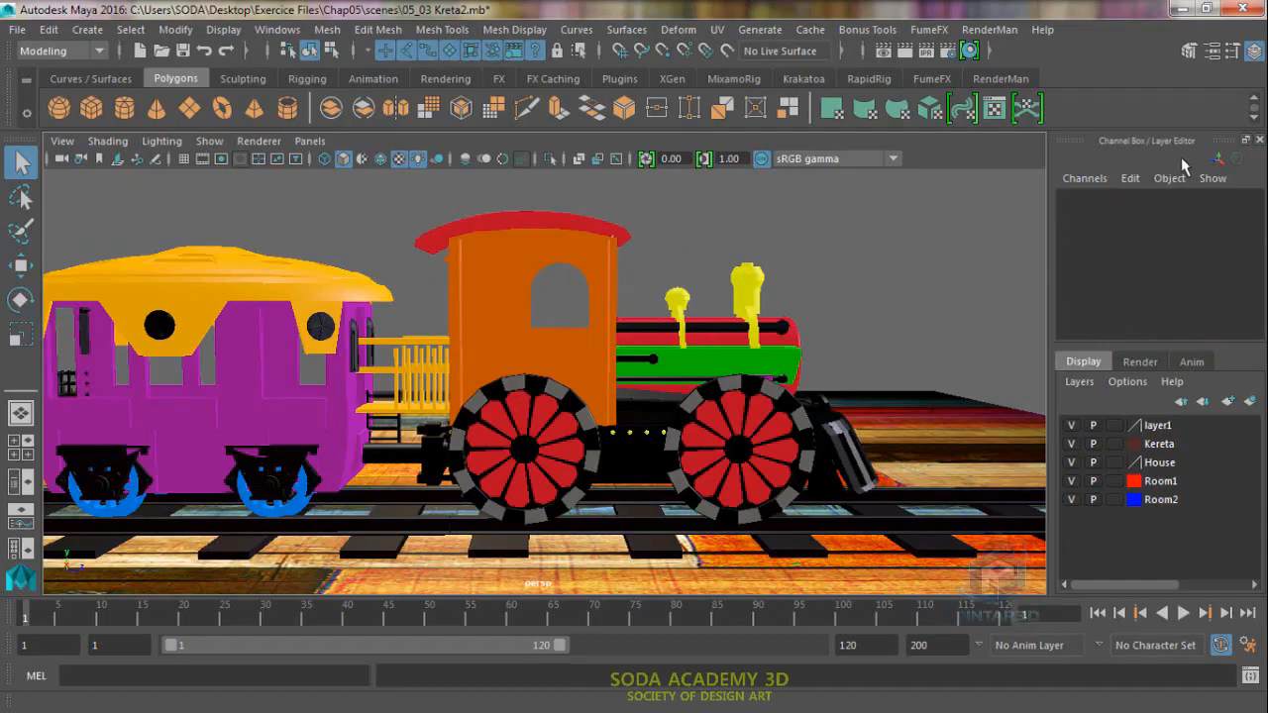
Open the Modeling Toolkit
left_click(1192, 53)
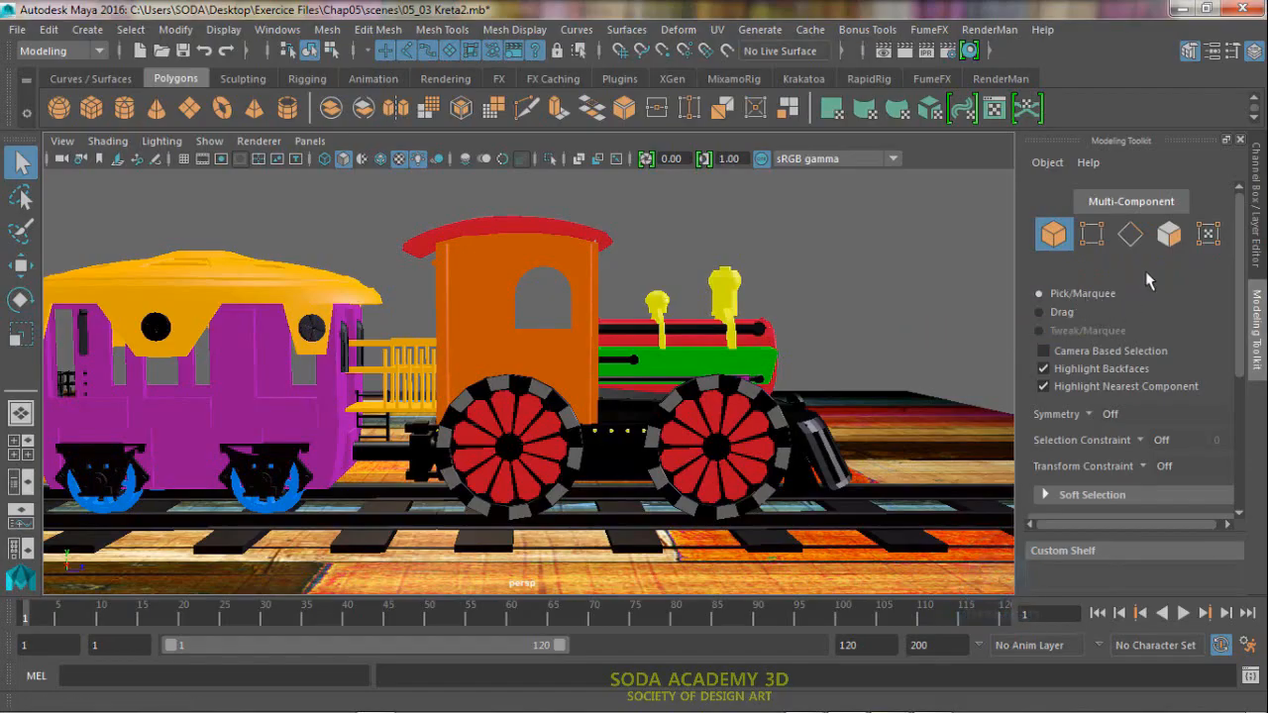
Marquee-select the faces of the locomotive's cab in face mode with Camera Based Selection off and inspect the selection on both sides
left_click(1169, 233)
left_click_drag(657, 211, 401, 275)
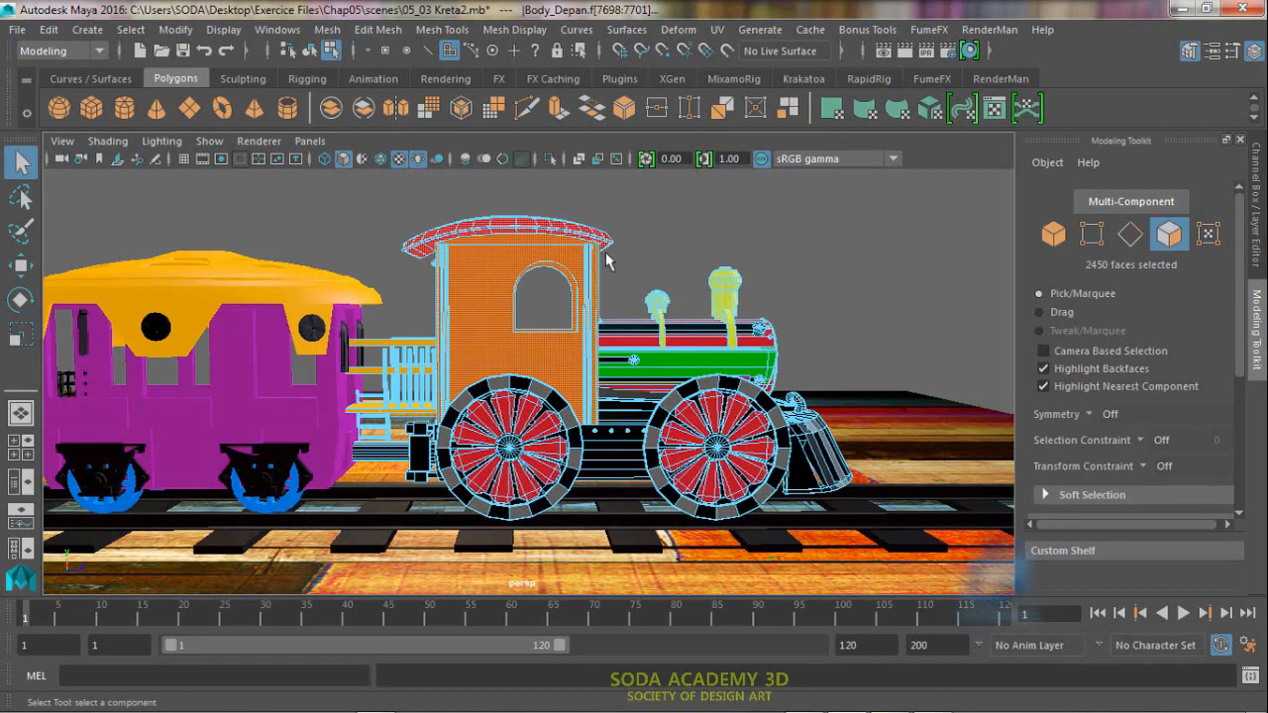
left_click_drag(626, 273, 525, 332, "alt")
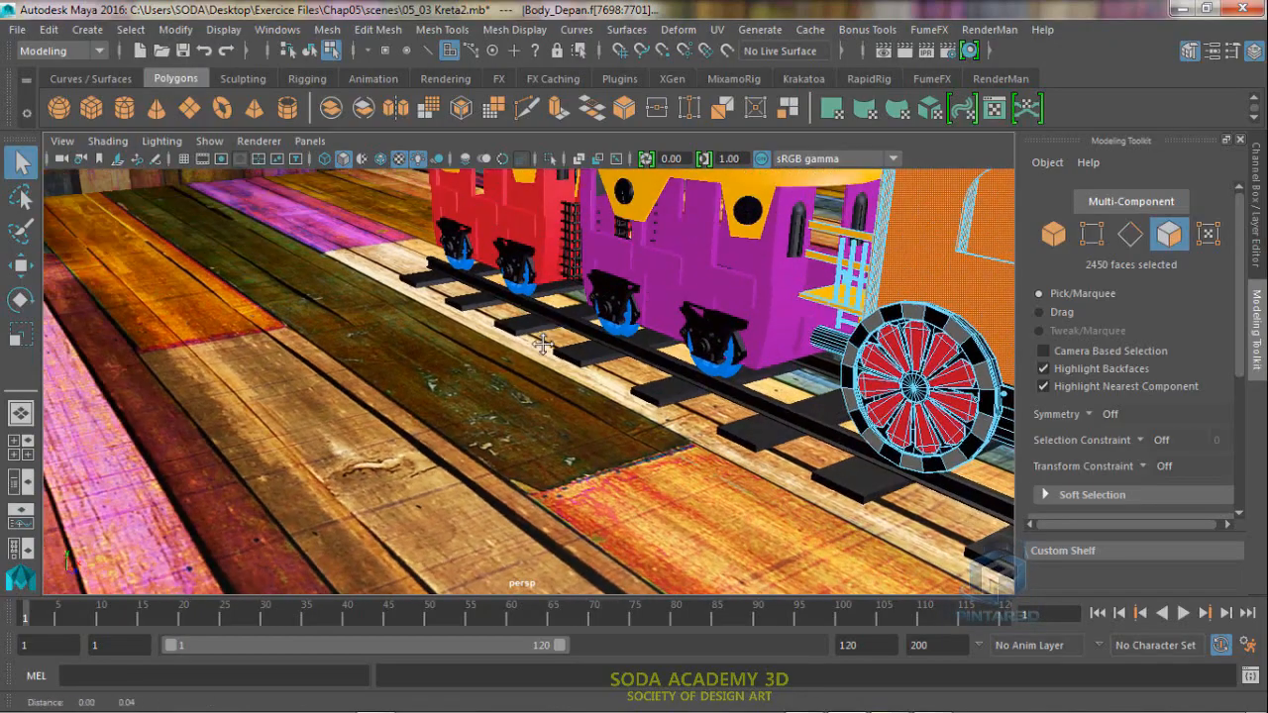
middle_click_drag(525, 332, 8, 389, "alt")
left_click_drag(642, 297, 500, 312, "alt")
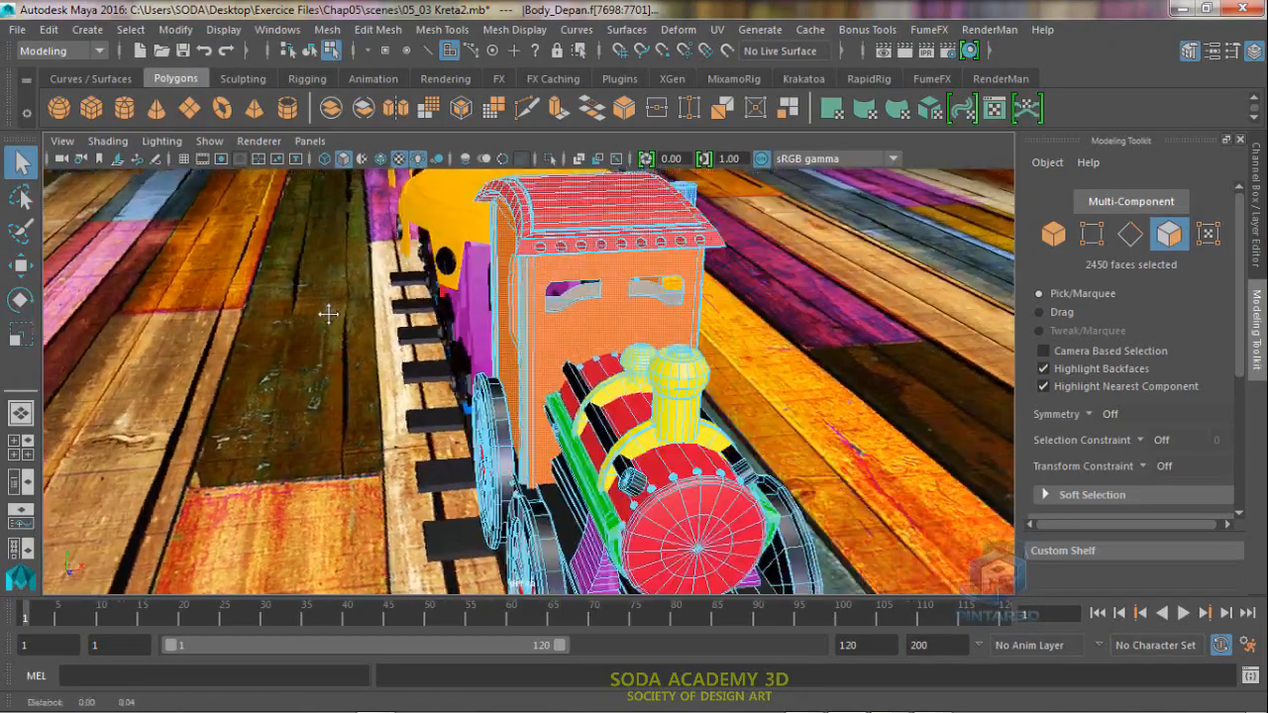
mouse_move(683, 332)
left_mouse_down("alt")
mouse_move(607, 345)
mouse_move(507, 326)
mouse_move(498, 289)
left_mouse_up("alt")
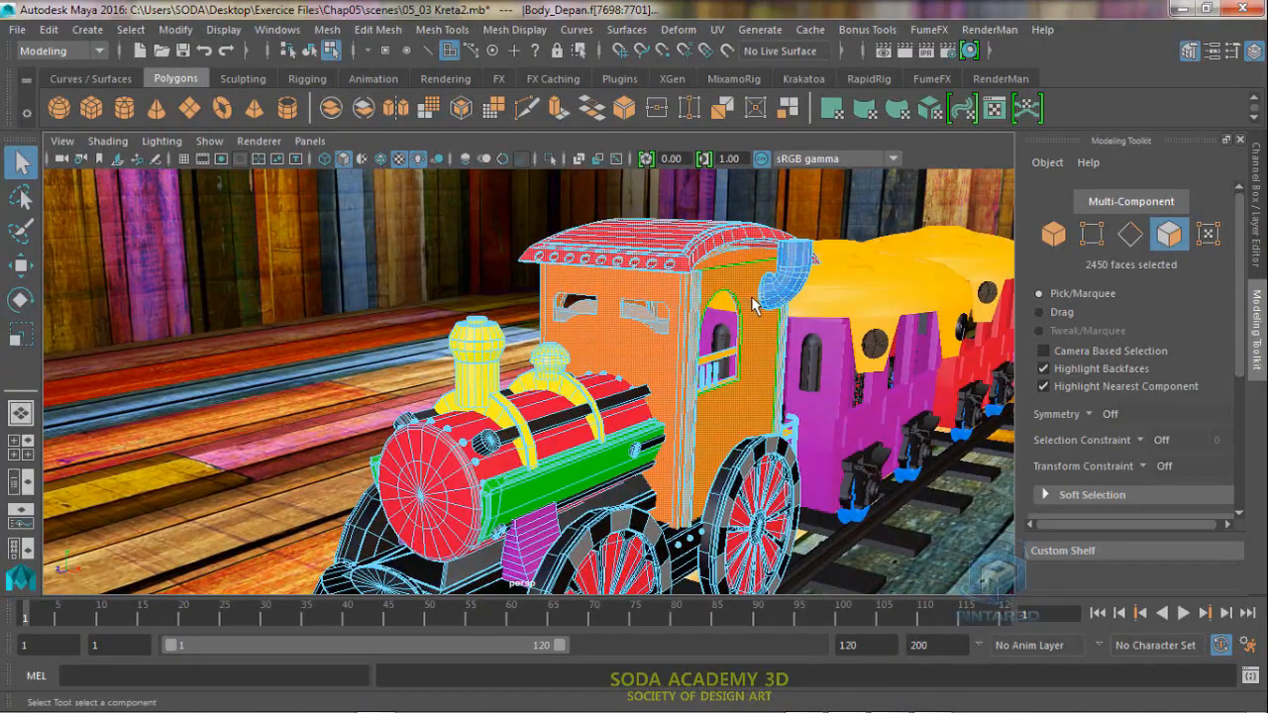
left_click_drag(647, 377, 652, 412, "alt")
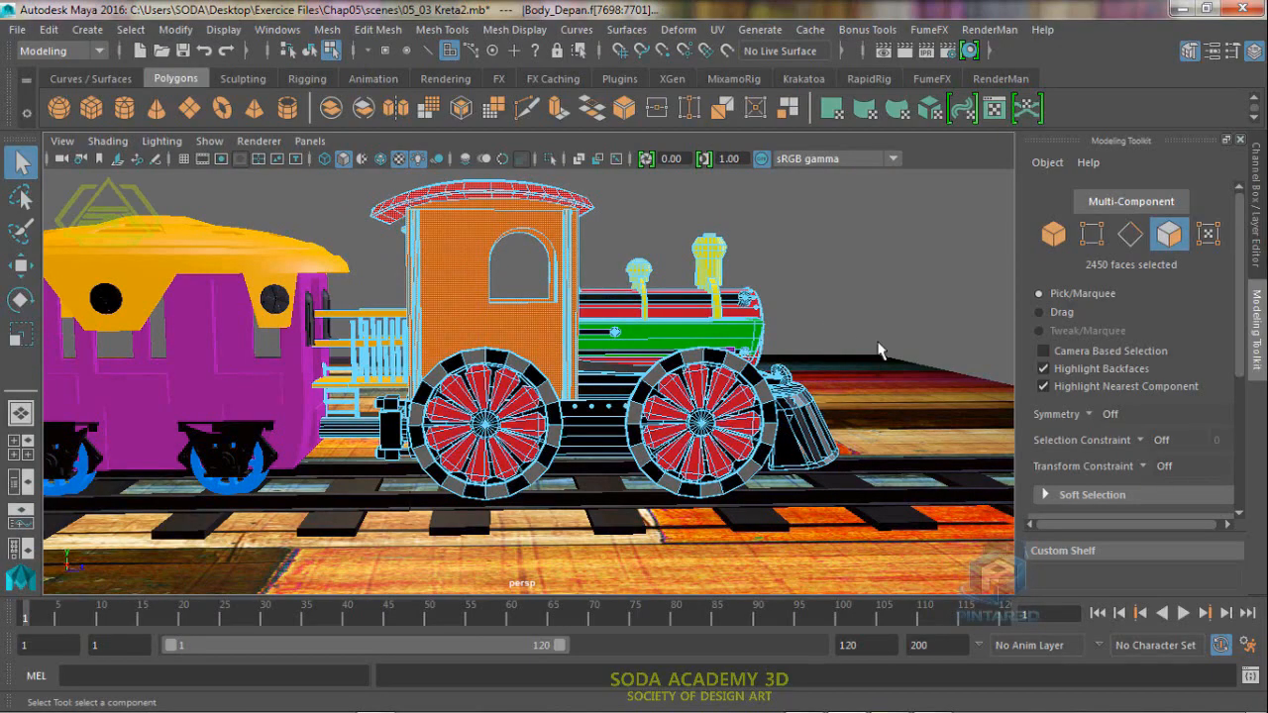
Set the selection style to Drag with Camera Based Selection on and sweep-select faces across the locomotive's boiler and cab
left_click(1047, 315)
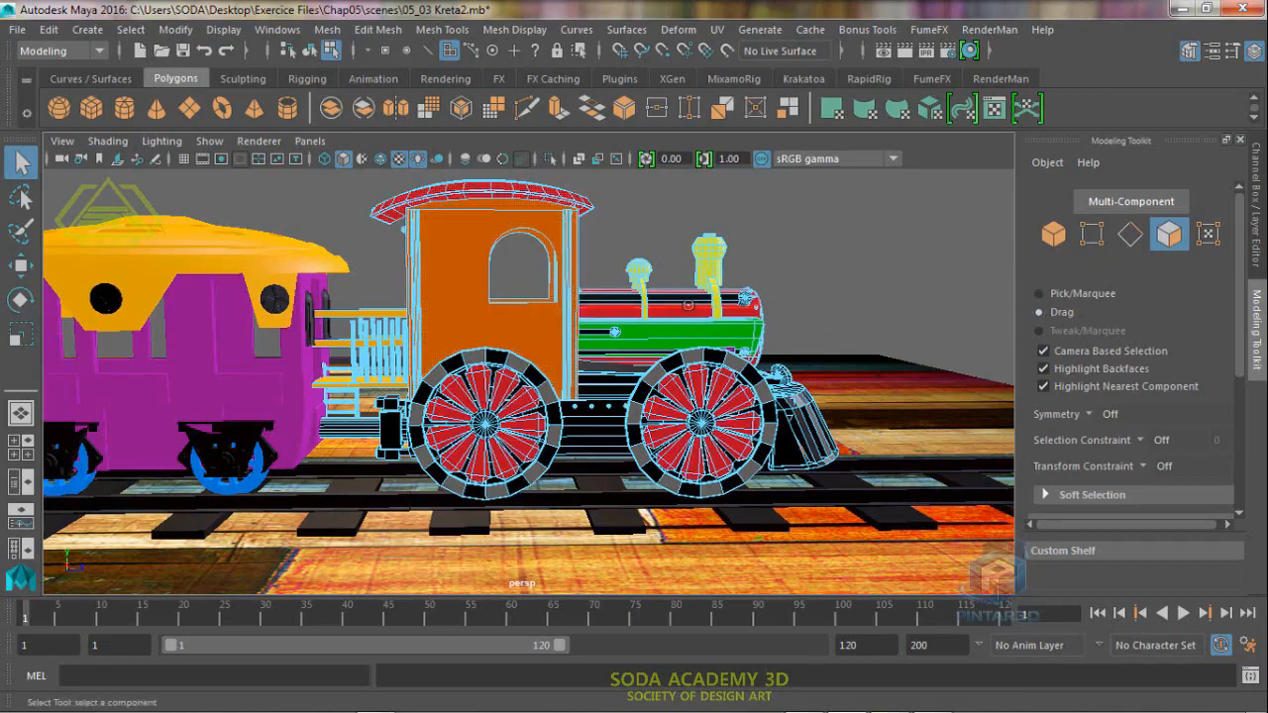
left_click_drag(688, 305, 690, 350)
left_click_drag(805, 290, 511, 296, "alt")
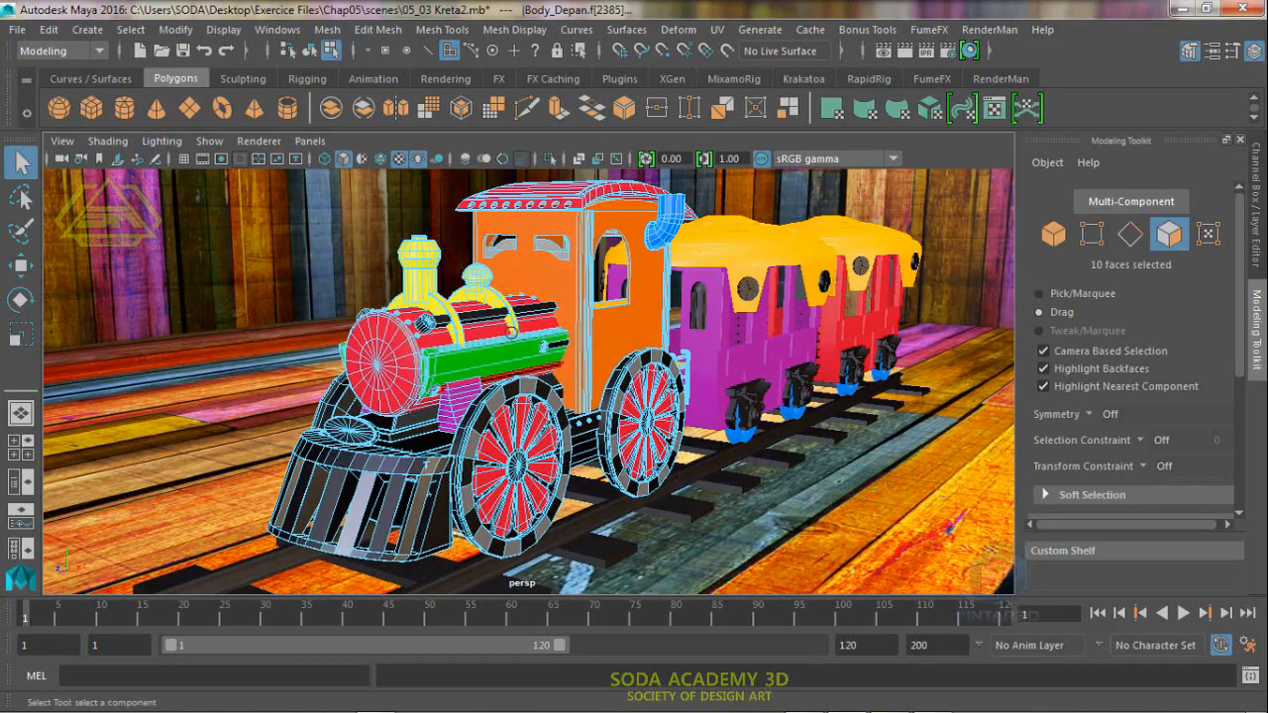
left_click_drag(512, 342, 656, 428, "alt")
mouse_move(448, 260)
left_mouse_down()
mouse_move(446, 318)
mouse_move(332, 343)
mouse_move(420, 367)
mouse_move(636, 314)
mouse_move(735, 307)
left_mouse_up()
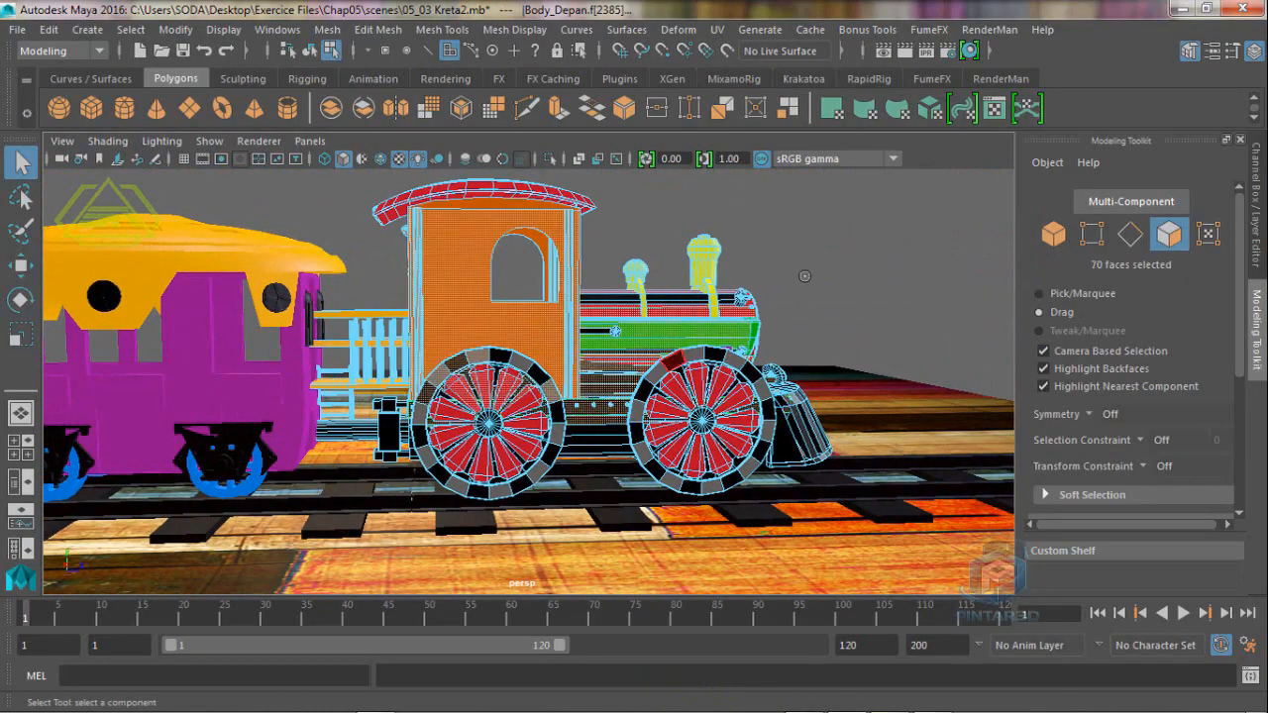
left_click_drag(807, 274, 456, 283, "alt")
left_click_drag(580, 353, 877, 315, "alt")
Return to the Pick/Marquee style and object mode, and toggle Camera Based Selection off and back on
left_click(1040, 294)
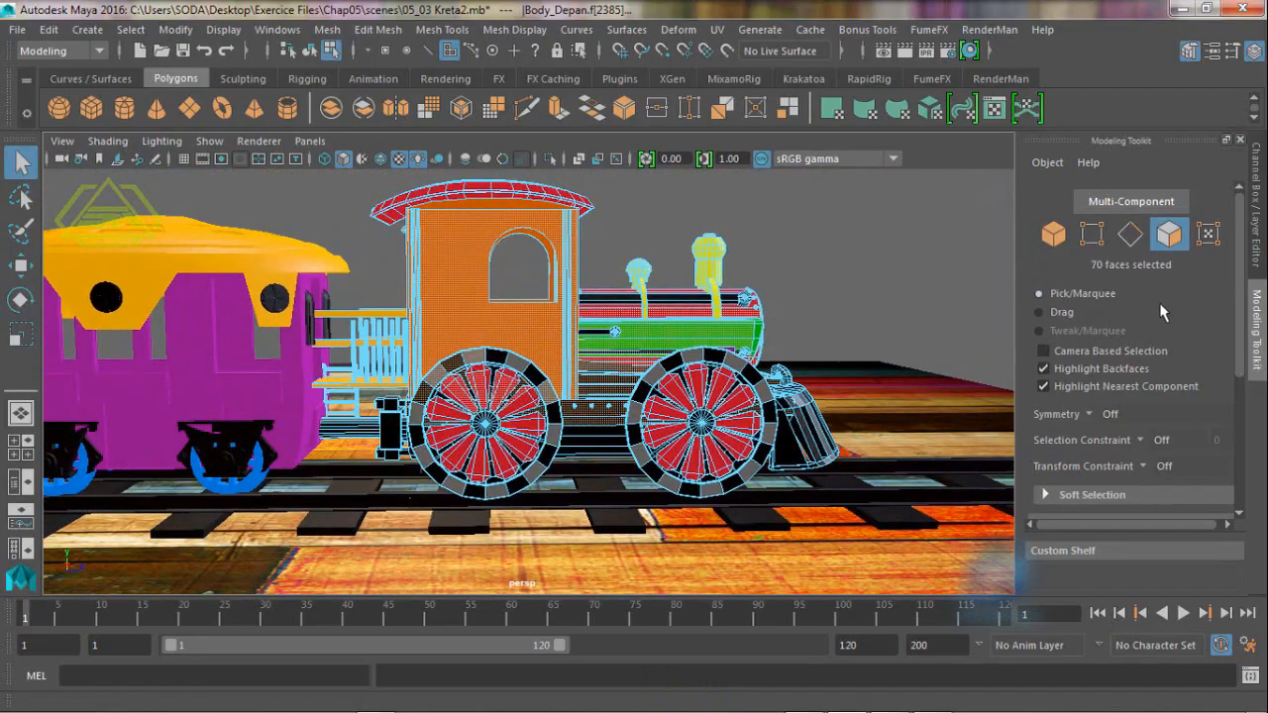
right_click_drag(780, 253, 803, 137)
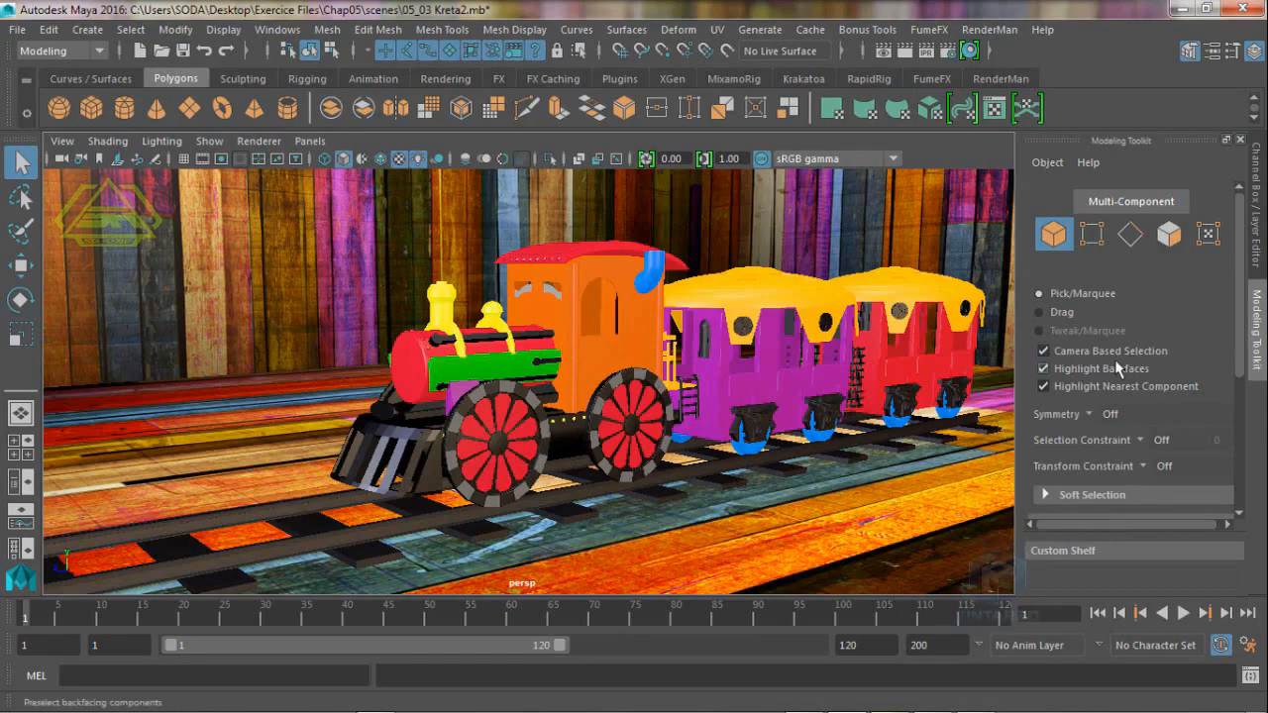
left_click(1090, 351)
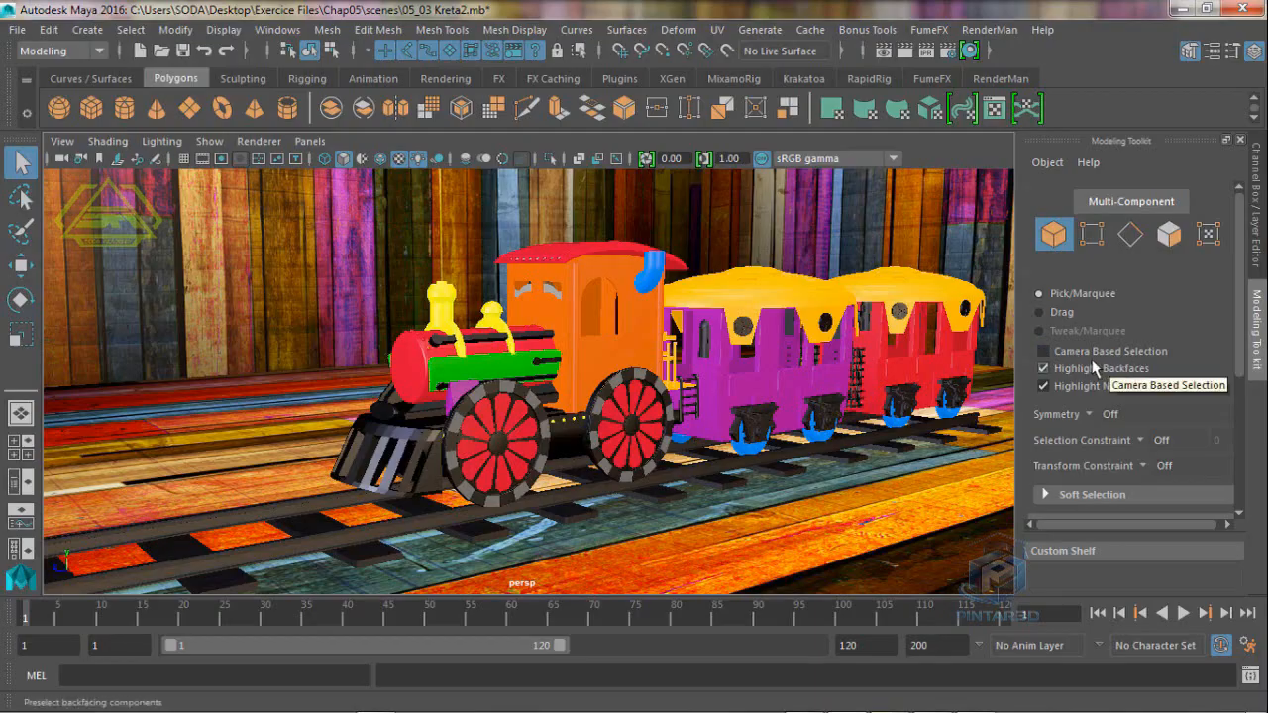
left_click(1044, 354)
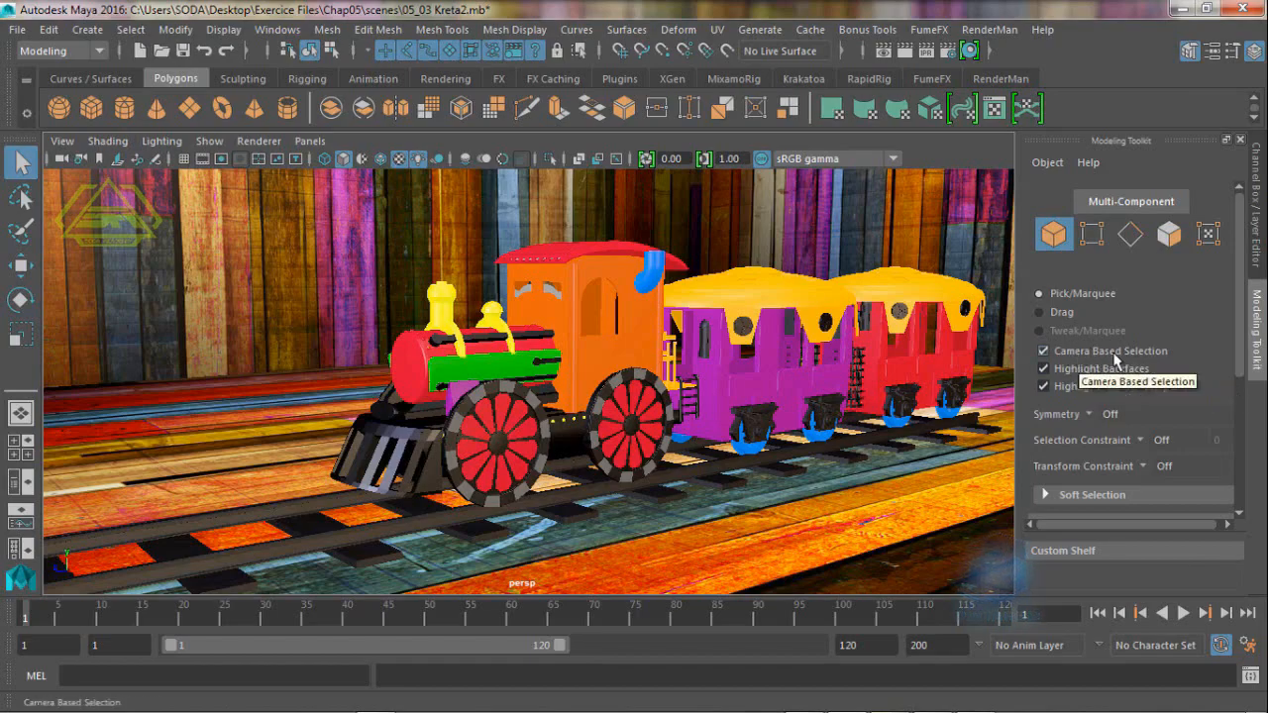
Show the Select tool's settings, set the selection style to Marquee, and switch camera based selection off and on again
left_click(1231, 51)
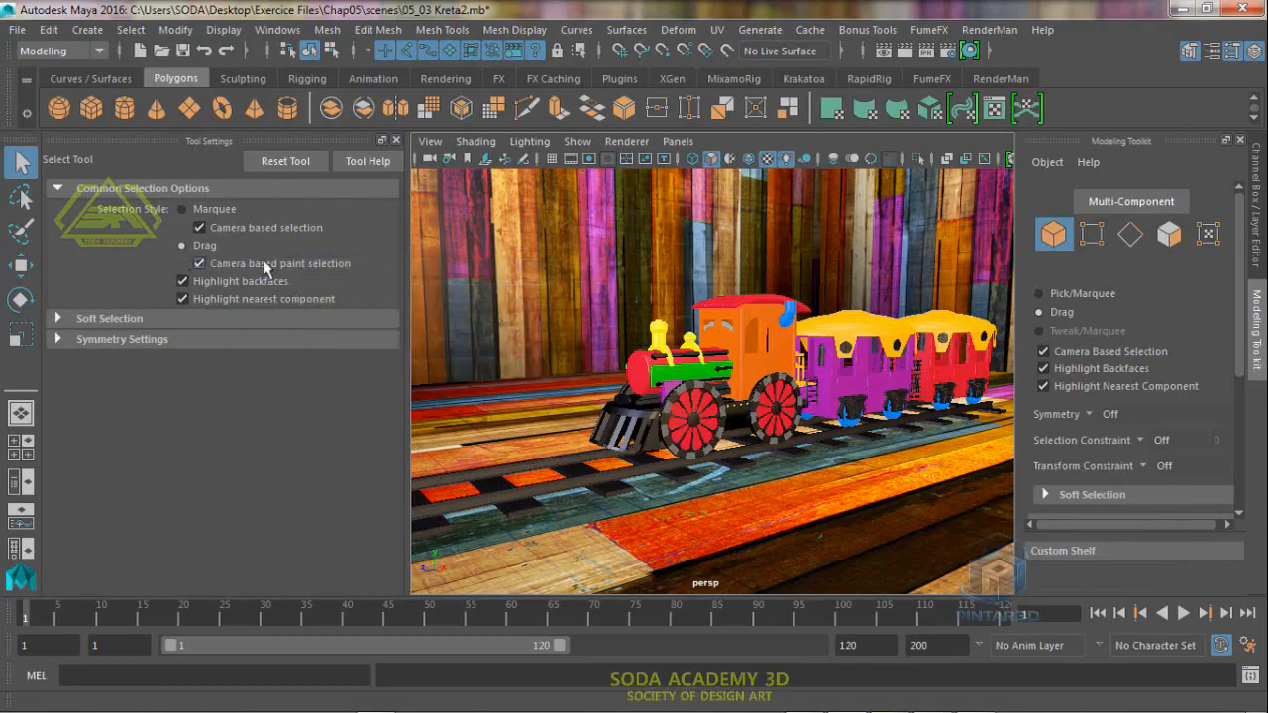
left_click(181, 209)
left_click(1043, 351)
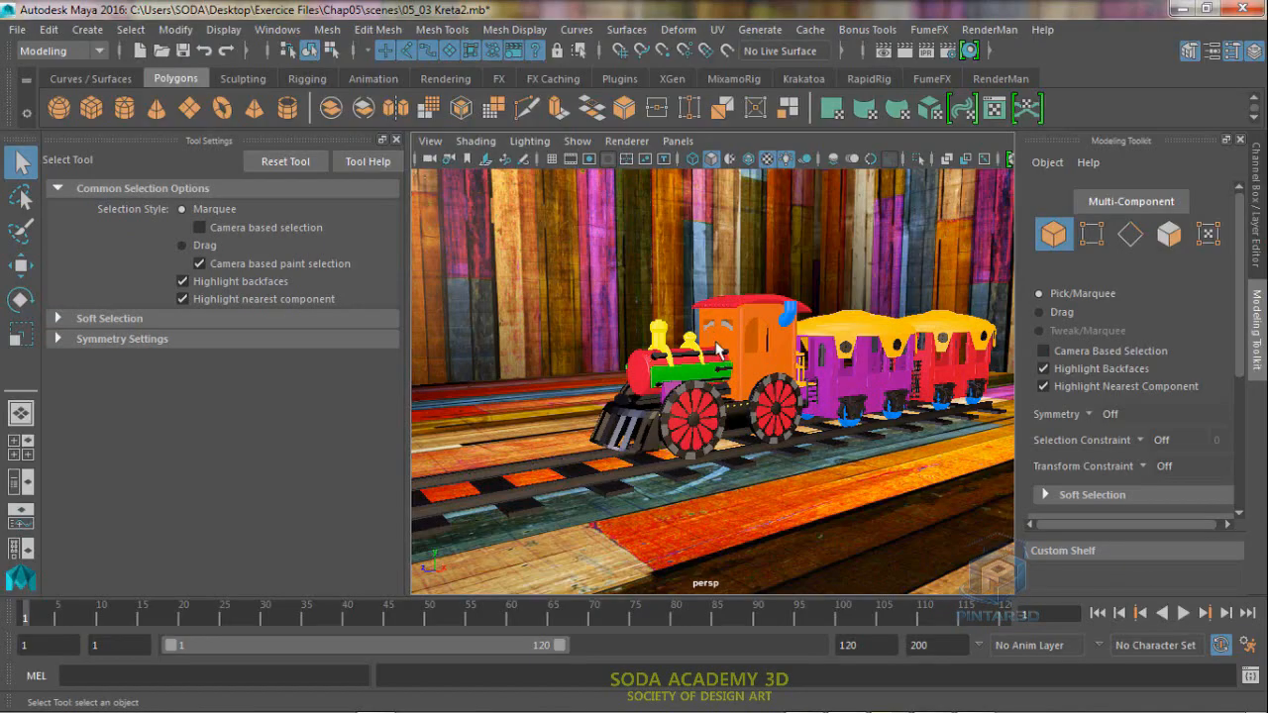
left_click(294, 229)
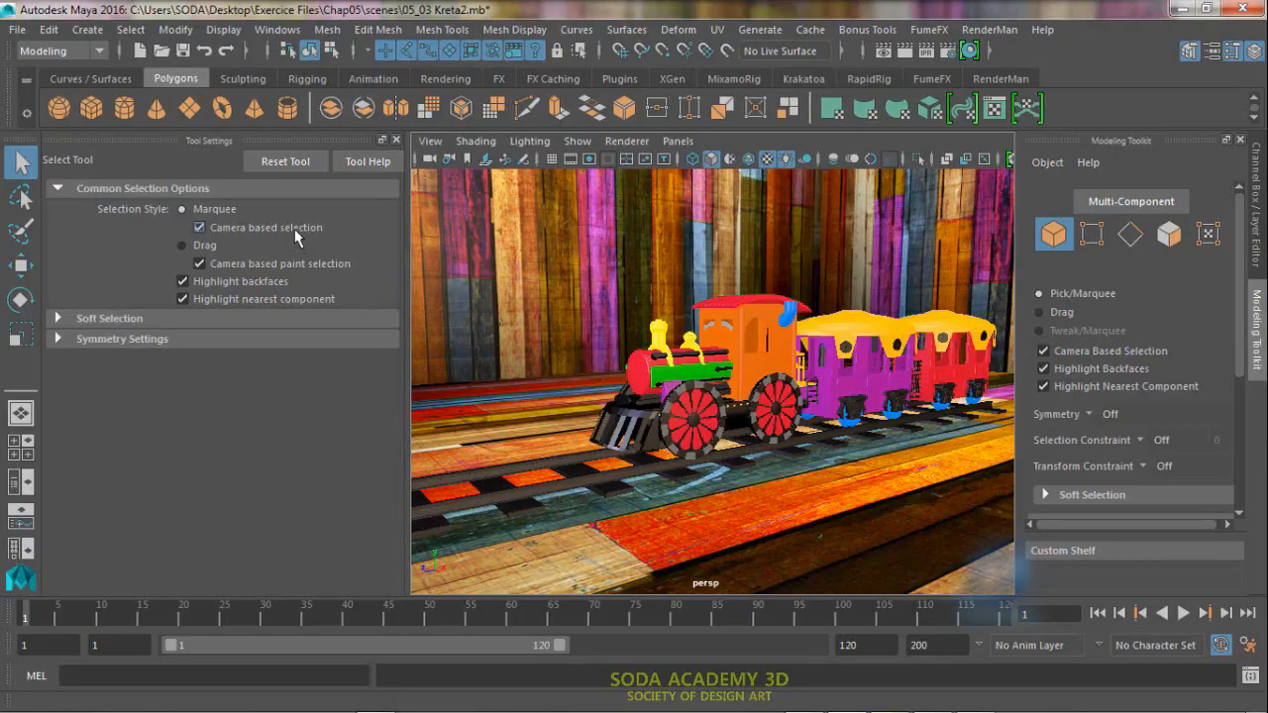
Select faces on the locomotive's cab and boiler in face mode with camera based selection enabled and check the far side
scroll(819, 459, "up", 6)
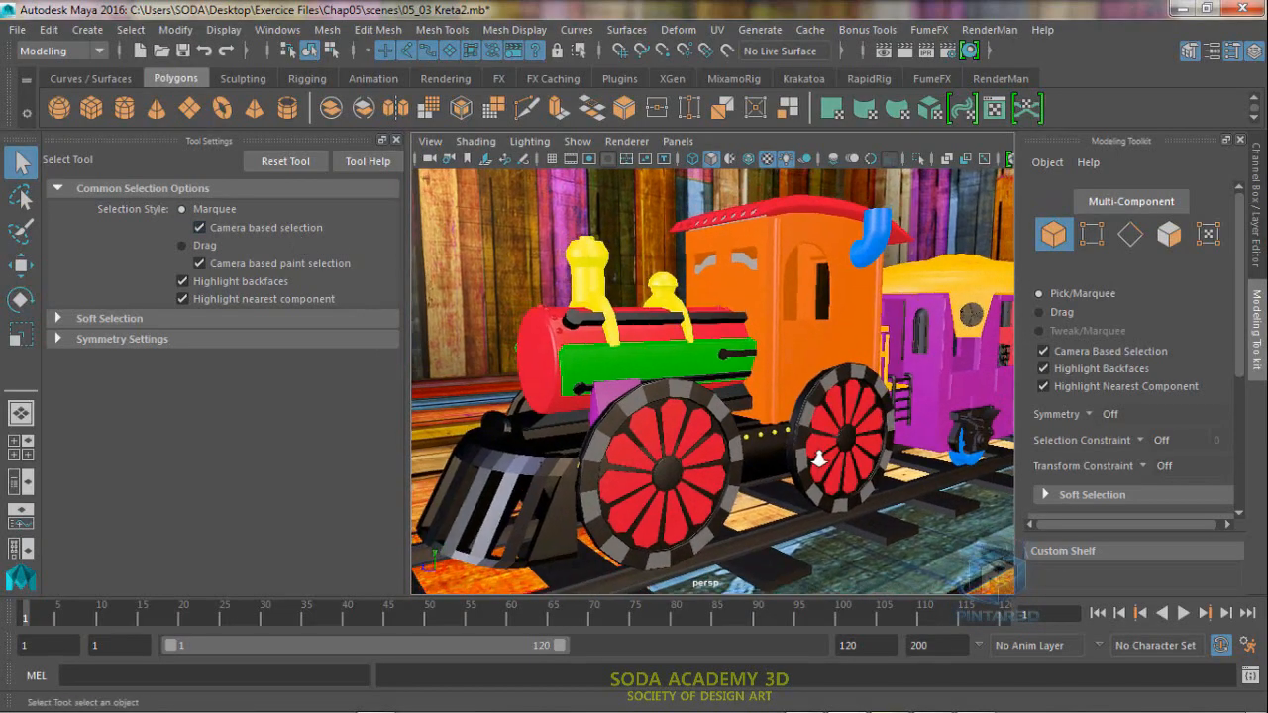
right_click_drag(786, 371, 791, 226)
left_click(789, 375)
left_click_drag(785, 394, 680, 400, "alt")
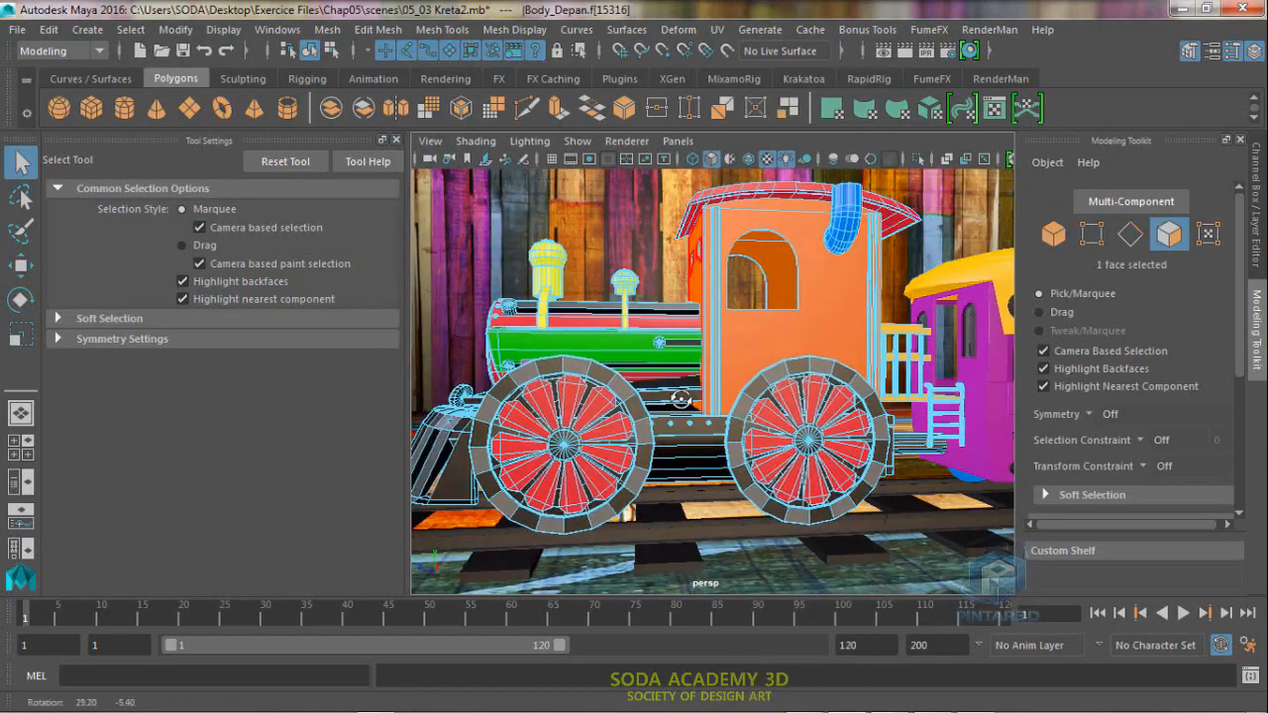
double_click(637, 357)
left_click_drag(530, 357, 627, 325, "alt")
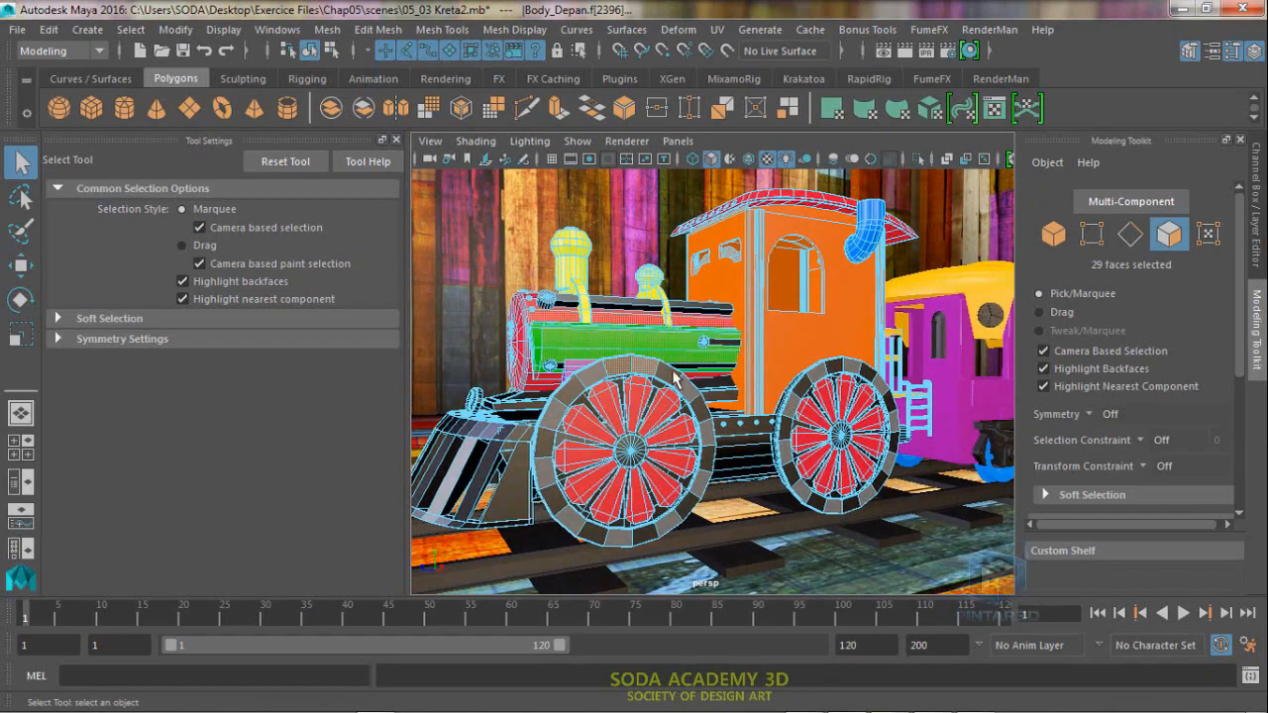
left_click_drag(676, 372, 685, 348, "alt")
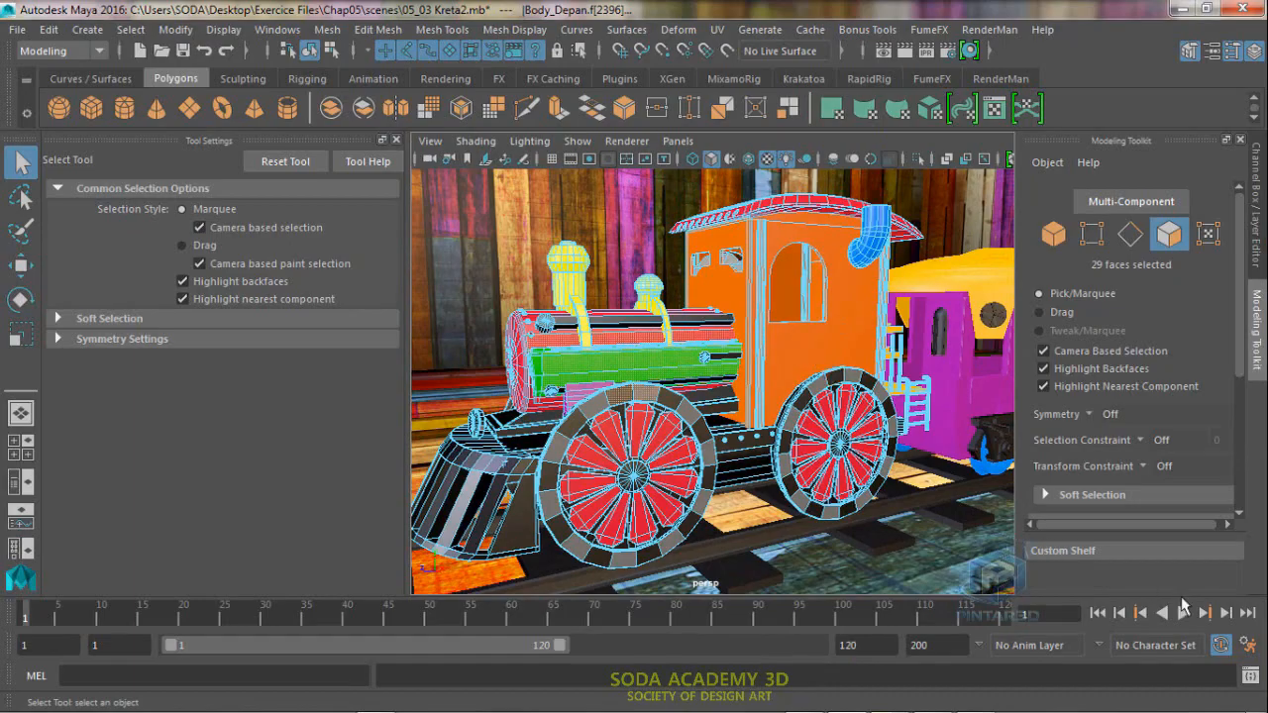
Locate the camera based selection option in the Selection preferences and leave the preferences without saving
left_click(1248, 645)
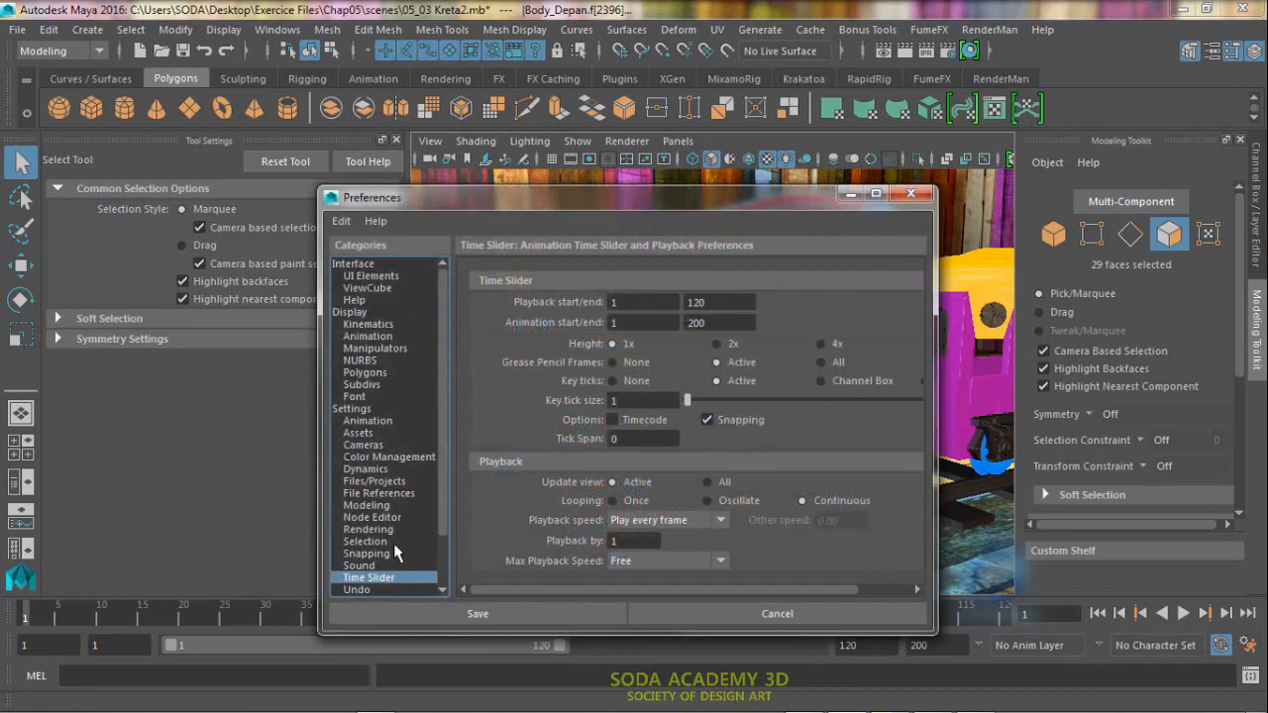
left_click(382, 542)
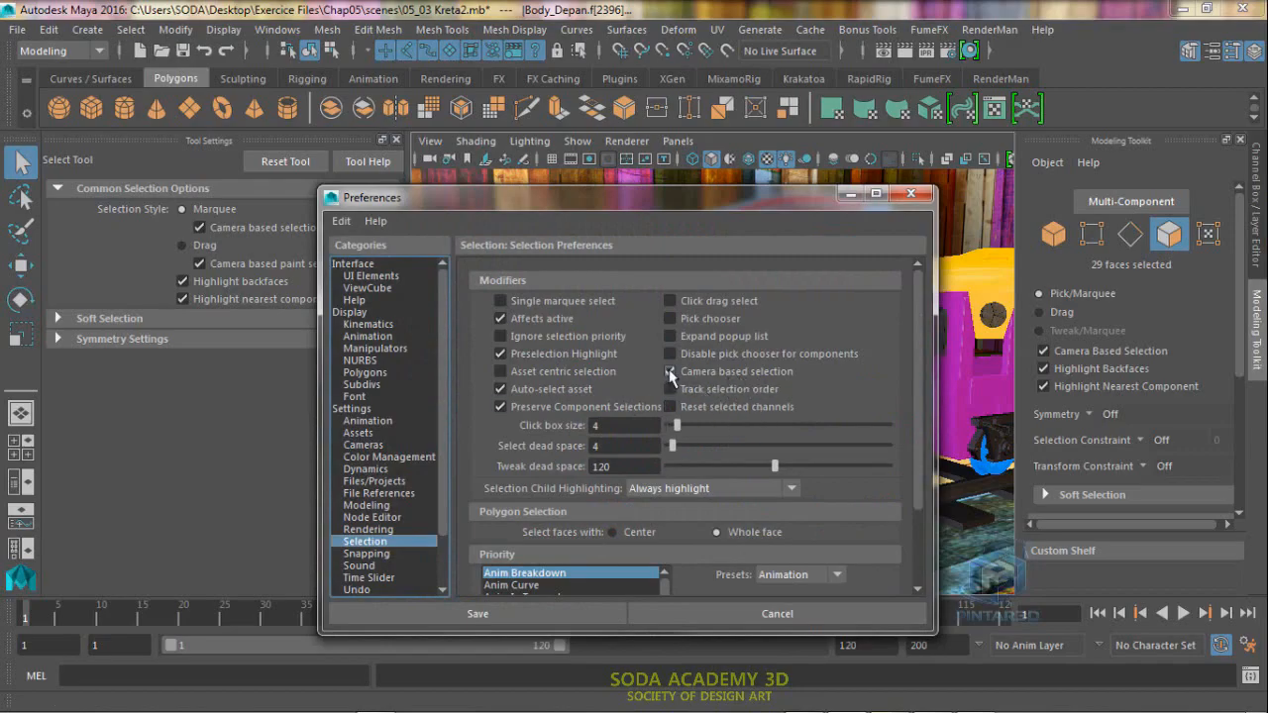
left_click(691, 619)
Return the locomotive to object mode and close the tool settings
right_click_drag(715, 203, 806, 133)
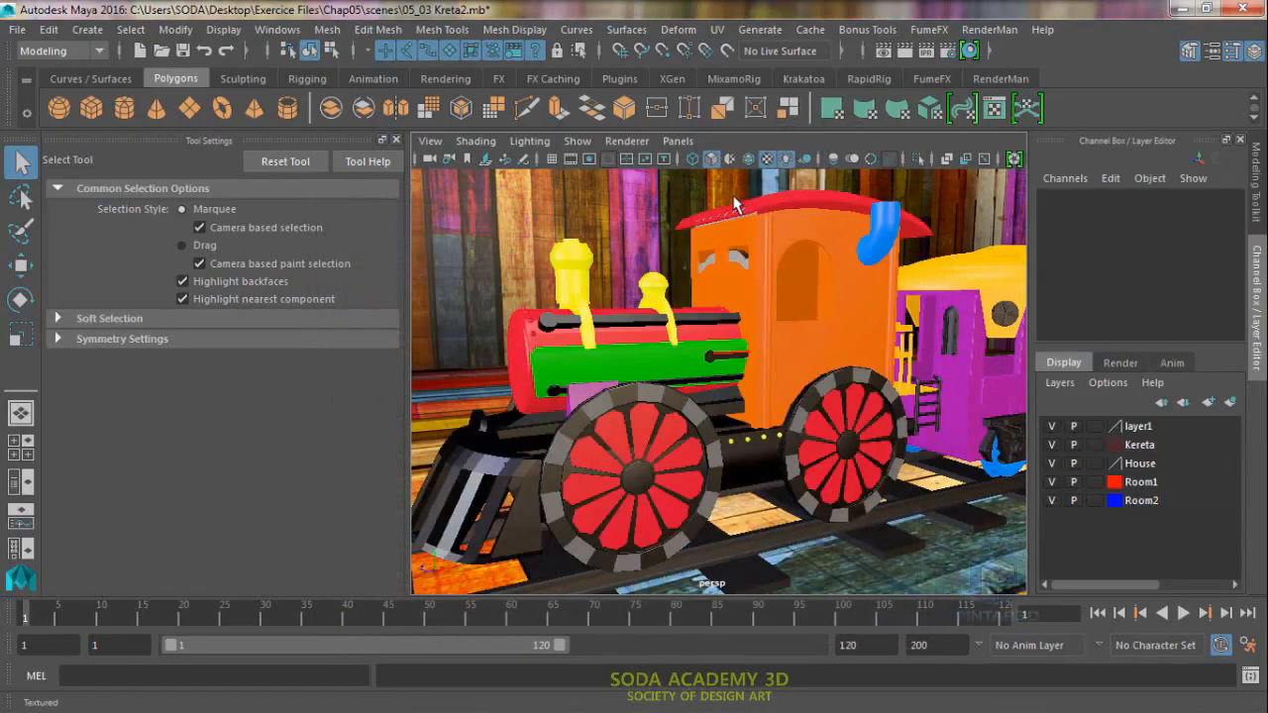
left_click(395, 139)
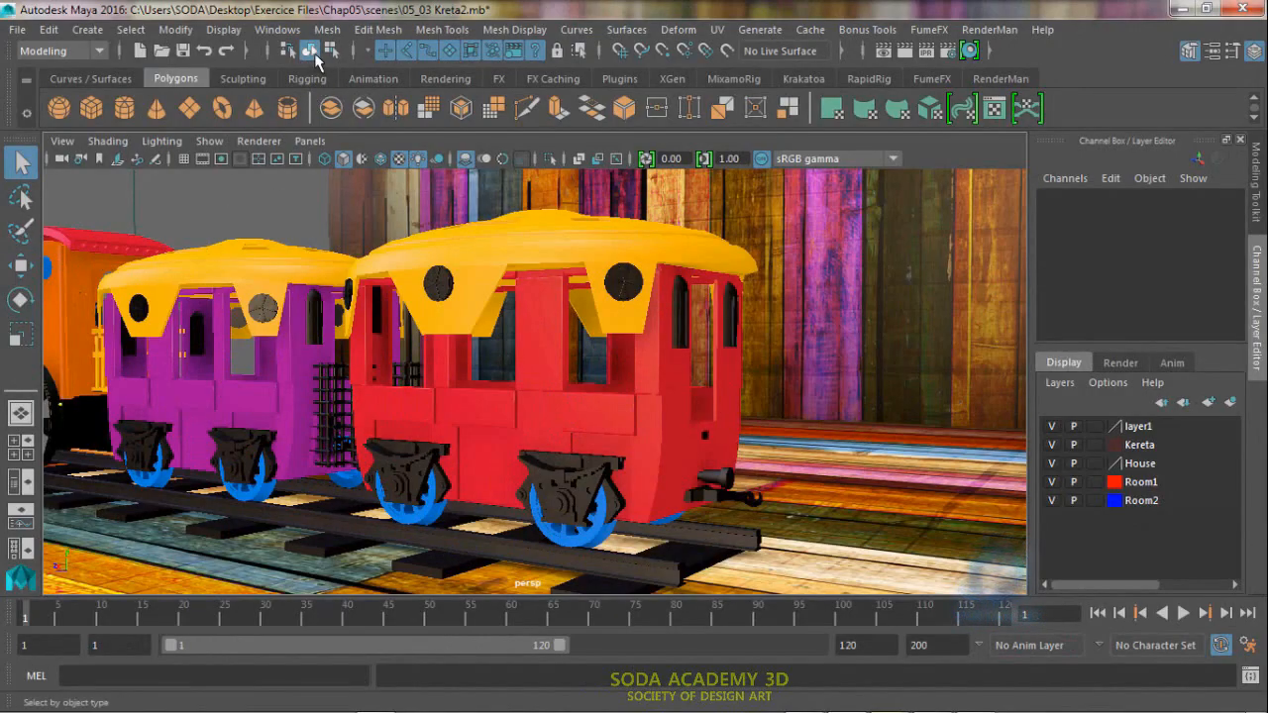
Select the body of the red rear carriage and activate the Paint Selection tool on it in vertex mode
left_click(447, 384)
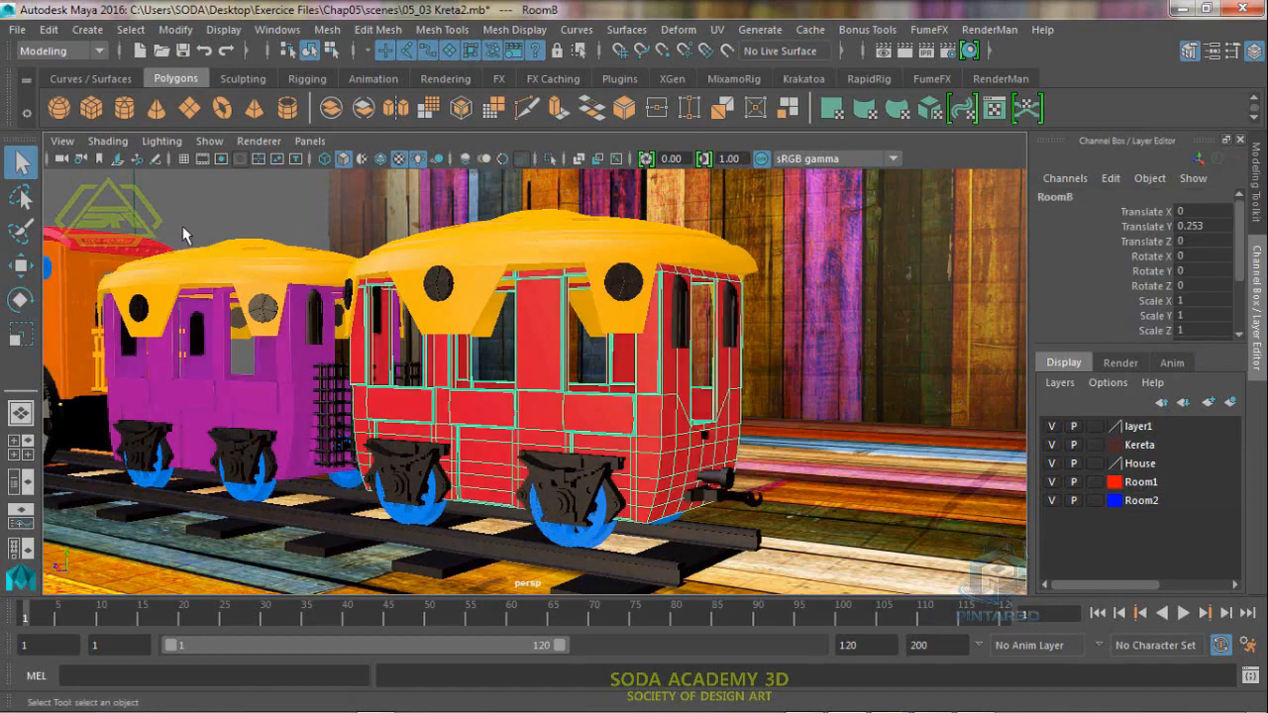
left_click(23, 238)
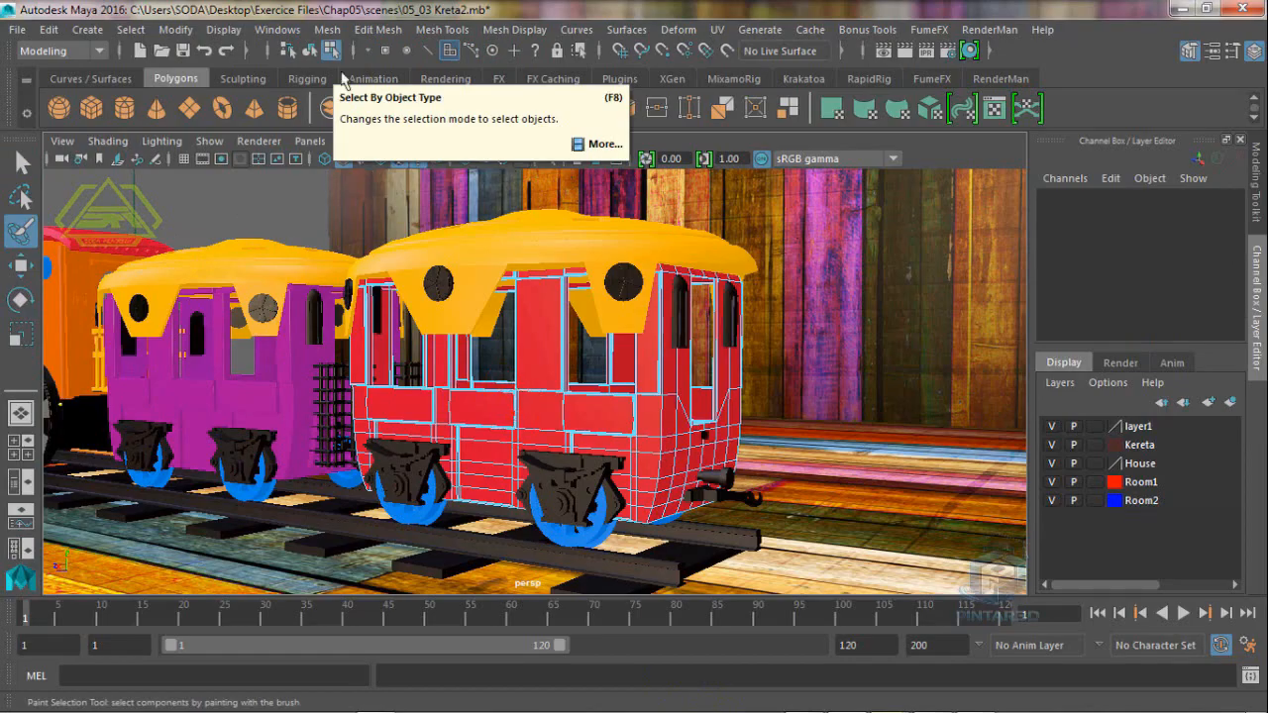
right_click(536, 420)
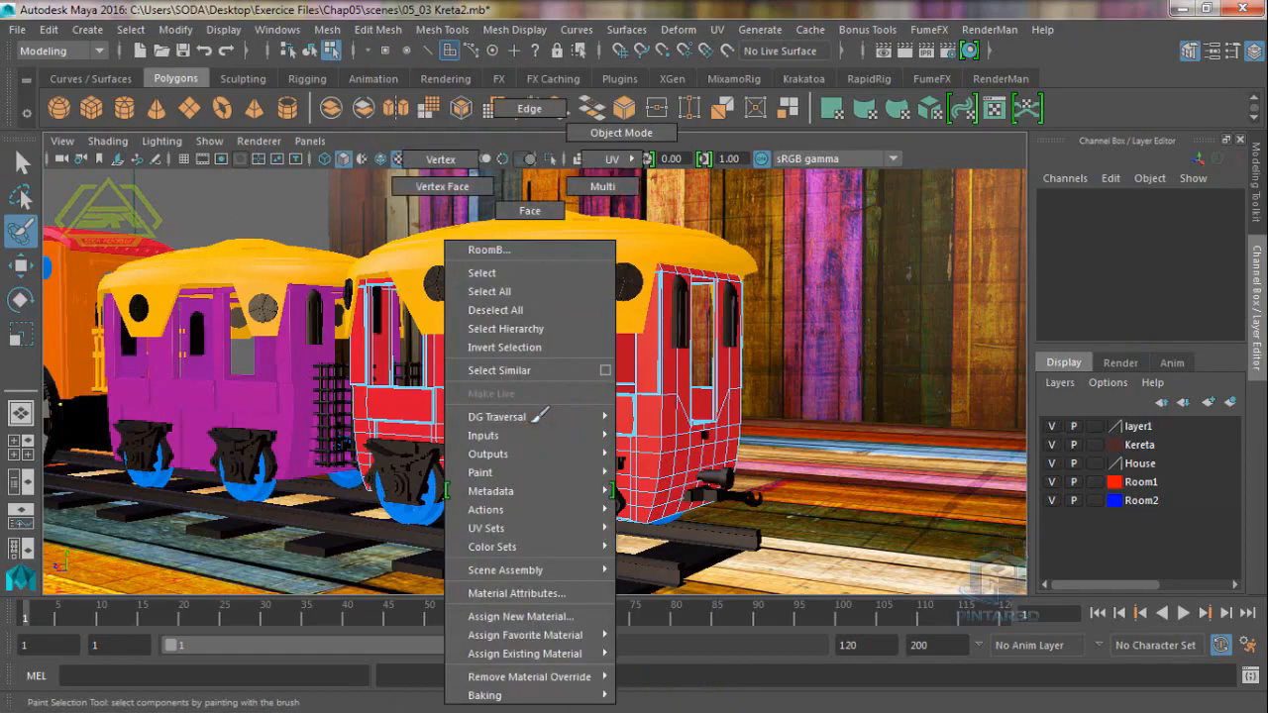
left_click(441, 161)
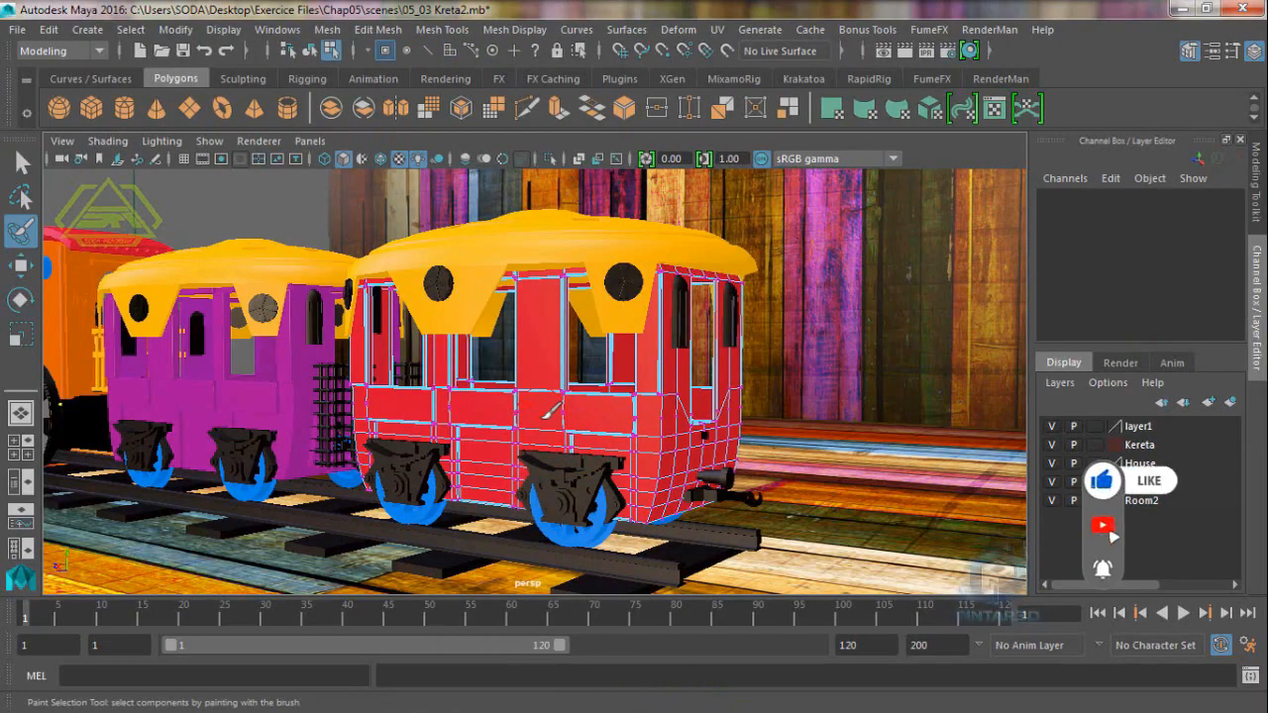
Resize the selection brush and paint-select vertices on the lower end and side walls of the red carriage
key("b")
mouse_move(543, 417)
left_mouse_down()
mouse_move(622, 447)
mouse_move(523, 434)
left_mouse_up()
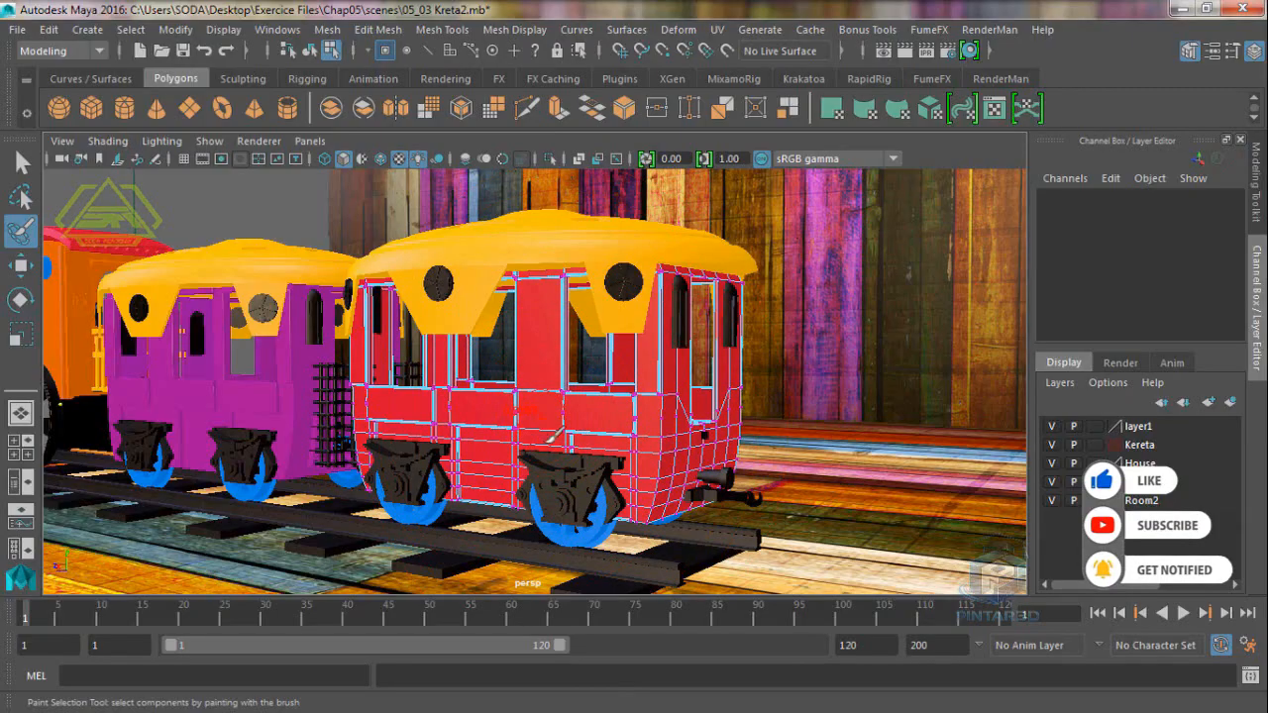
mouse_move(541, 439)
left_mouse_down("alt")
mouse_move(673, 462)
mouse_move(624, 421)
mouse_move(589, 441)
mouse_move(614, 400)
mouse_move(640, 404)
left_mouse_up("alt")
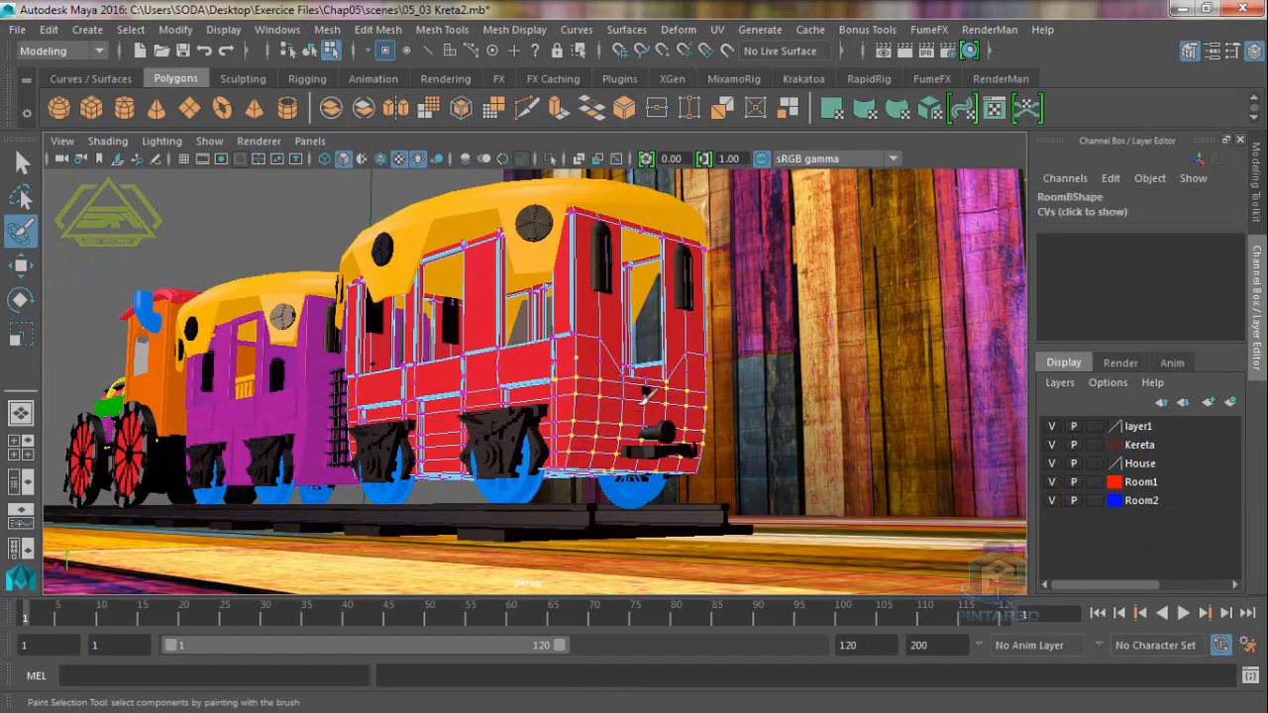
mouse_move(649, 453)
left_mouse_down()
mouse_move(561, 432)
mouse_move(579, 425)
mouse_move(610, 443)
mouse_move(562, 401)
left_mouse_up()
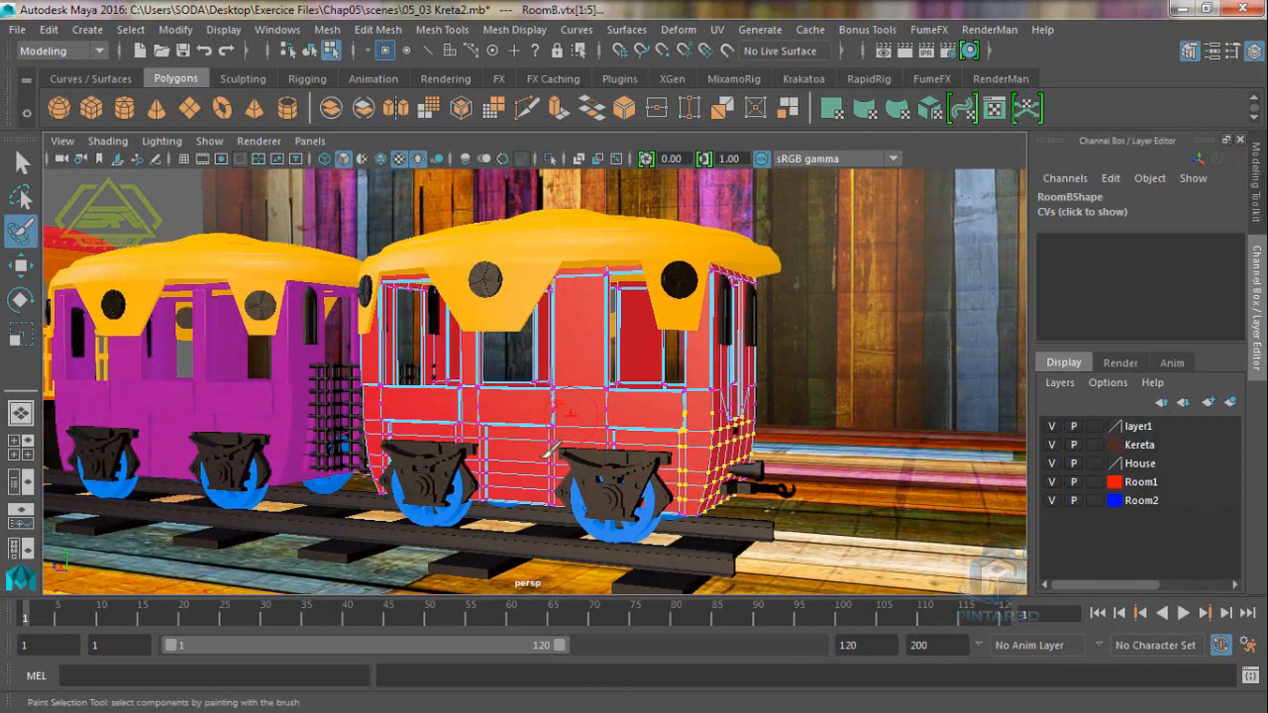
left_click_drag(540, 477, 477, 457)
mouse_move(424, 424)
left_mouse_down()
mouse_move(385, 458)
mouse_move(563, 486)
mouse_move(492, 461)
left_mouse_up()
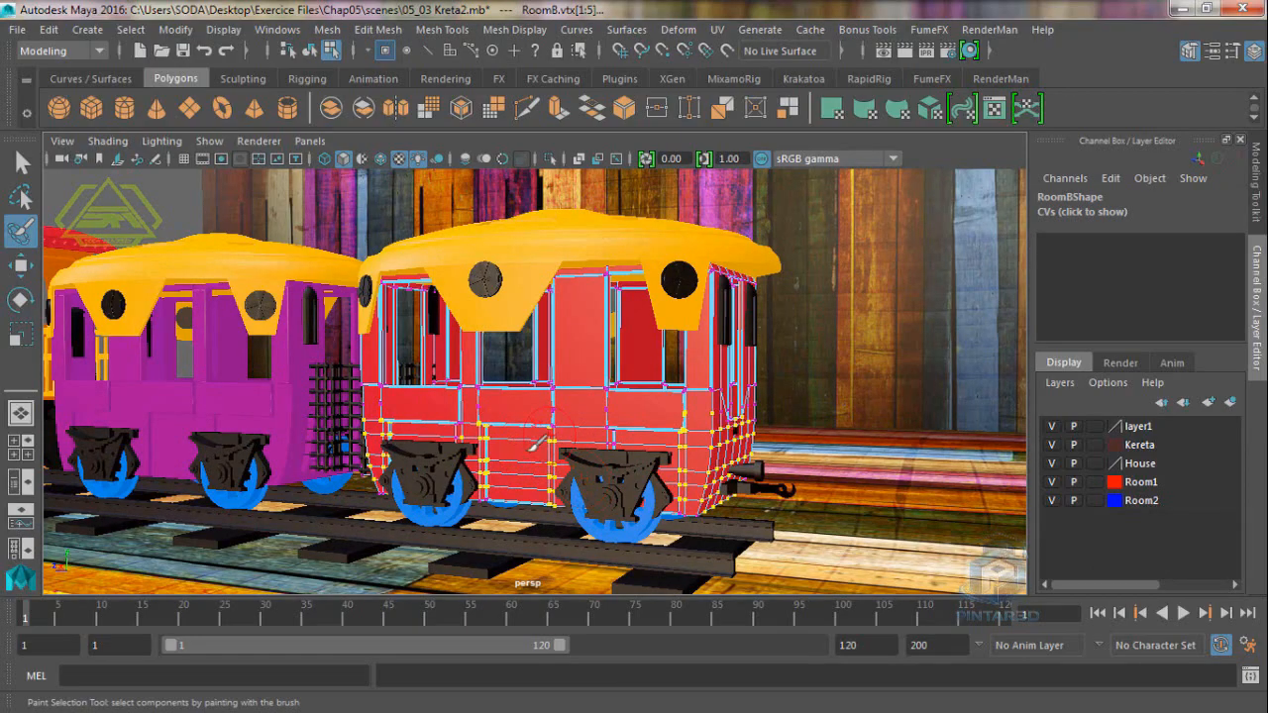
left_click_drag(594, 474, 554, 458, "alt")
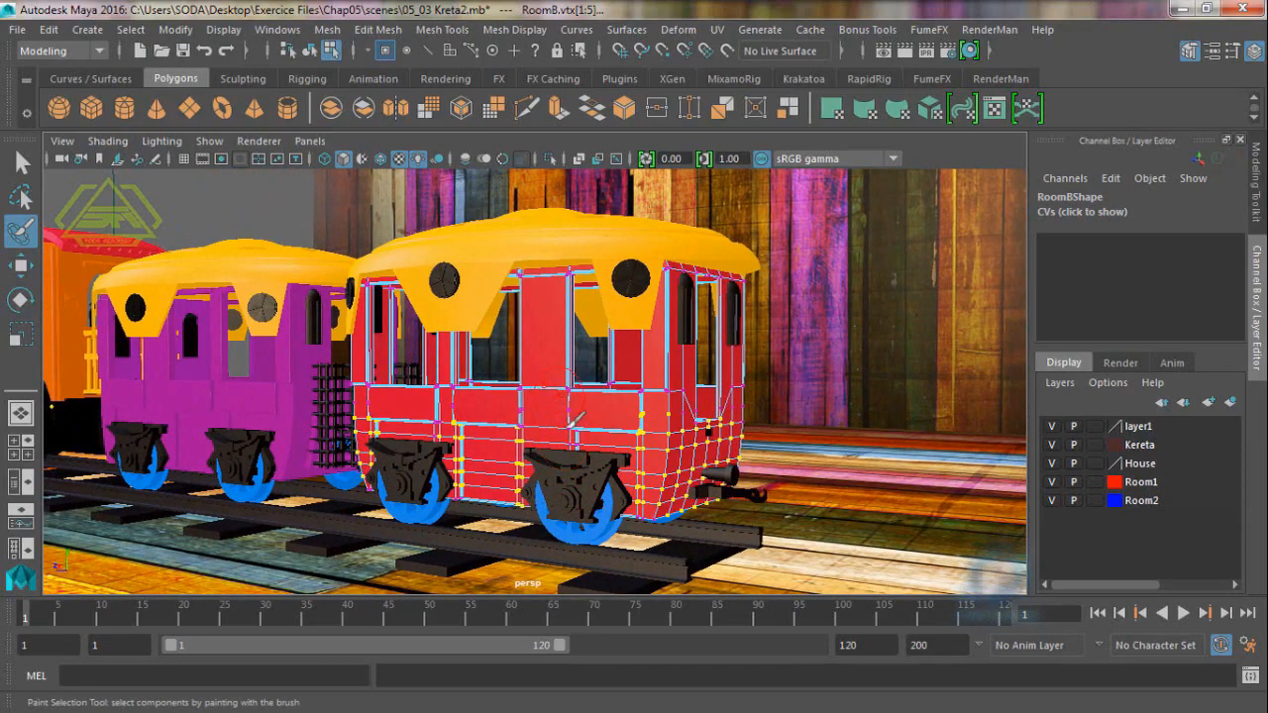
left_click_drag(628, 464, 554, 446, "alt")
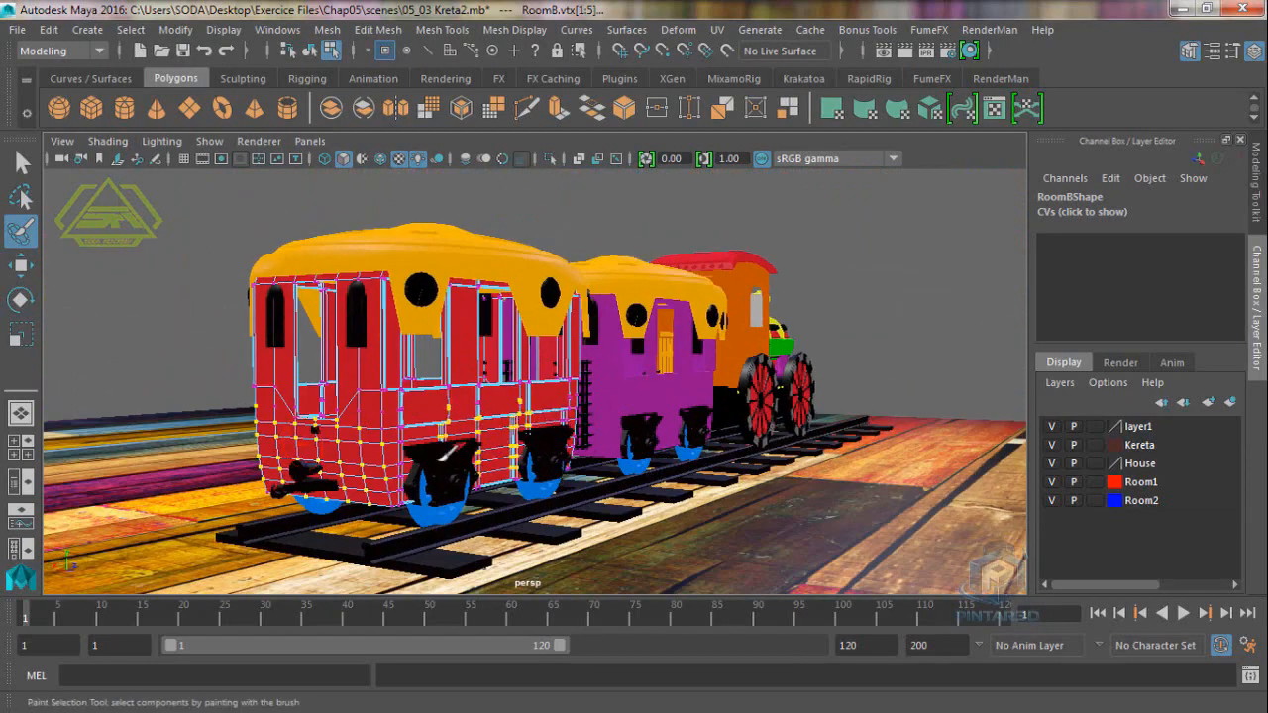
left_click_drag(423, 466, 535, 457, "alt")
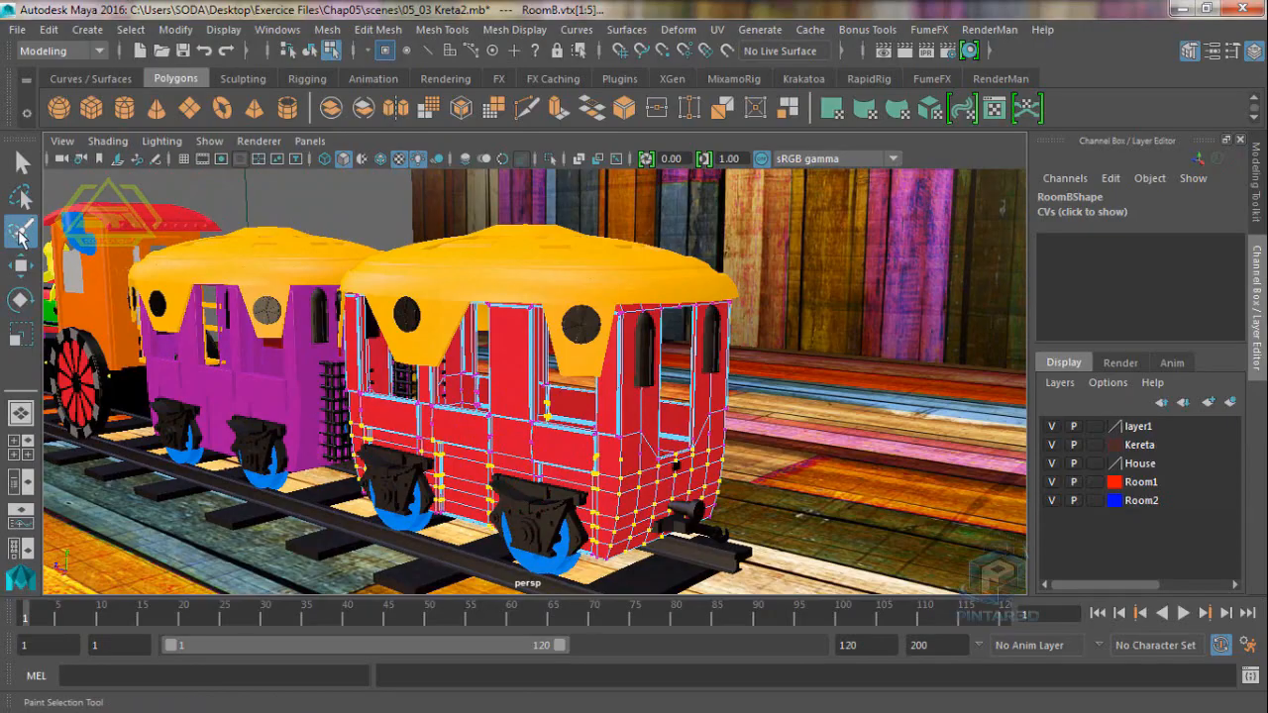
Open the Paint Selection tool's settings
double_click(22, 231)
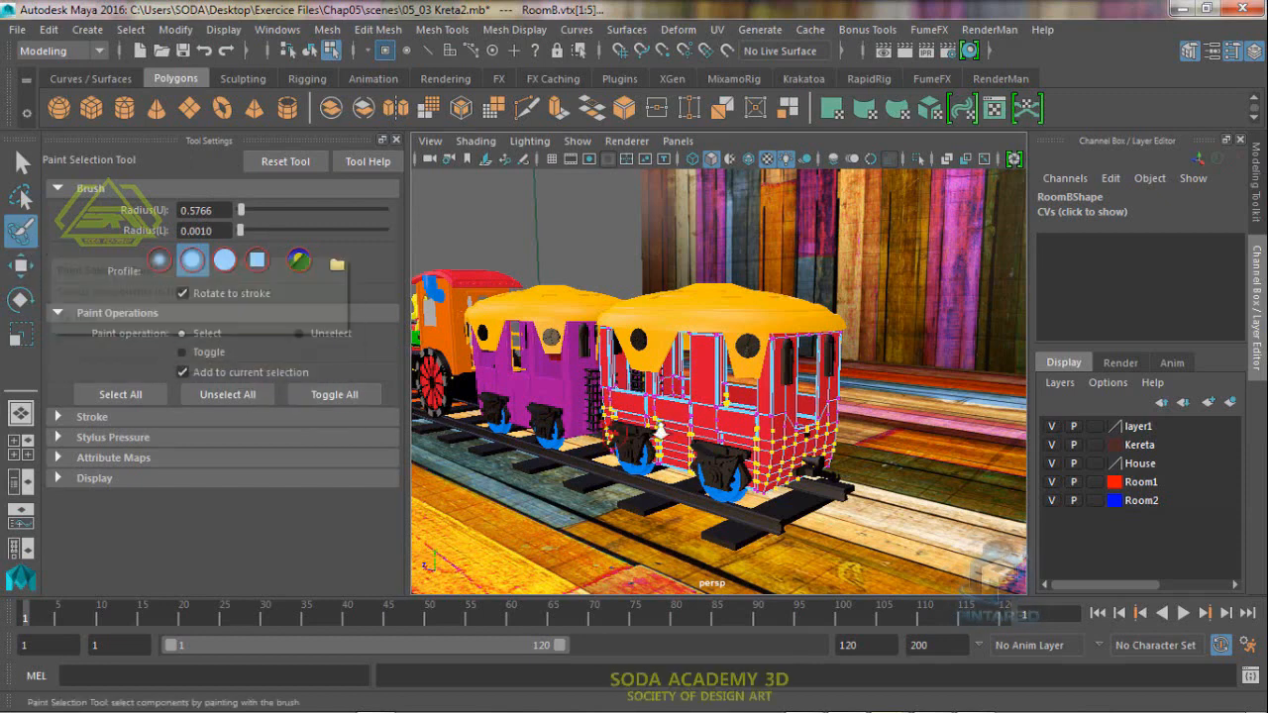
Paint-select vertices on the lower corner of the red carriage with the current brush
scroll(706, 462, "up", 4)
left_click_drag(762, 497, 775, 491, "alt")
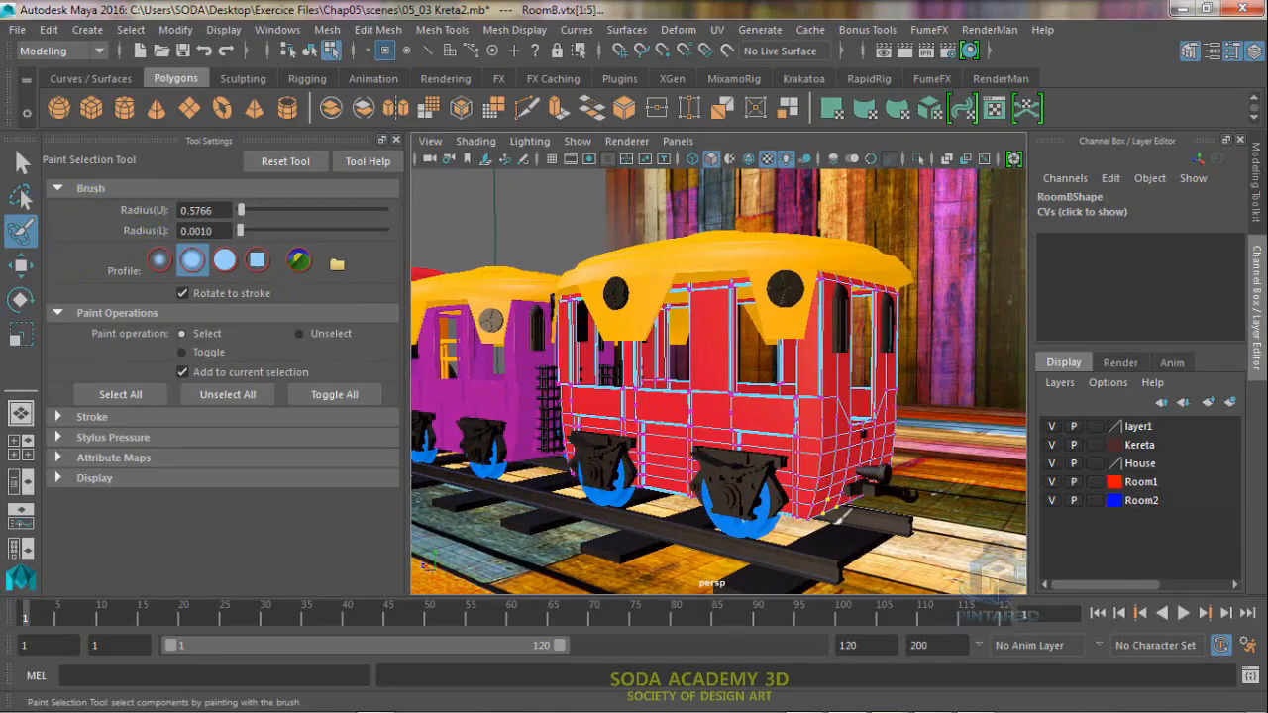
left_click_drag(835, 503, 775, 433)
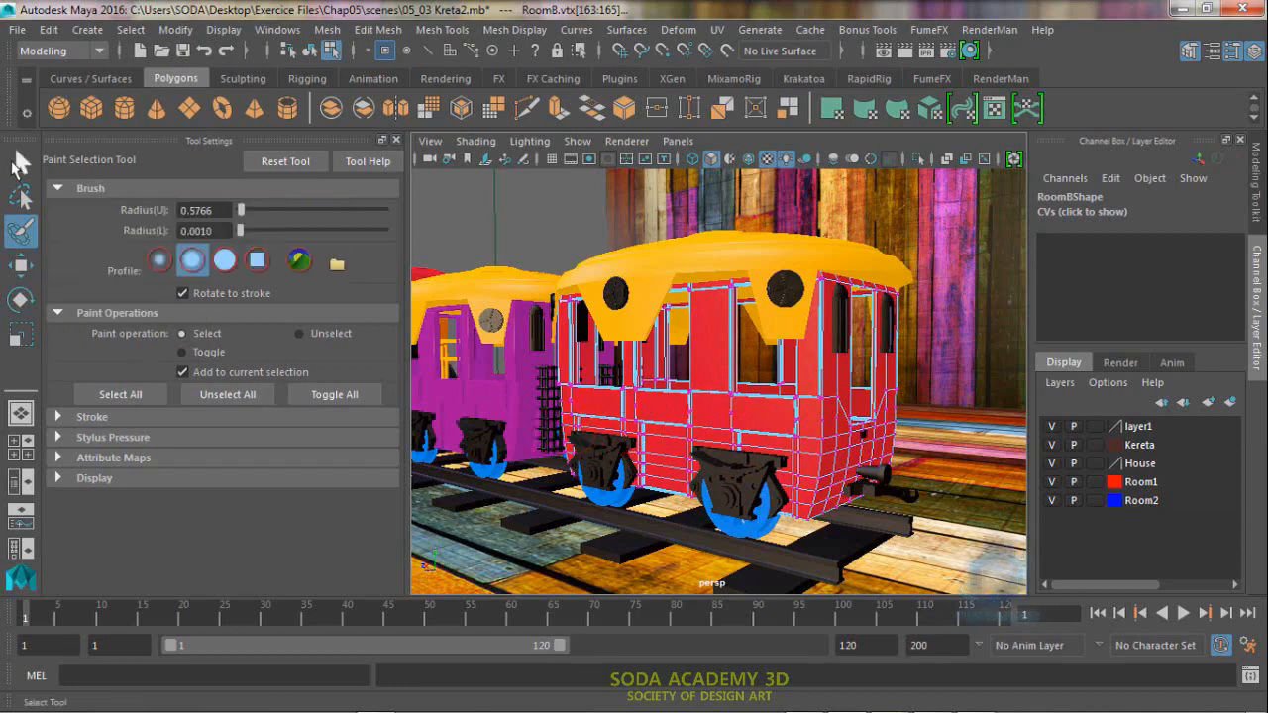
Reactivate the Paint Selection tool and paint-select vertices along the red carriage's lower side wall between the wheels
left_click(15, 161)
left_click(24, 231)
left_click(23, 264)
left_click(24, 200)
left_click(27, 238)
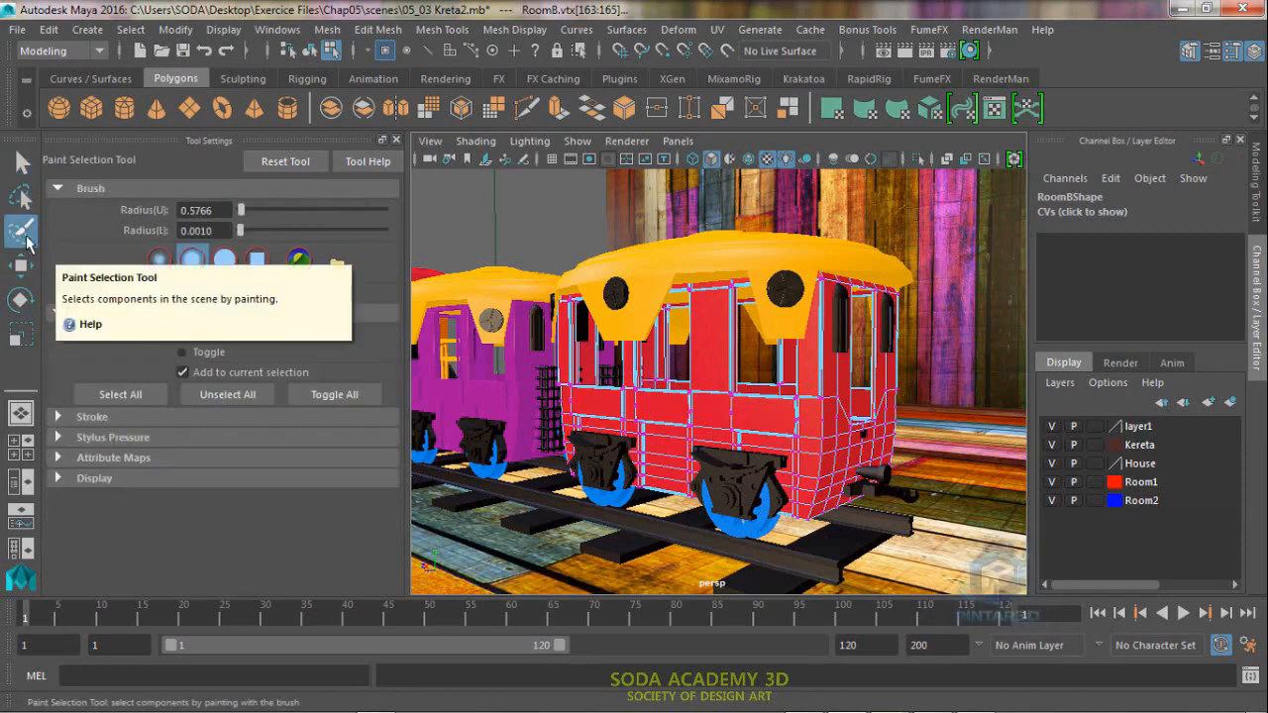
mouse_move(639, 429)
left_mouse_down()
mouse_move(653, 452)
mouse_move(715, 409)
mouse_move(795, 495)
left_mouse_up()
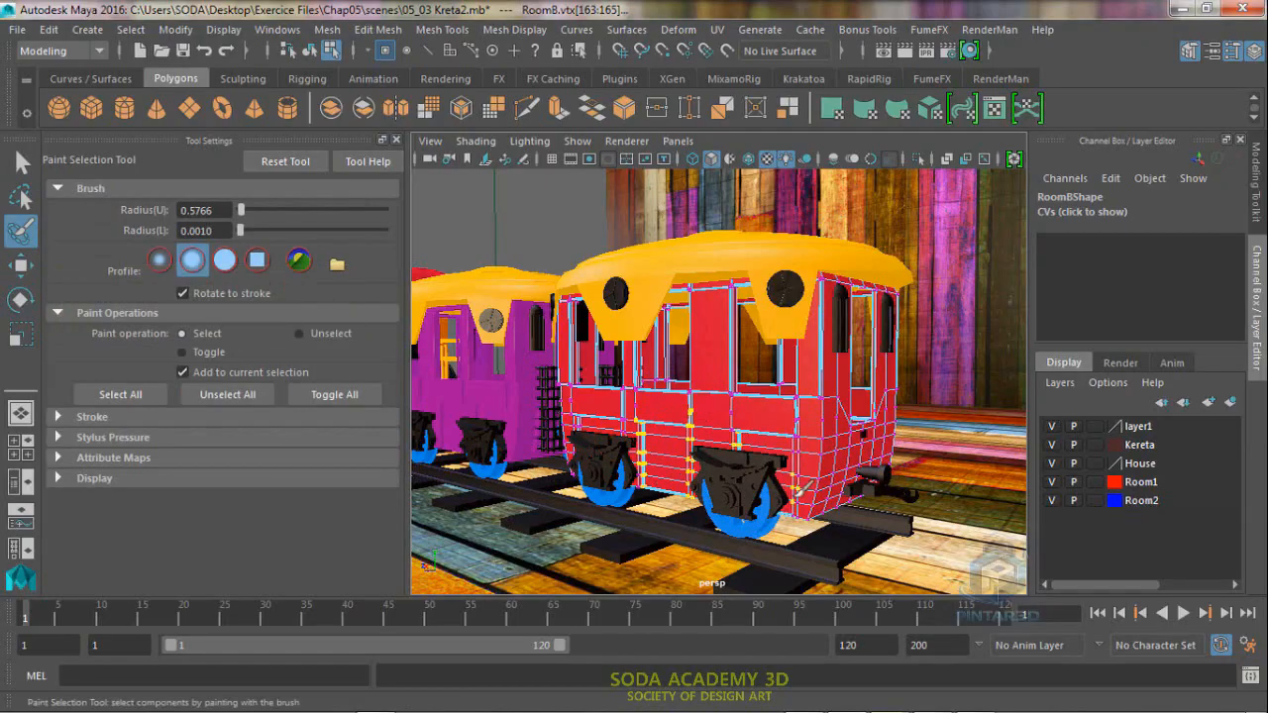
Return the red carriage to object mode with the Move tool and close the tool settings
key("w")
mouse_move(824, 454)
left_mouse_down("alt")
mouse_move(775, 461)
mouse_move(830, 464)
mouse_move(763, 486)
mouse_move(813, 523)
mouse_move(862, 526)
left_mouse_up("alt")
right_click_drag(718, 228, 803, 141)
left_click(396, 140)
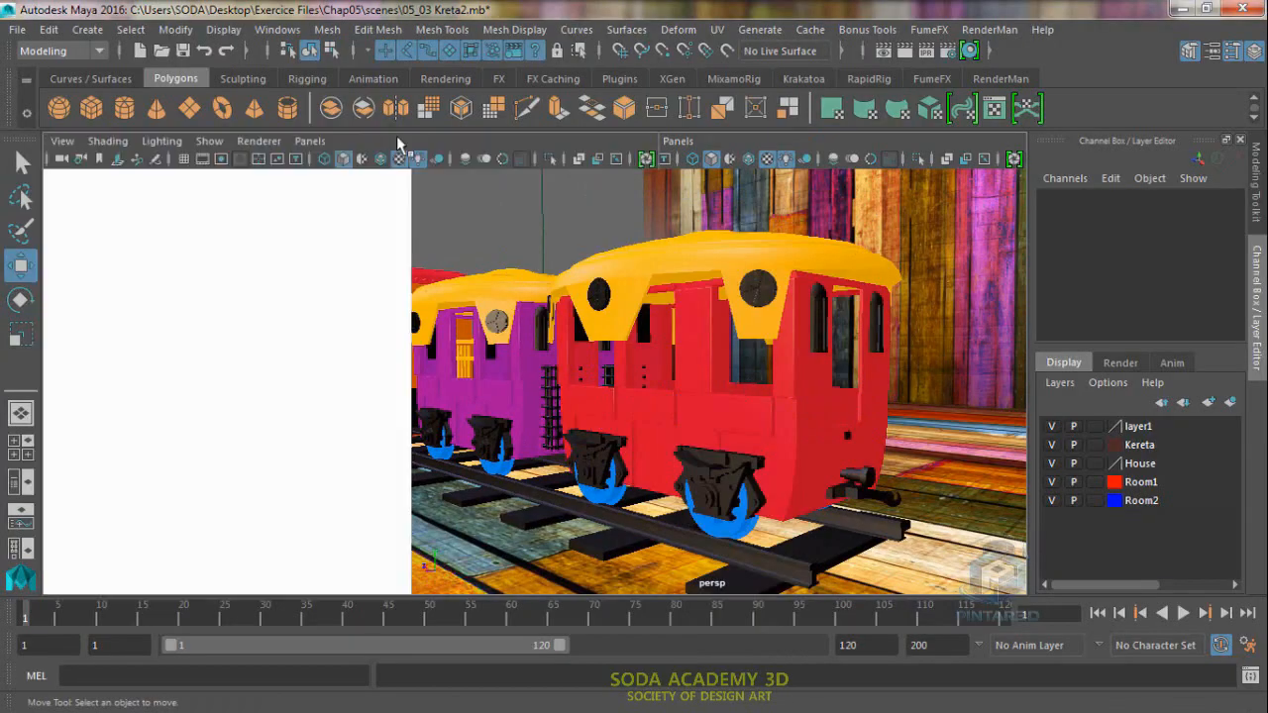
right_click_drag(693, 373, 373, 242, "alt")
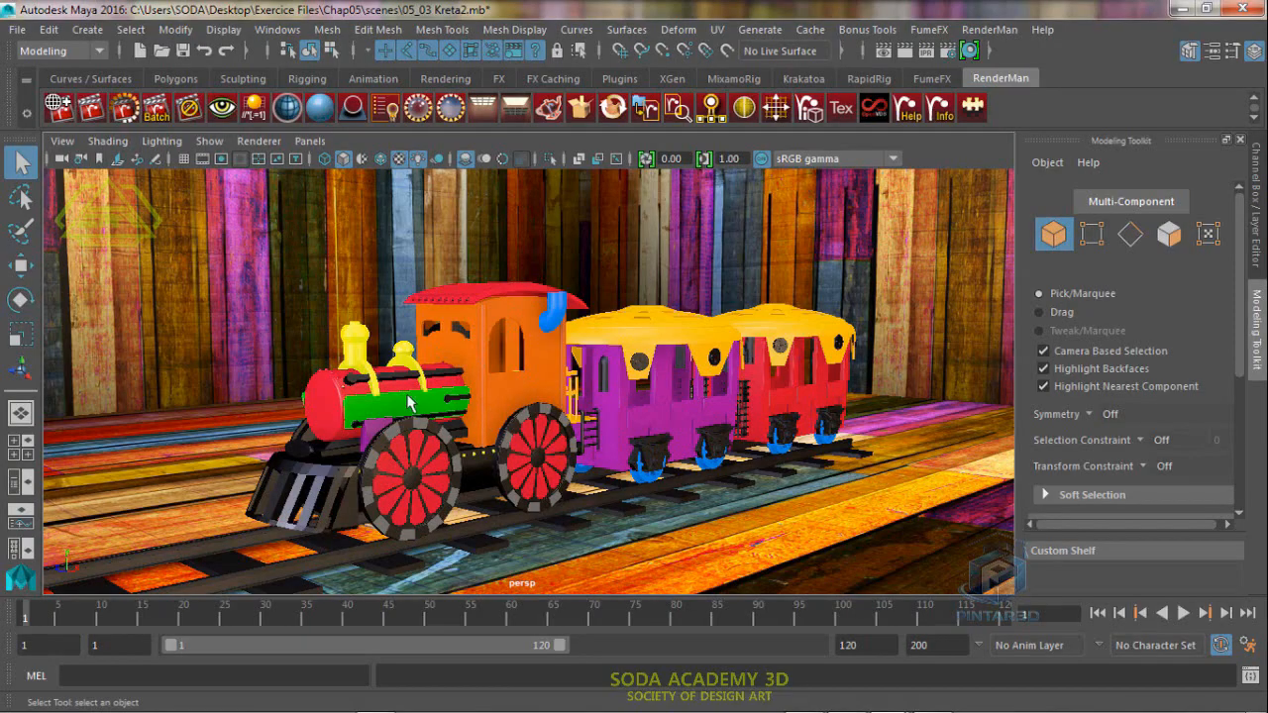
Select a single face on the locomotive's cab in component mode, and return to object mode with the floor plane selected
left_click(331, 51)
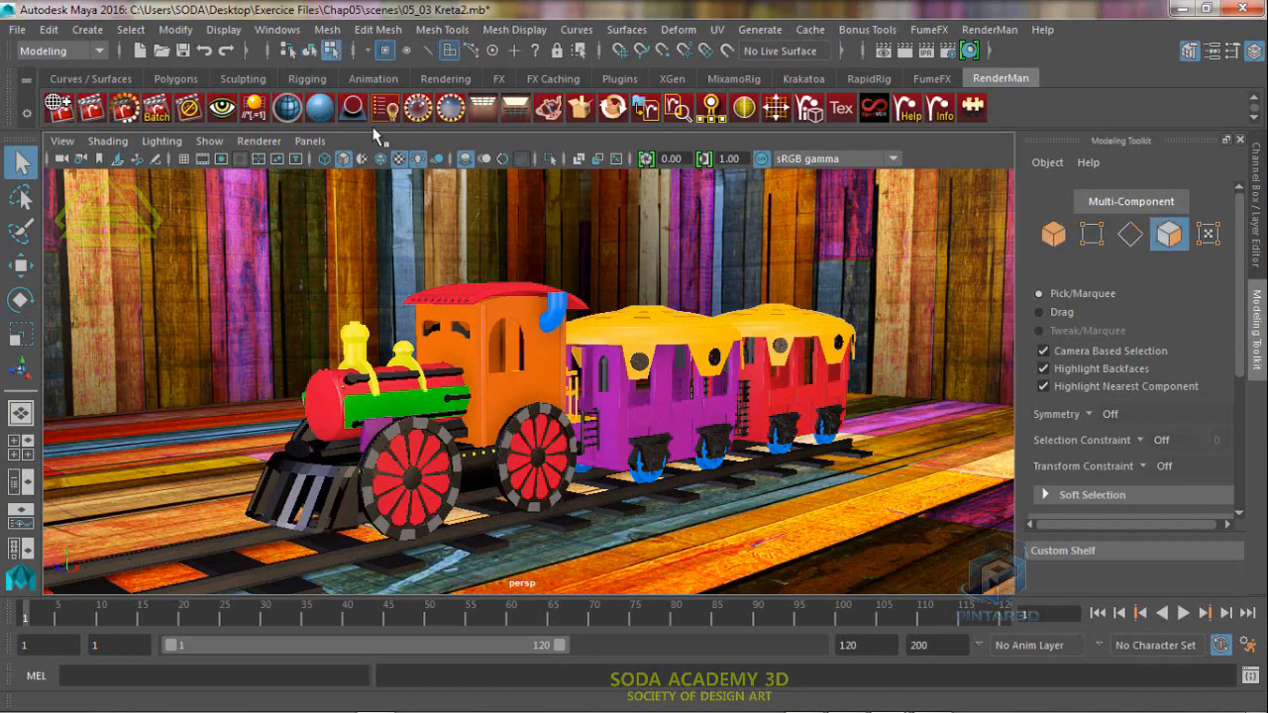
left_click(483, 385)
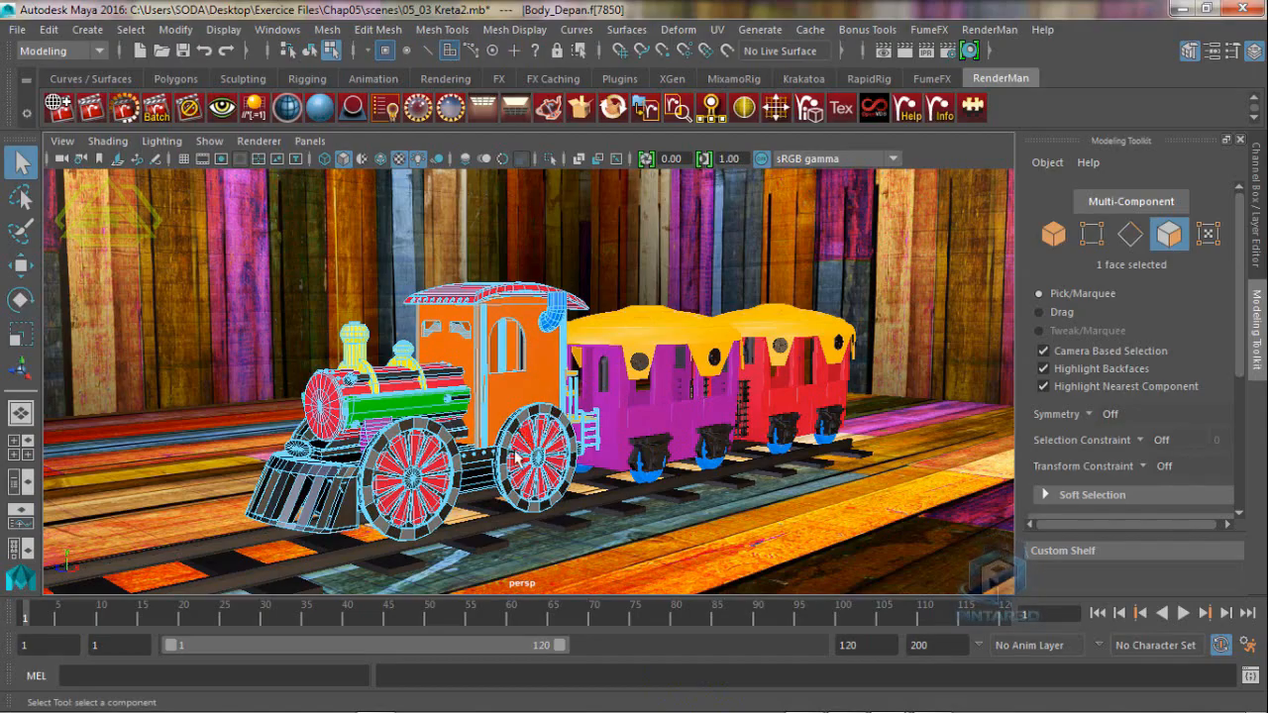
left_click(309, 50)
left_click(669, 515)
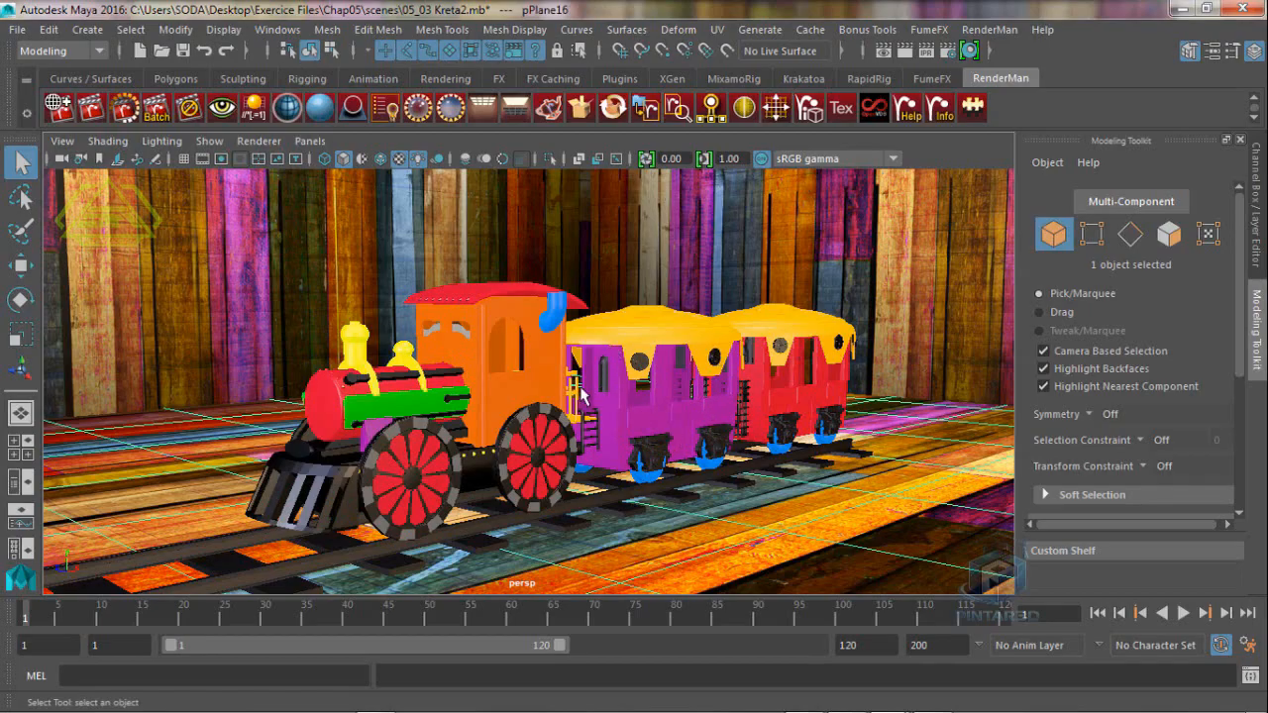
Hide the layers Kereta, Room2, Room1 and layer1, and show the layer _03:meshLayer
left_click(1258, 266)
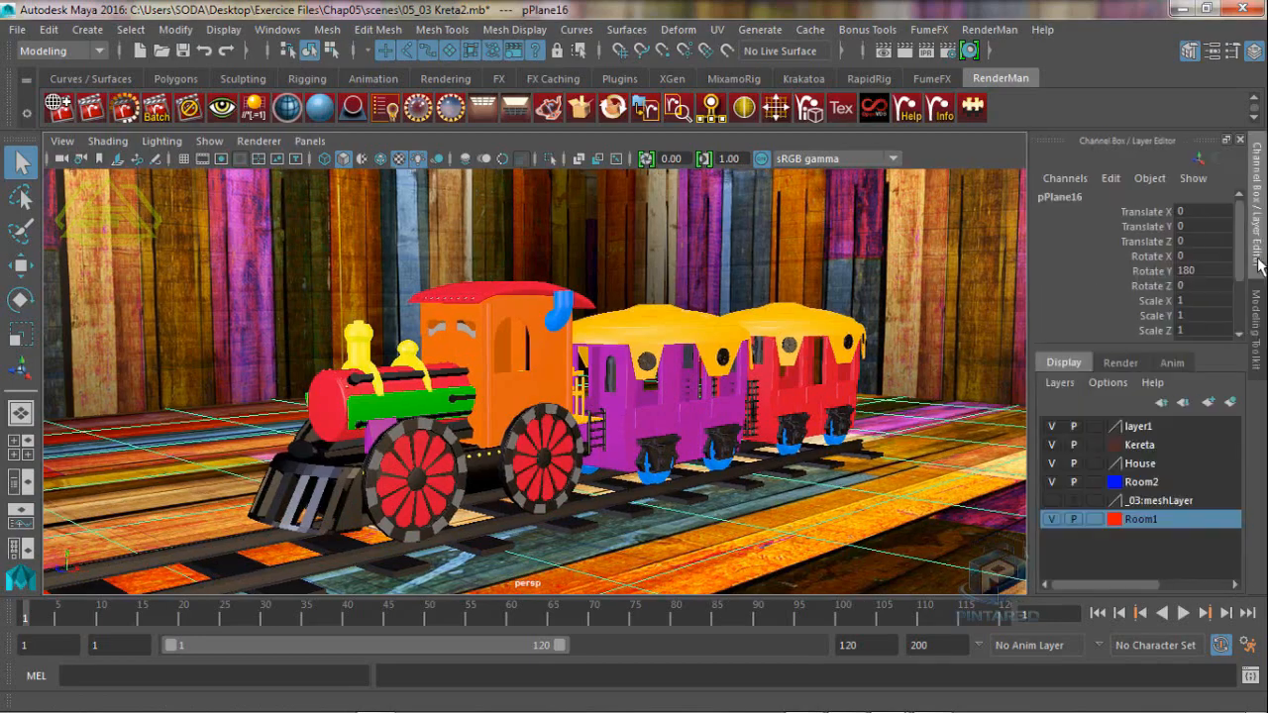
left_click(1053, 445)
left_click(1052, 482)
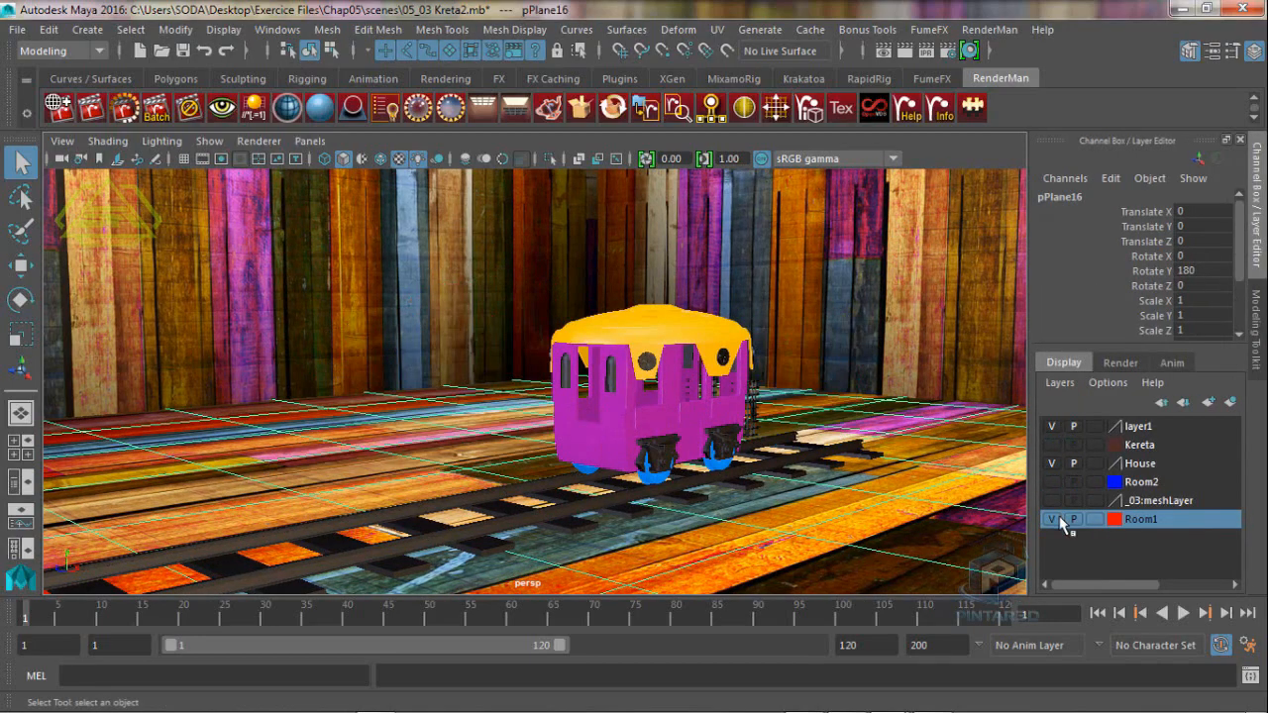
left_click(1056, 519)
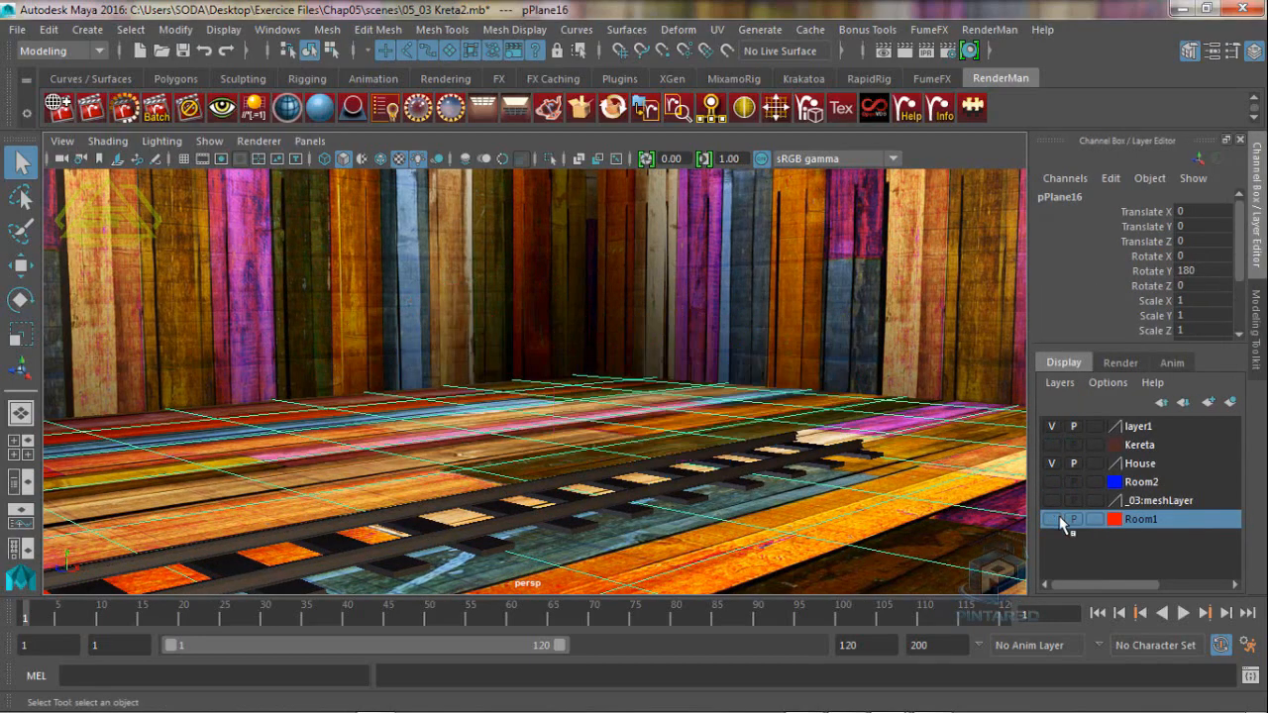
left_click(1052, 426)
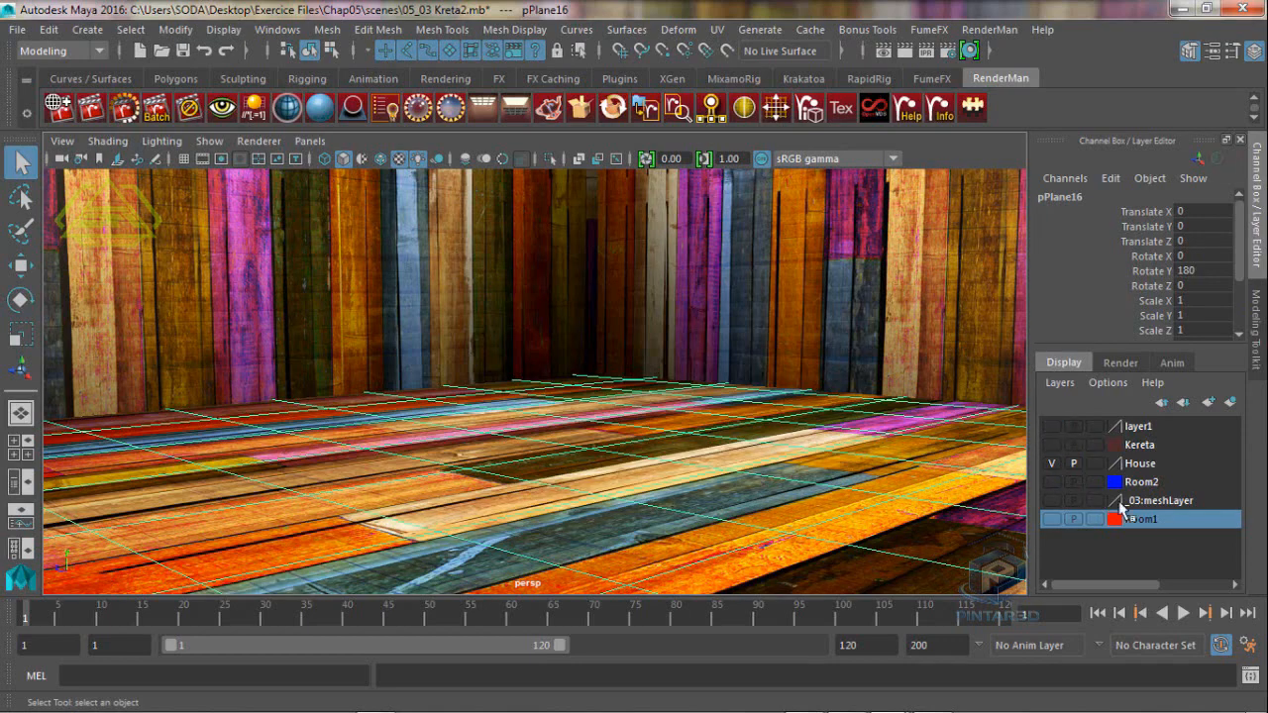
left_click(1052, 500)
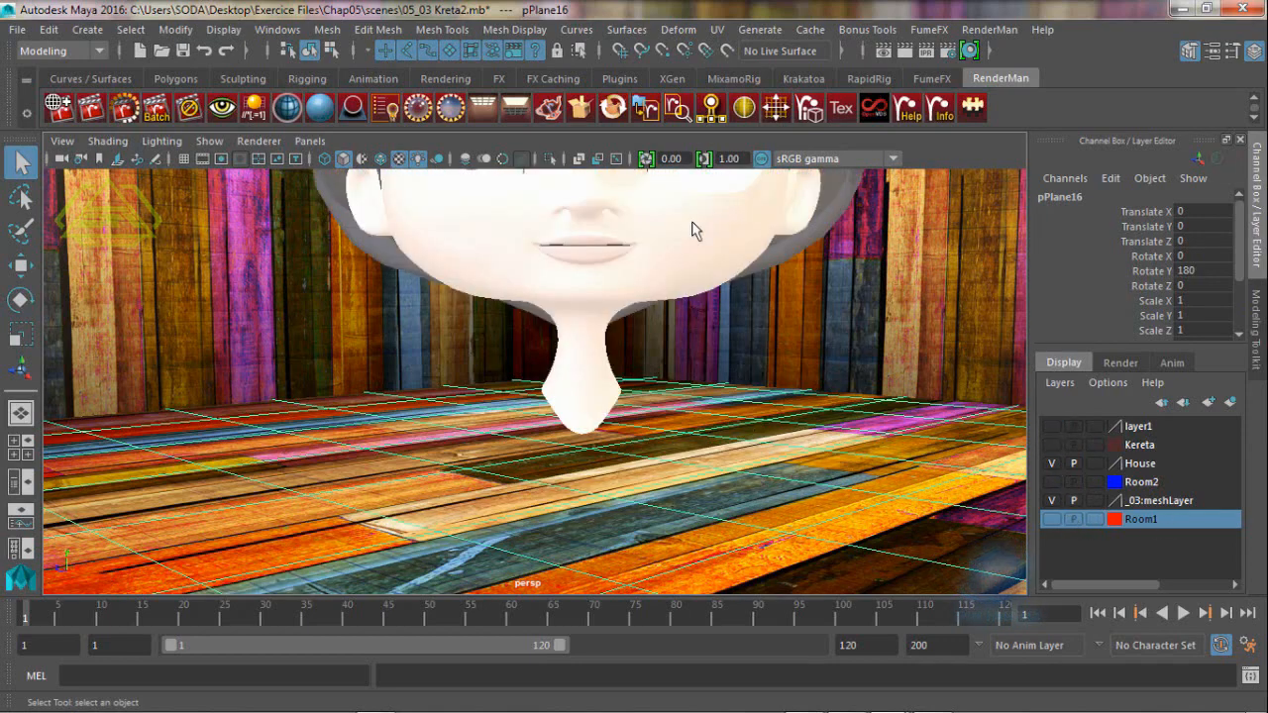
Turn off scene lighting in the viewport and put the character's head mesh into vertex mode
middle_click_drag(694, 230, 624, 445, "alt")
scroll(632, 447, "down", 2)
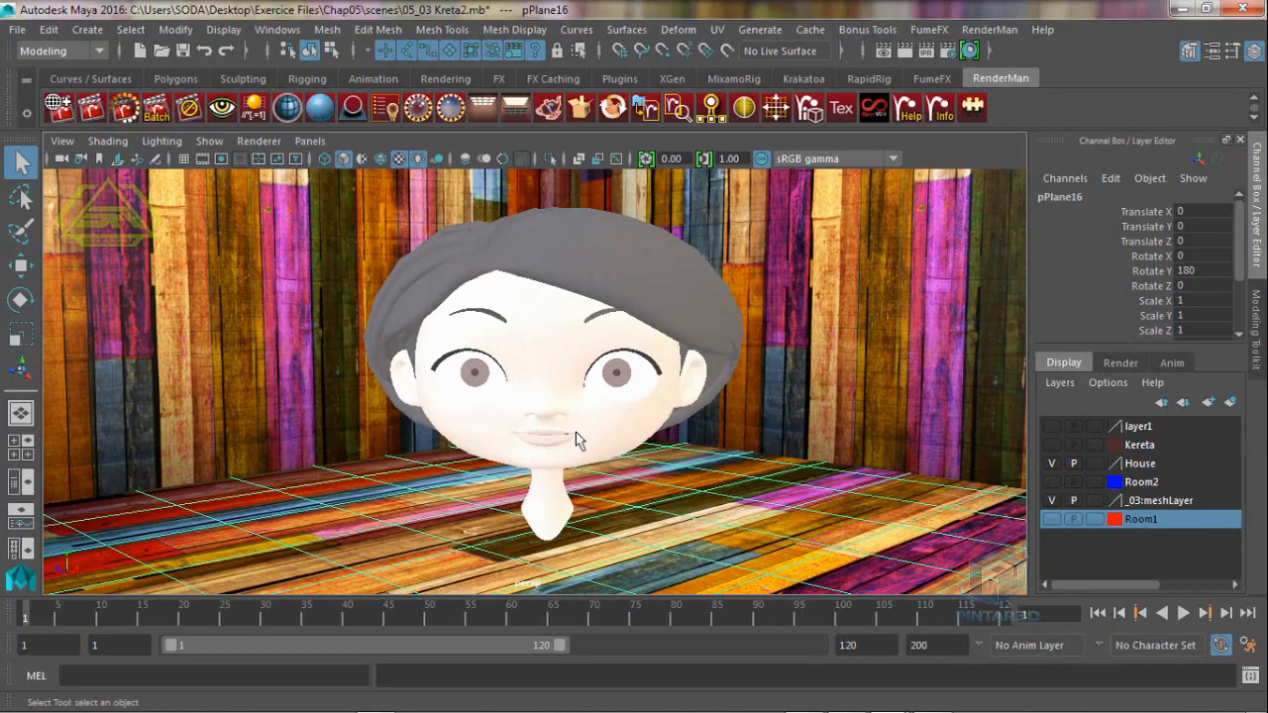
left_click(419, 159)
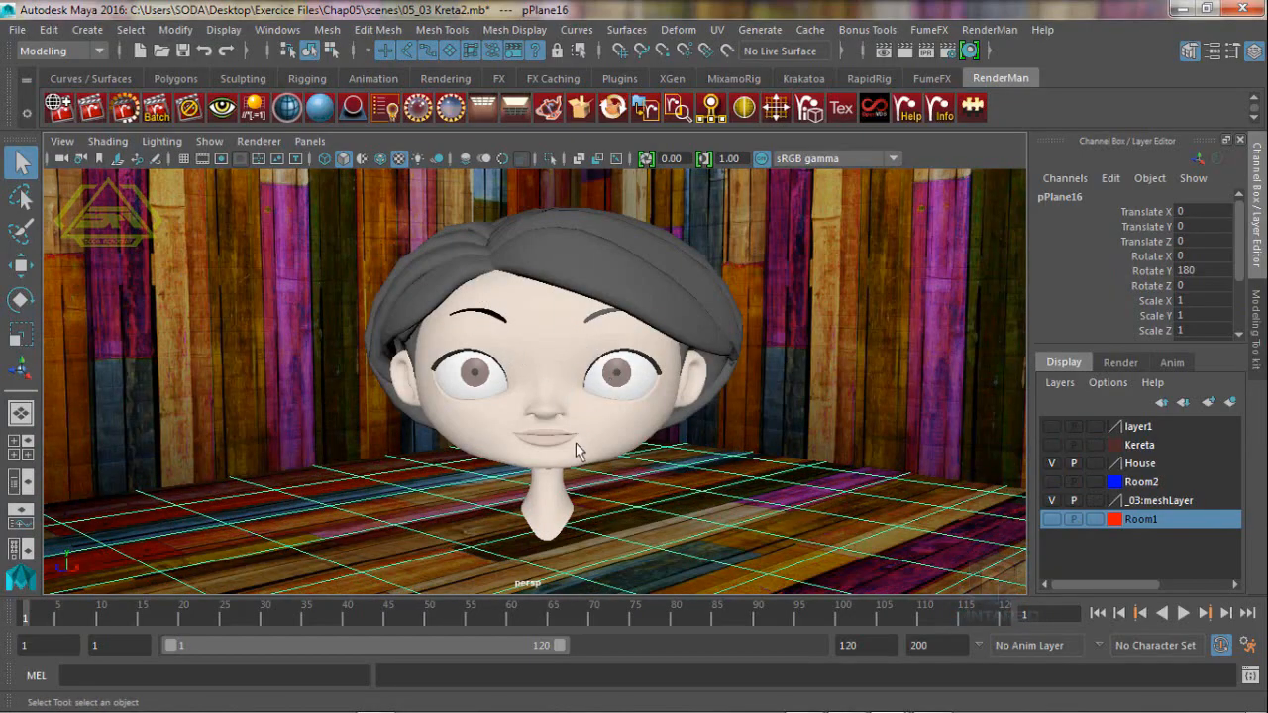
left_click(546, 362)
scroll(591, 495, "up", 5)
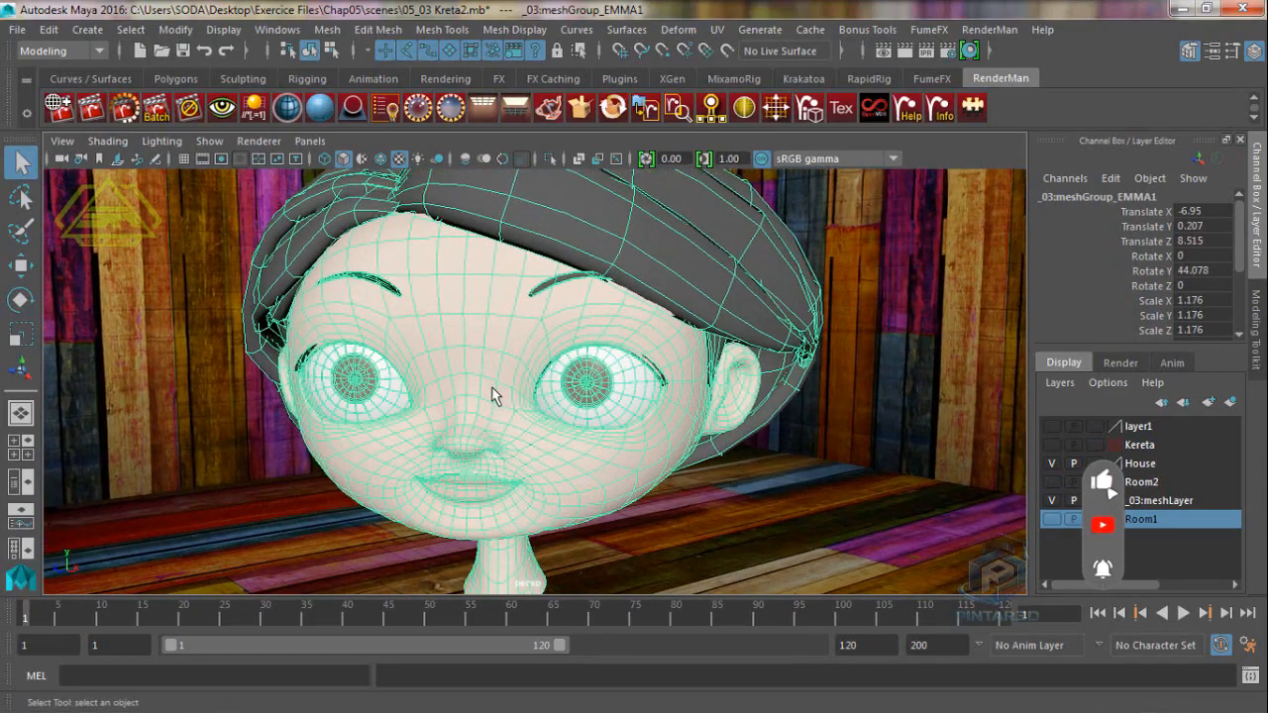
right_click_drag(493, 161, 437, 169)
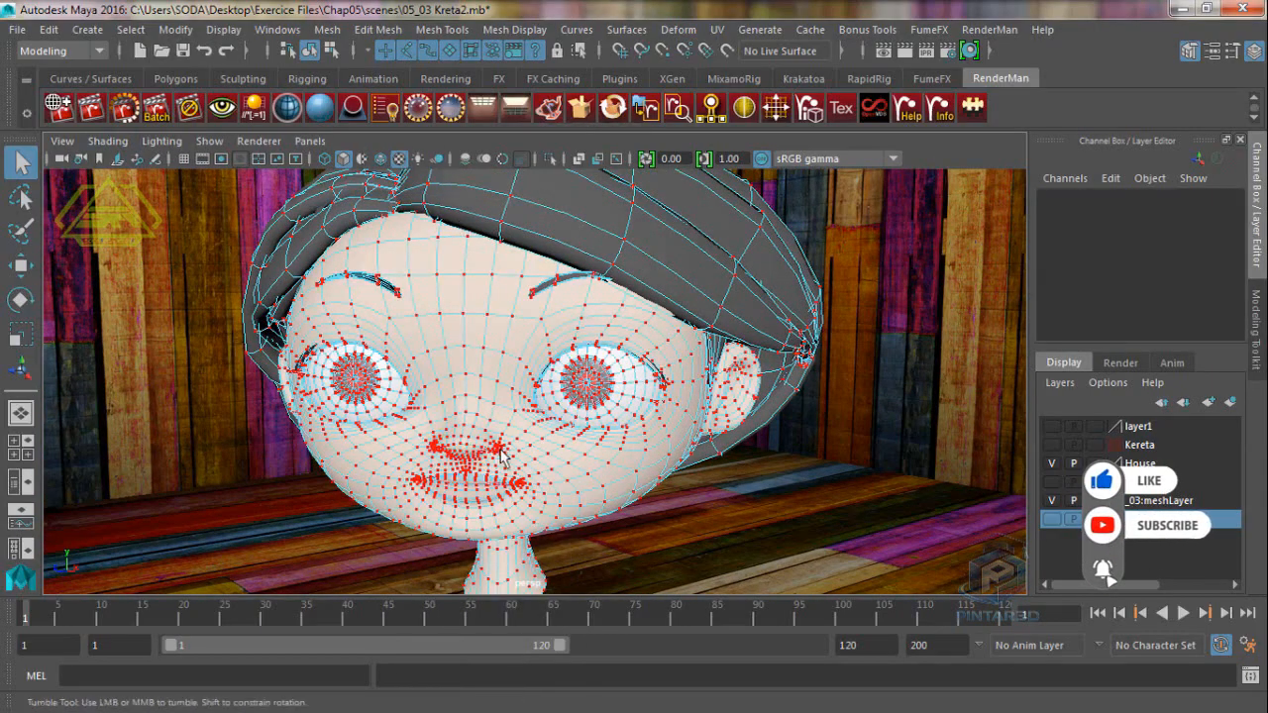
left_click_drag(473, 486, 505, 424, "alt")
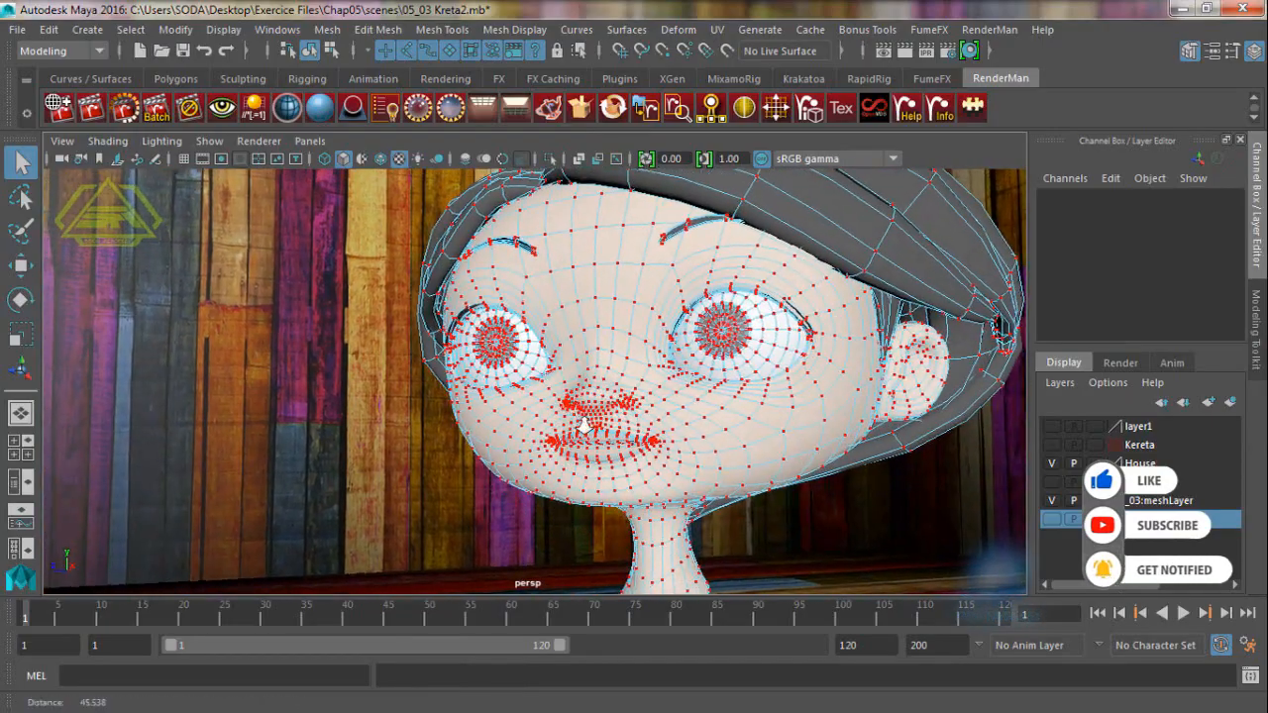
Select a vertex on the tip of the nose and undo the trial grow and shrink changes to the selection
scroll(707, 473, "up", 6)
left_click_drag(708, 486, 714, 331, "alt")
left_click(571, 508)
right_click_drag(713, 331, 617, 462, "alt")
key("ctrl+z")
key("ctrl+z")
key("ctrl+z")
key("ctrl+z")
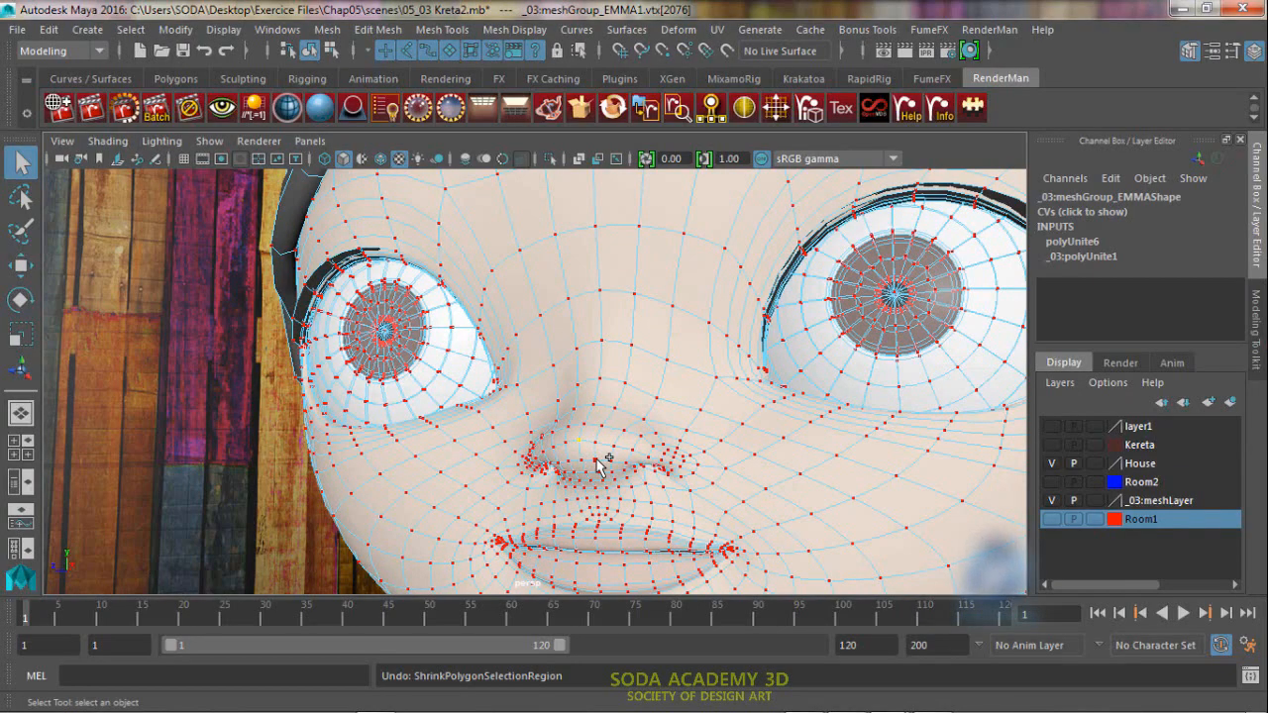
Grow the nose vertex selection outward and shrink it back to the single vertex
key("shift+period")
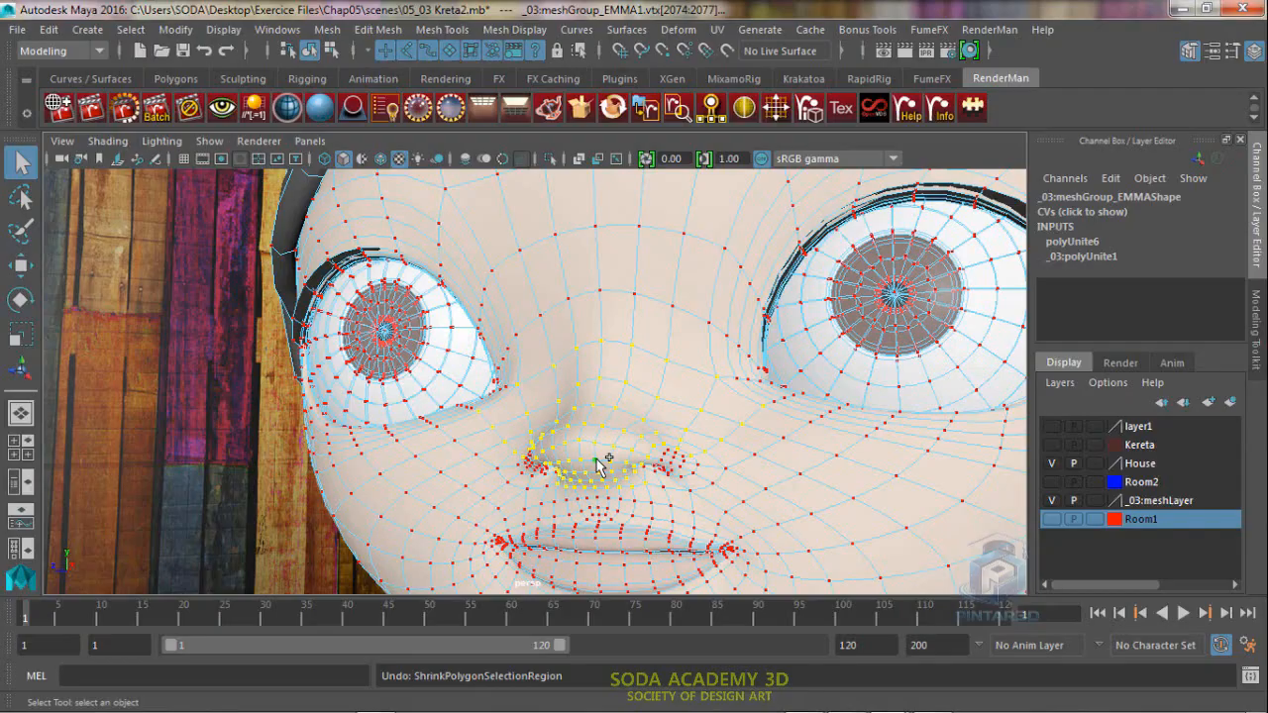
key("shift+comma")
key("shift+comma")
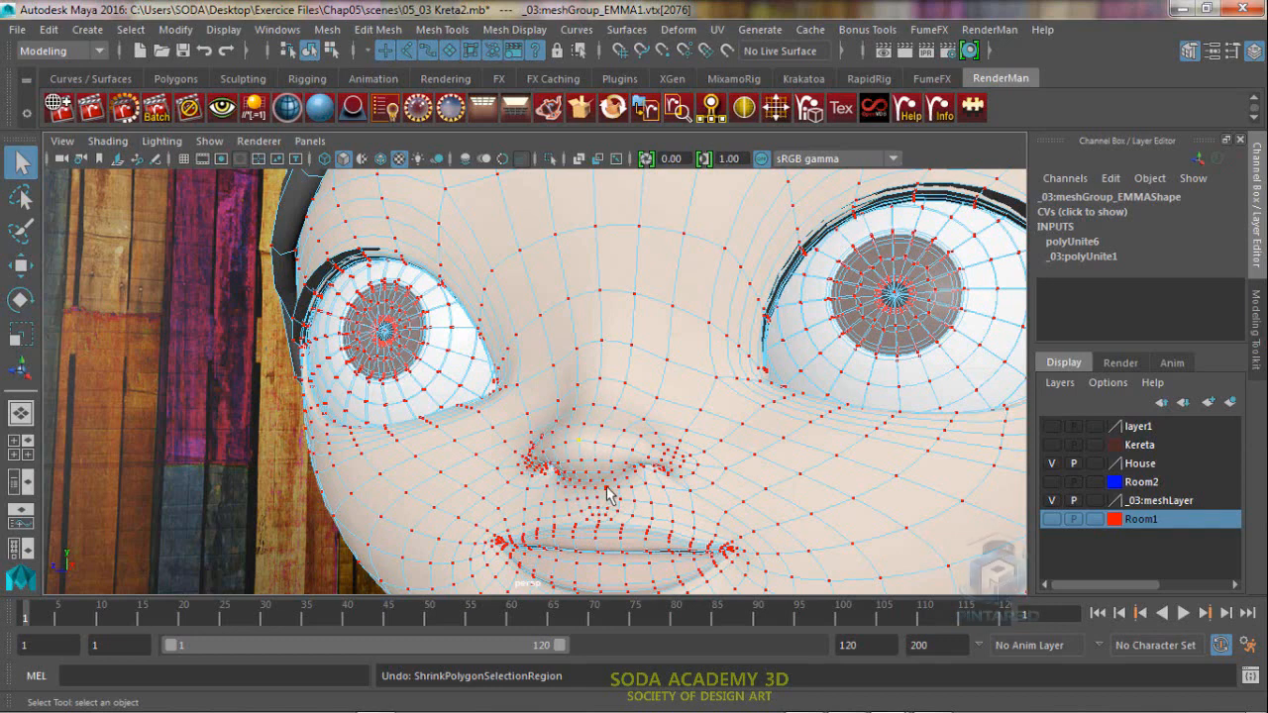
Select a vertex between the nose and upper lip, and add and remove neighbouring vertices around it
mouse_move(607, 489)
left_mouse_down("alt")
mouse_move(616, 474)
mouse_move(651, 485)
mouse_move(632, 490)
left_mouse_up("alt")
right_click_drag(632, 489, 664, 486, "alt")
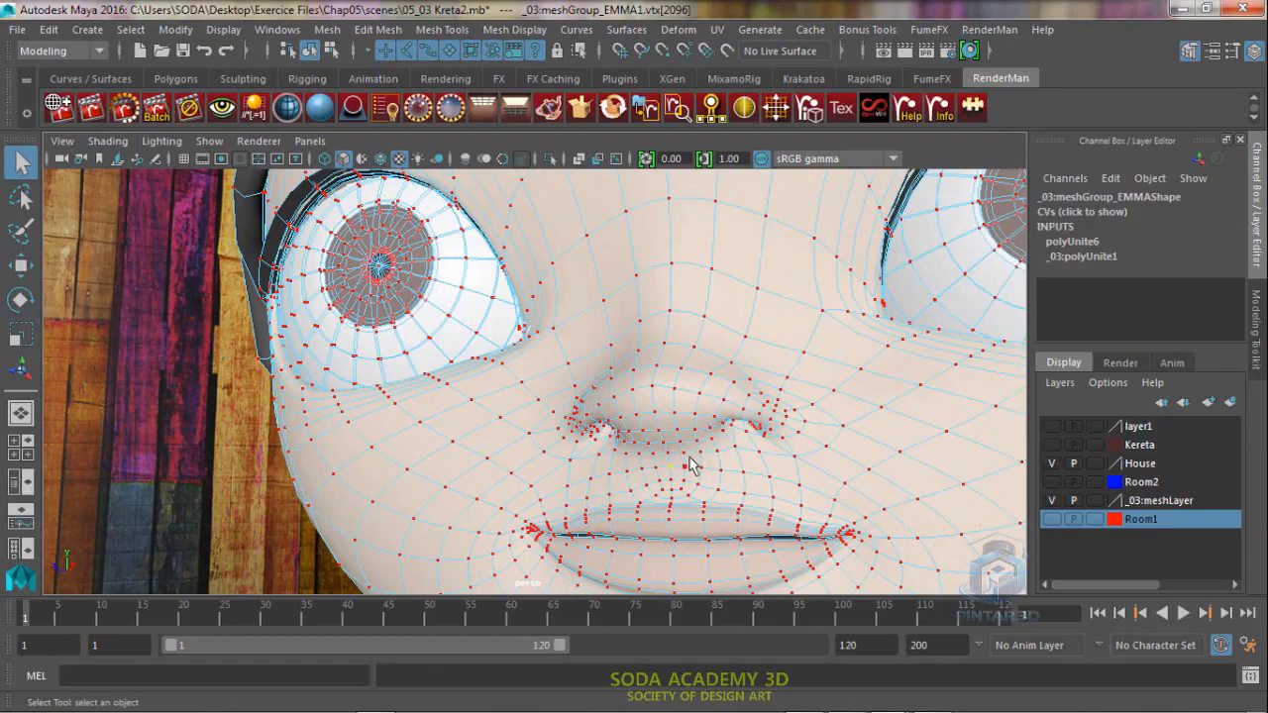
left_click_drag(700, 443, 635, 493)
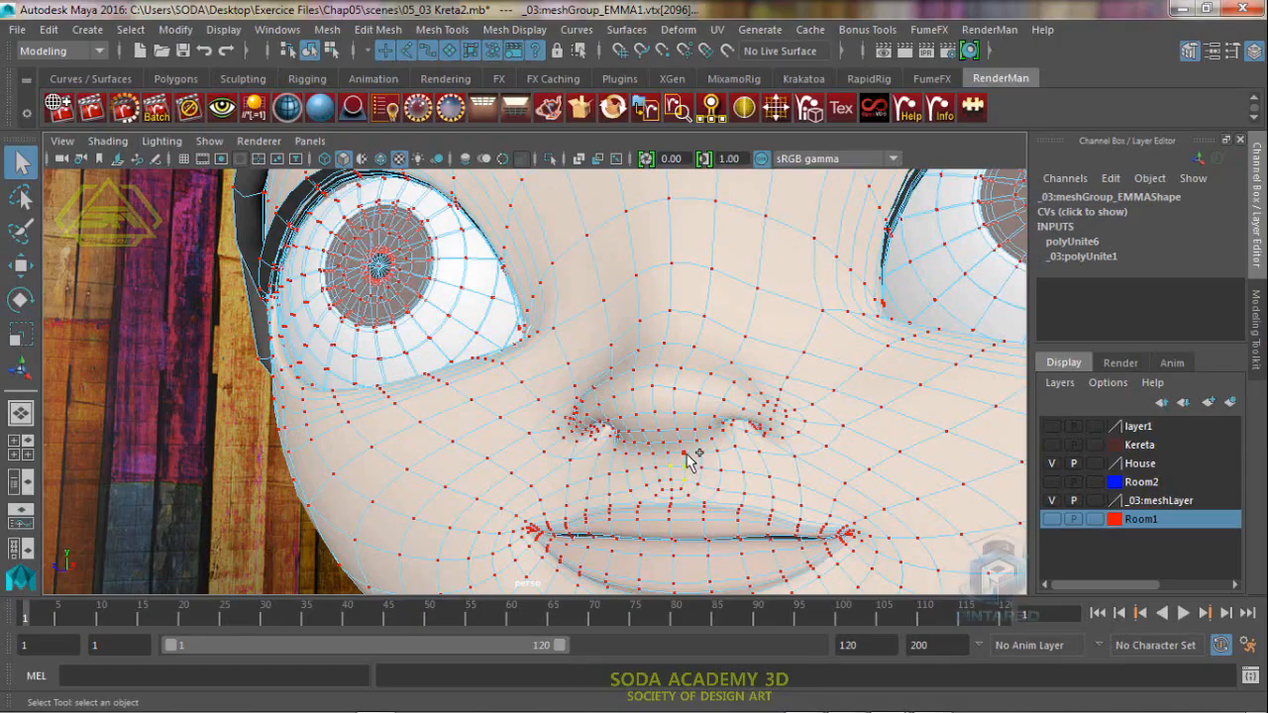
left_click(653, 454)
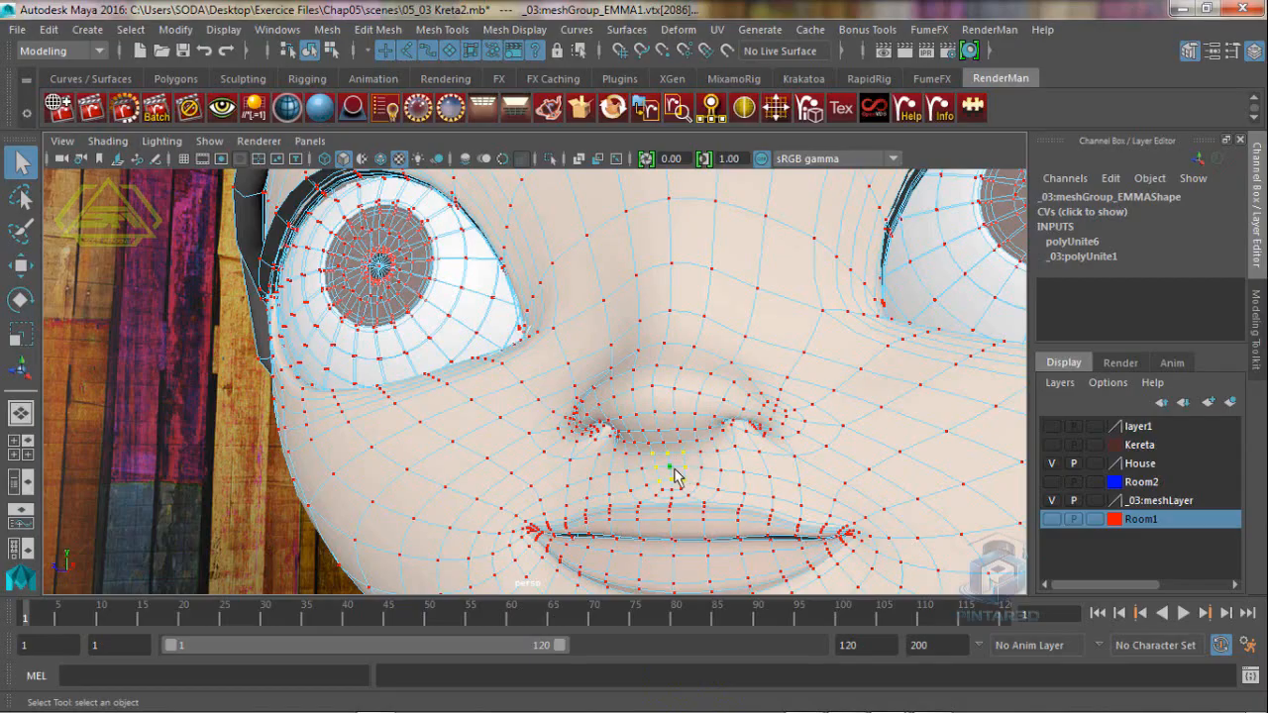
left_click(672, 455)
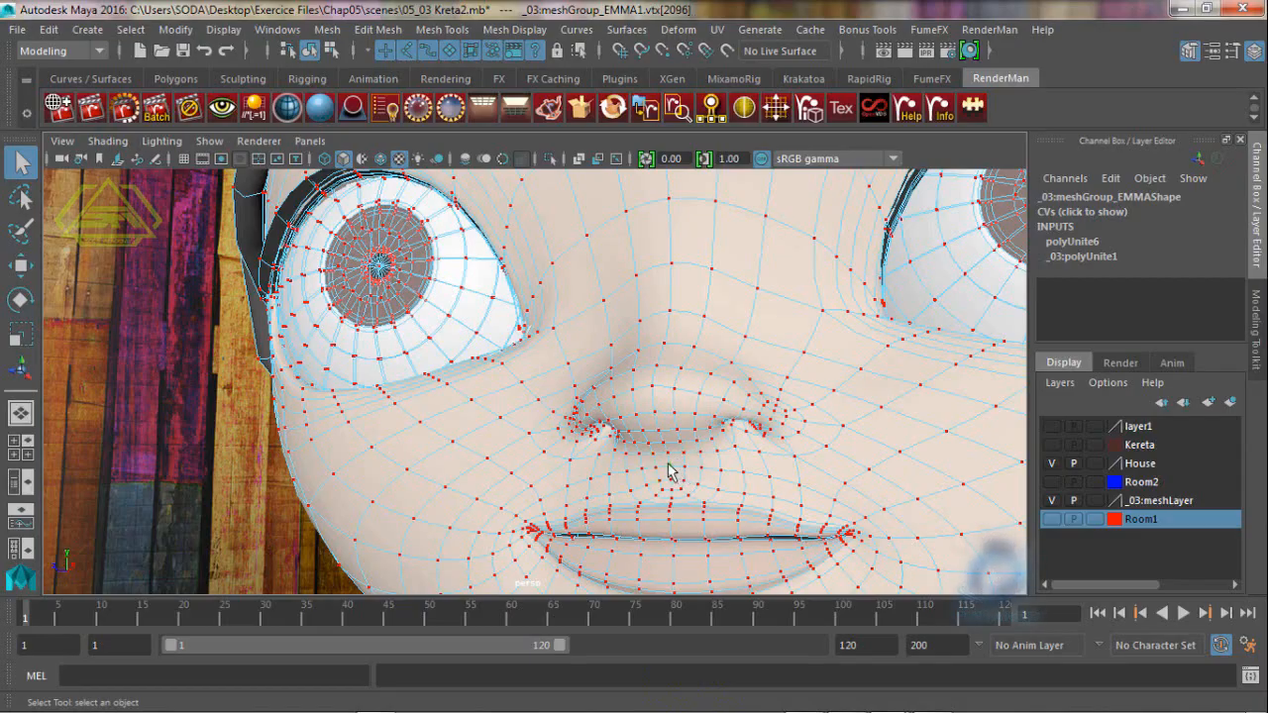
left_click(667, 471)
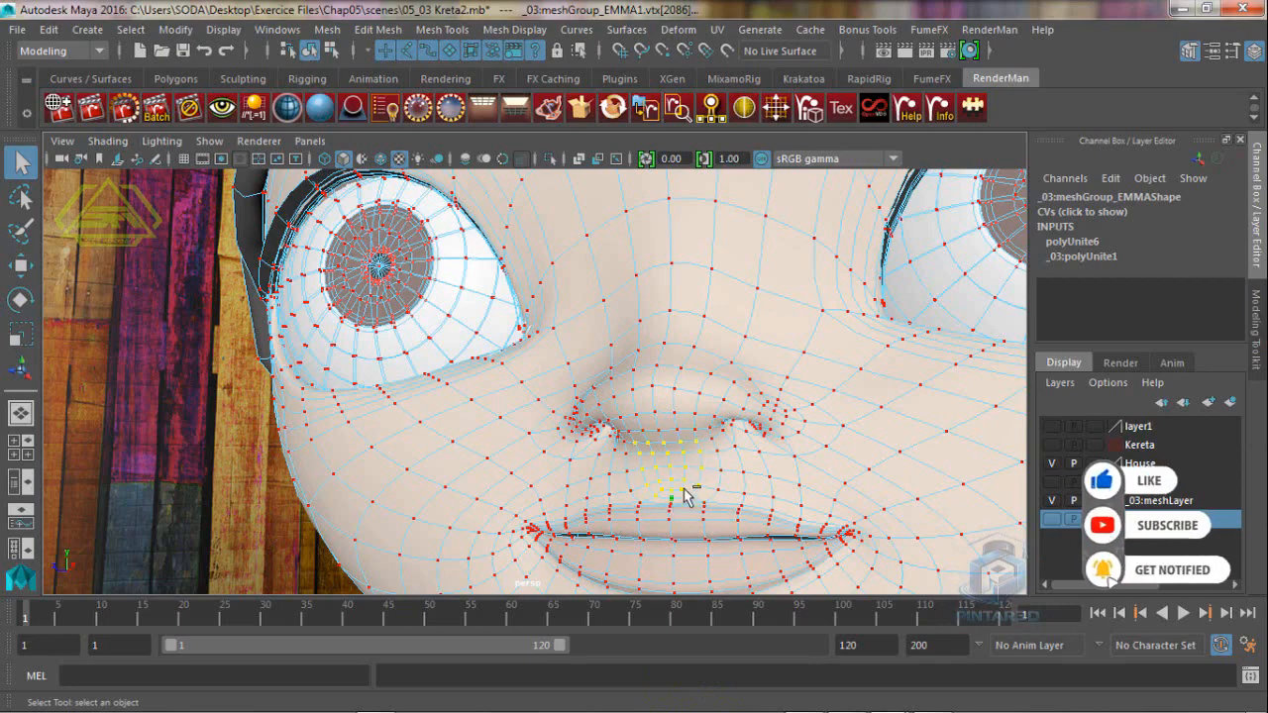
Select the centre vertex of the character's left pupil, grow the selection across the eyeball, and activate the Move tool
middle_click_drag(721, 318, 675, 324, "alt")
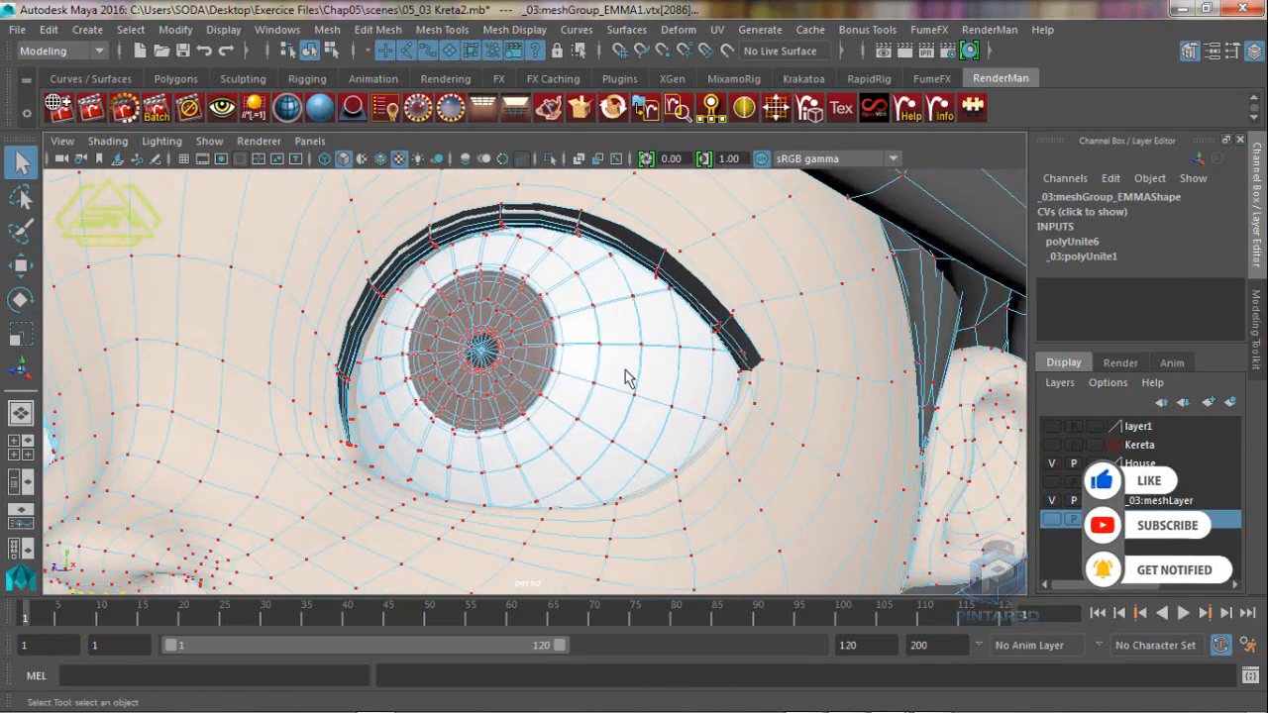
left_click_drag(628, 376, 682, 405, "alt")
right_click_drag(683, 405, 723, 442, "alt")
middle_click_drag(722, 442, 702, 404, "alt")
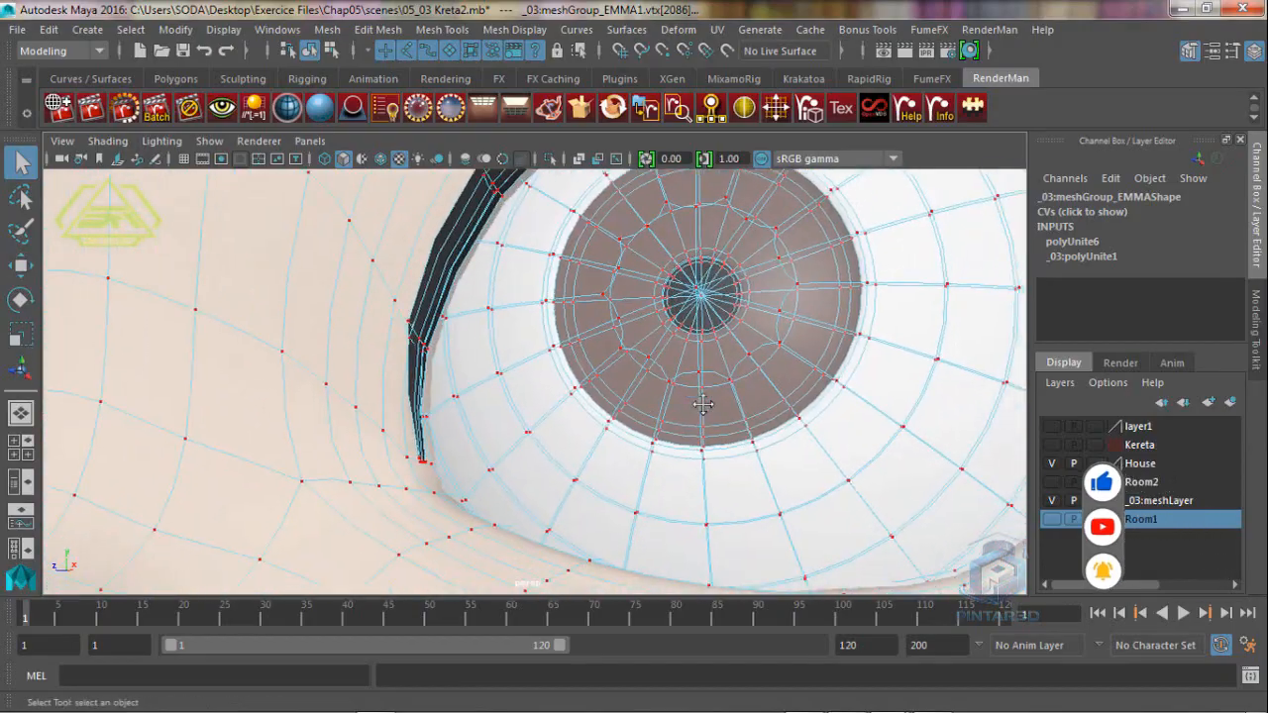
left_click(706, 296)
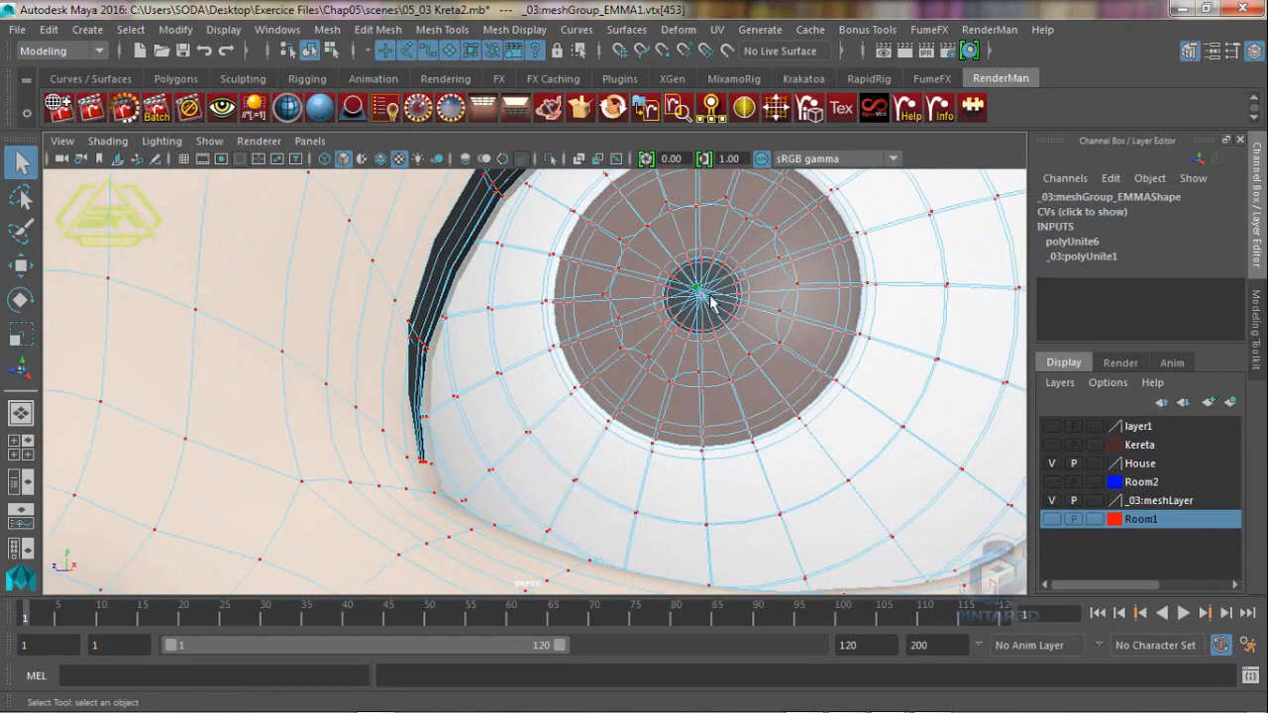
key("shift+period")
left_click(25, 265)
Examine the grown eyeball vertex selection from the side and the front of the head
left_click_drag(645, 362, 603, 375, "alt")
right_click_drag(574, 425, 416, 379, "alt")
middle_click_drag(416, 379, 480, 284, "alt")
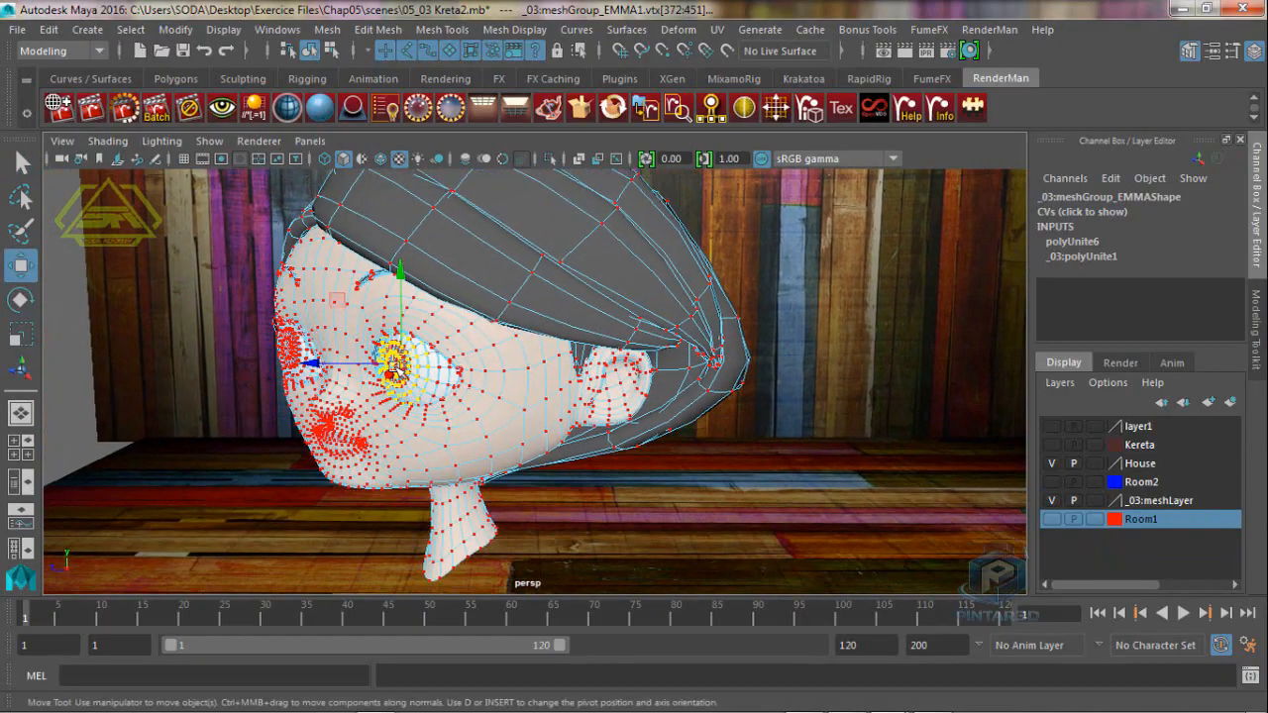
key("f")
mouse_move(436, 386)
left_mouse_down()
mouse_move(298, 404)
mouse_move(434, 401)
left_mouse_up()
left_click_drag(371, 441, 426, 451, "alt")
middle_click_drag(386, 461, 491, 396, "alt")
left_click_drag(405, 451, 445, 459, "alt")
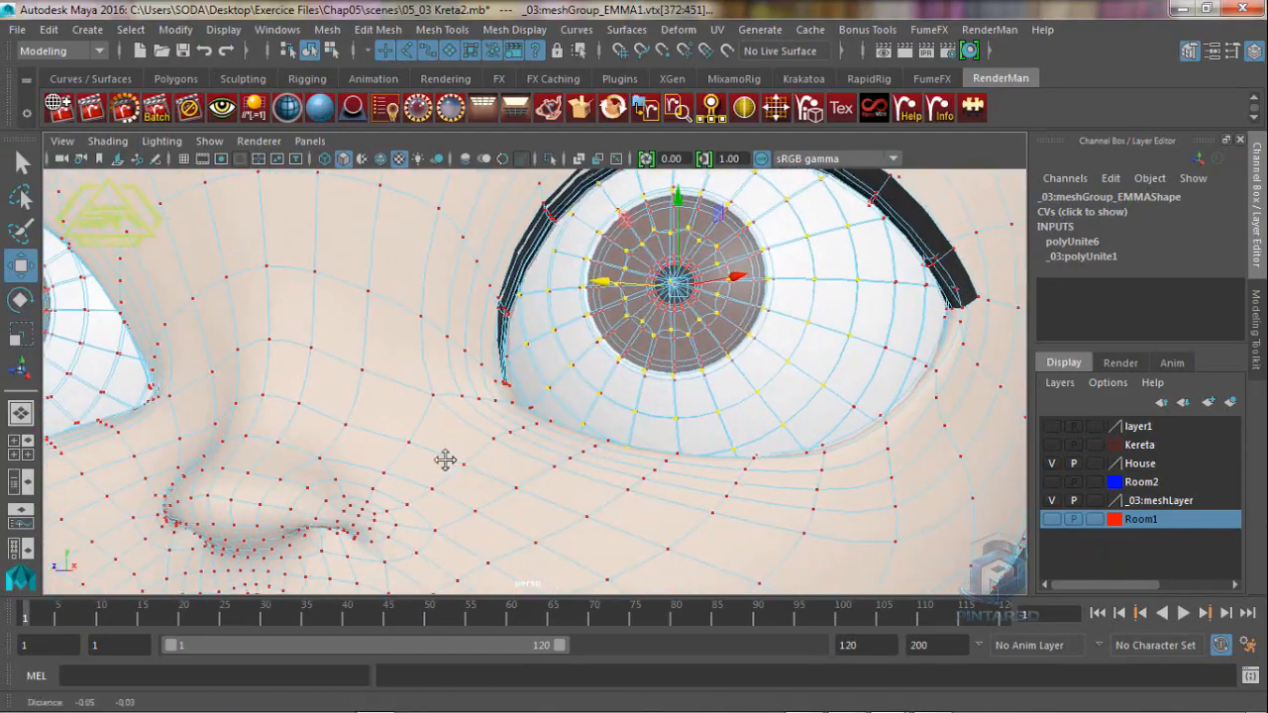
Select a vertex on the nose and grow the selection step by step to cover the whole nose
middle_click_drag(445, 459, 555, 392, "alt")
left_click(325, 455)
key("shift+period")
key("shift+period")
key("shift+period")
key("shift+period")
key("shift+period")
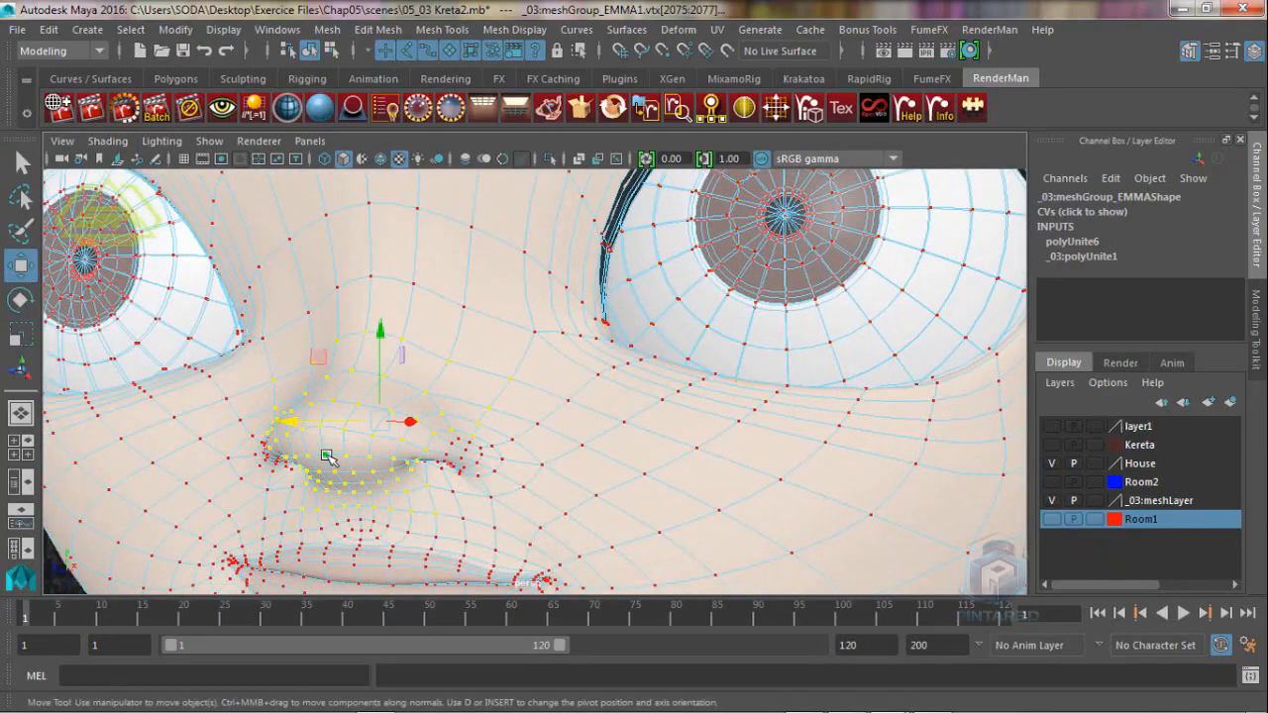
Select a vertex between the eyes and grow the selection across the nose bridge and forehead
scroll(326, 456, "down", 3)
left_click_drag(326, 458, 426, 466, "alt")
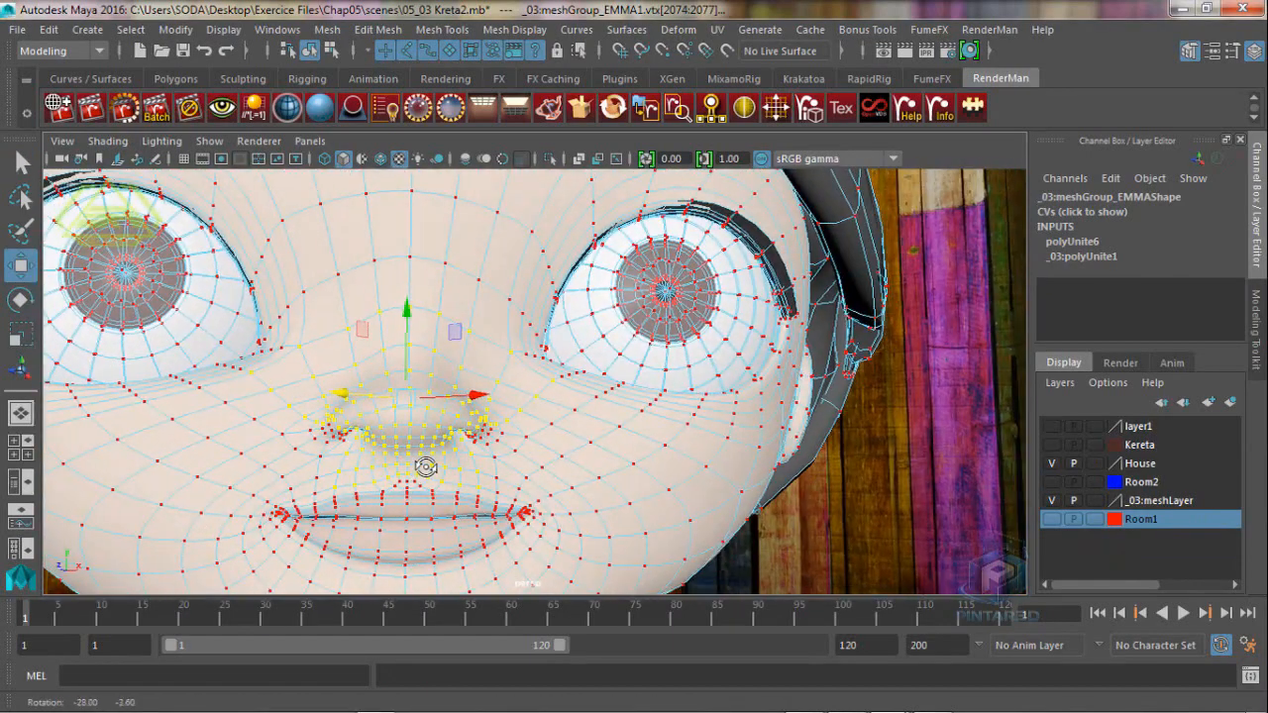
left_click(408, 259)
middle_click_drag(409, 305, 417, 416, "alt")
key("shift+period")
key("shift+period")
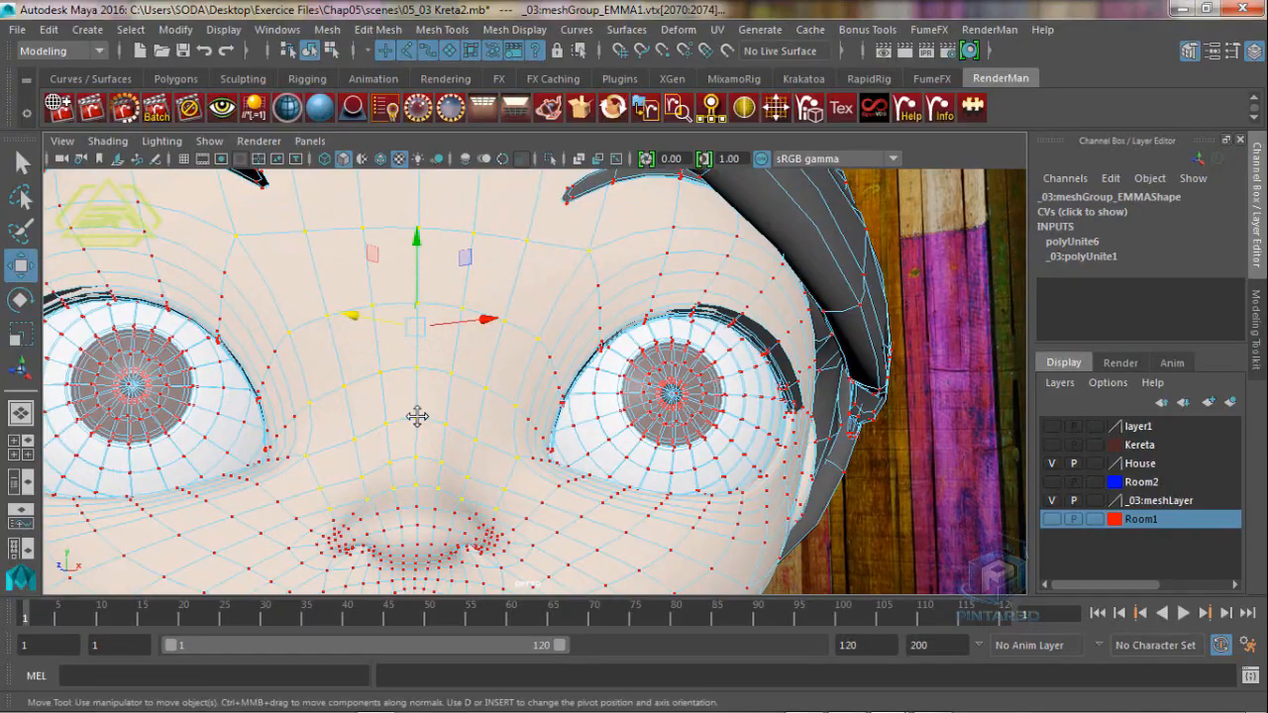
left_click_drag(417, 416, 558, 444, "alt")
right_click_drag(558, 445, 530, 466, "alt")
middle_click_drag(531, 466, 541, 426, "alt")
left_click_drag(541, 425, 530, 426, "alt")
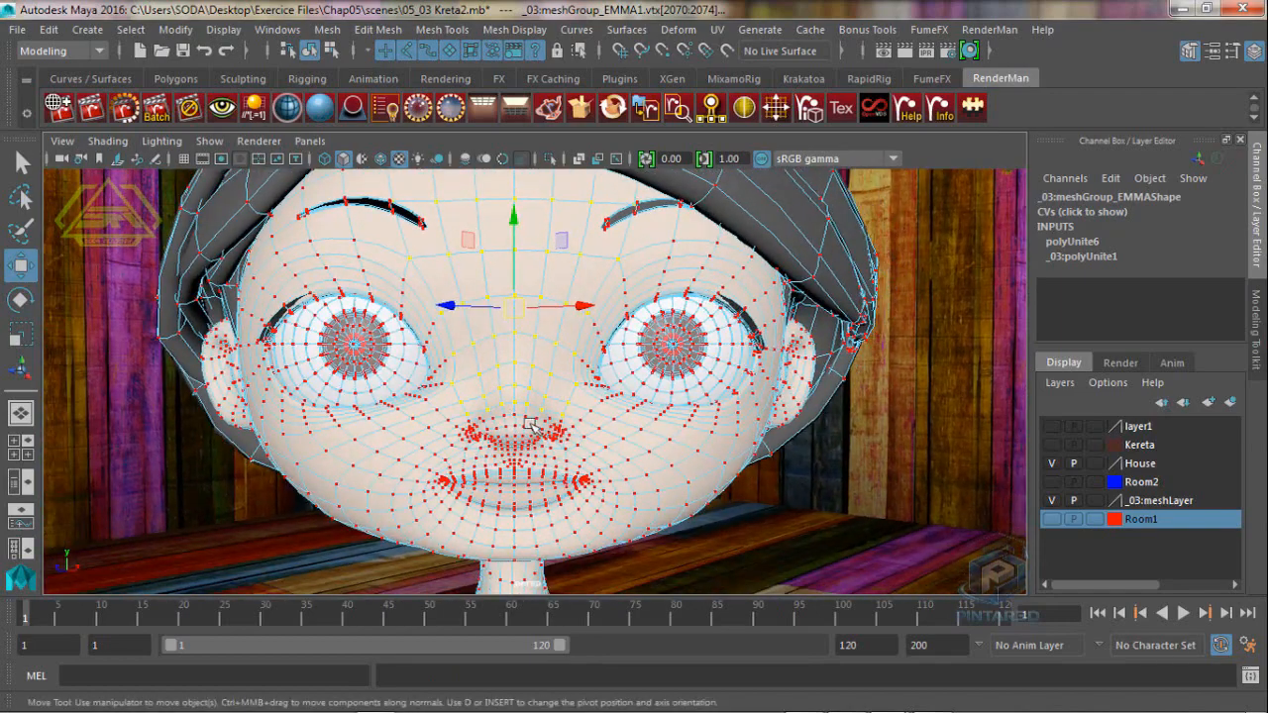